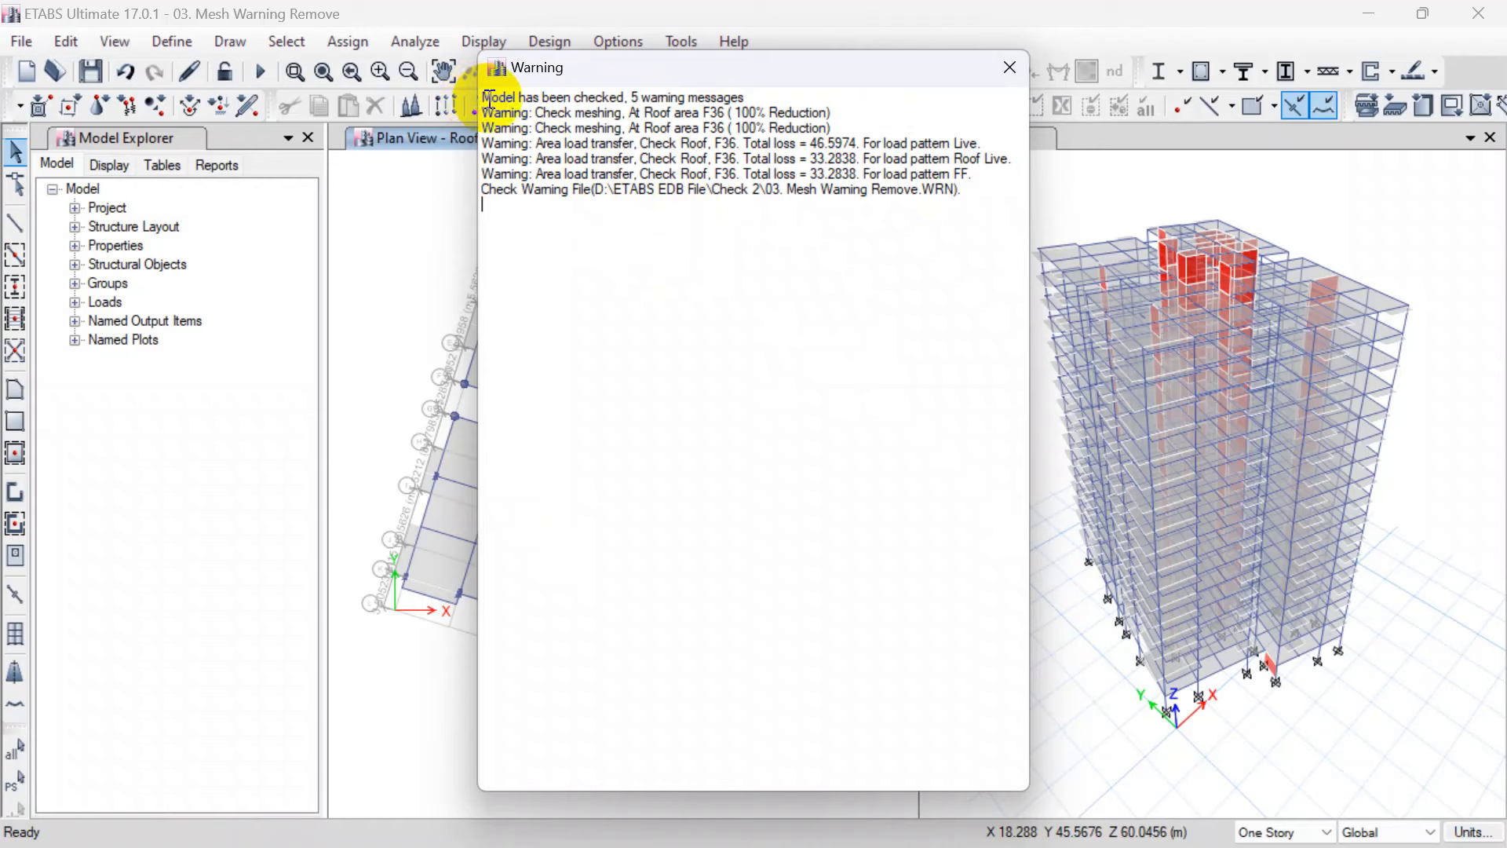
Step: Review the model-check warnings about meshing and area load transfer for Roof area F36 and close the warning window
left_click_drag(958, 190, 424, 92)
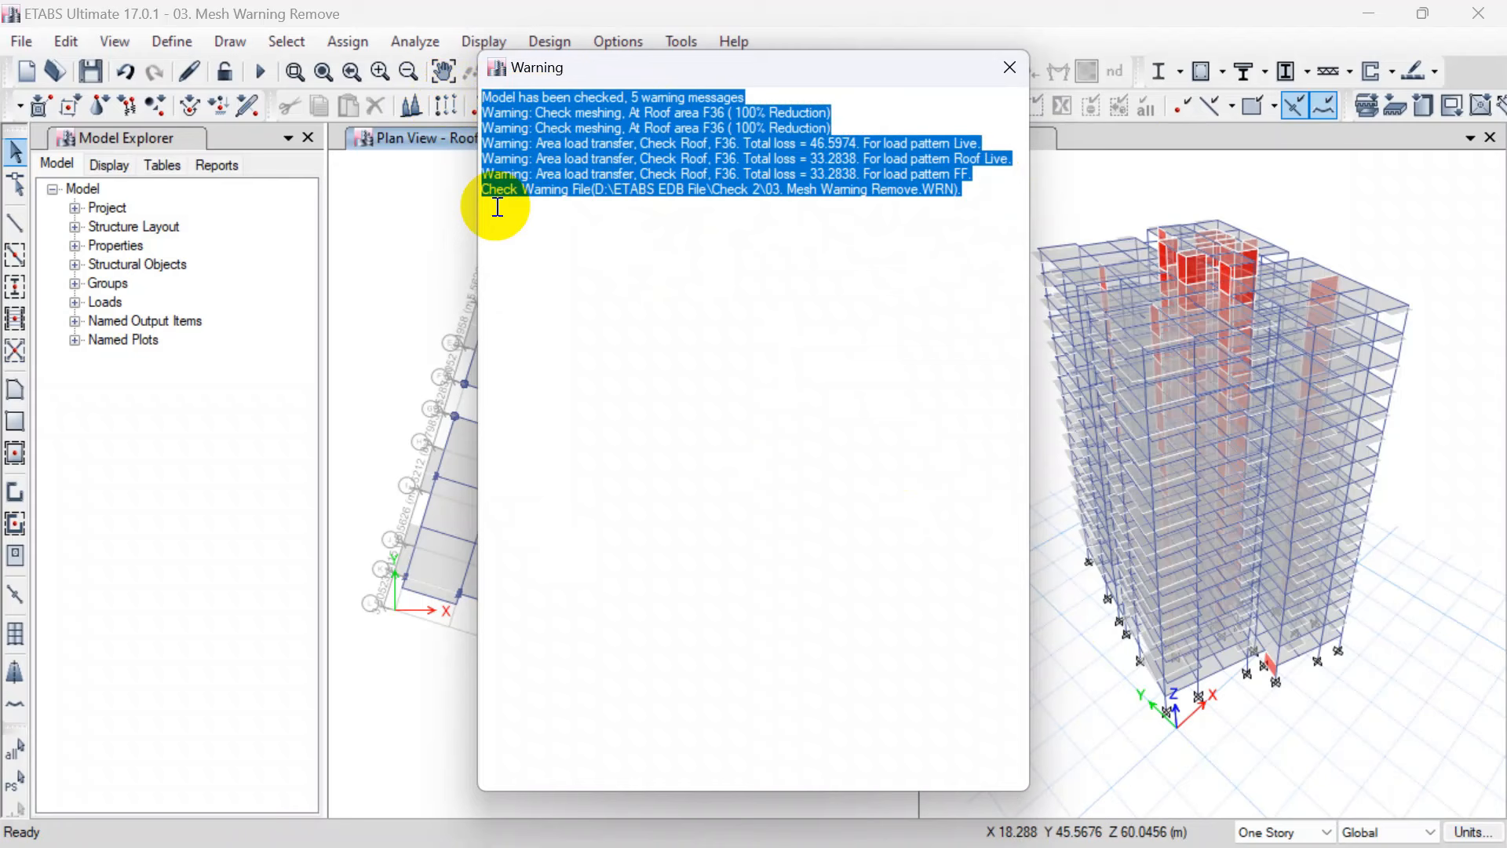
left_click(621, 113)
left_click_drag(545, 113, 626, 126)
left_click(541, 113)
left_click_drag(536, 113, 608, 114)
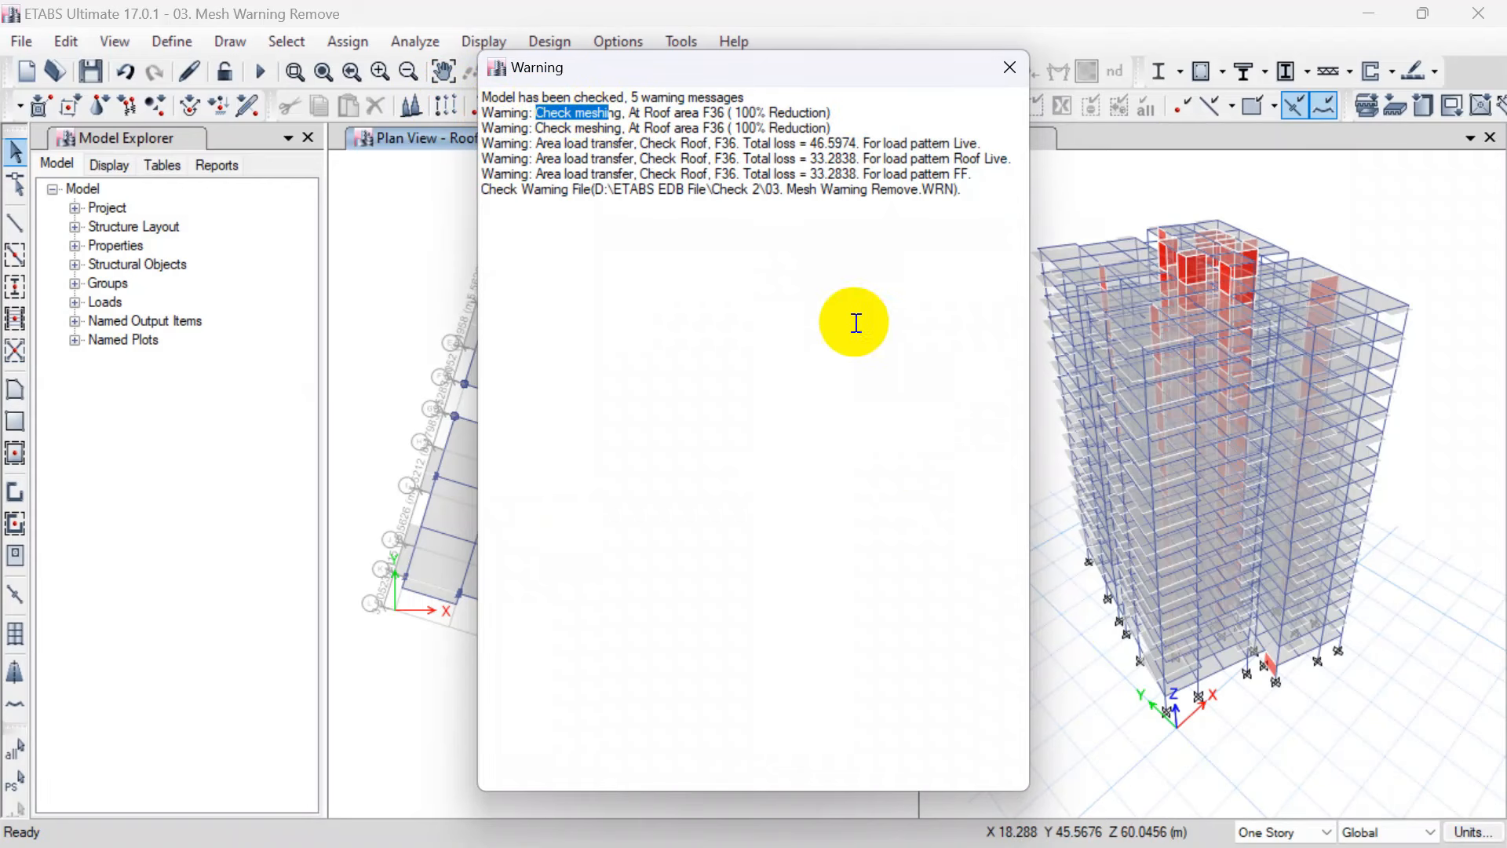
left_click_drag(799, 77, 671, 79)
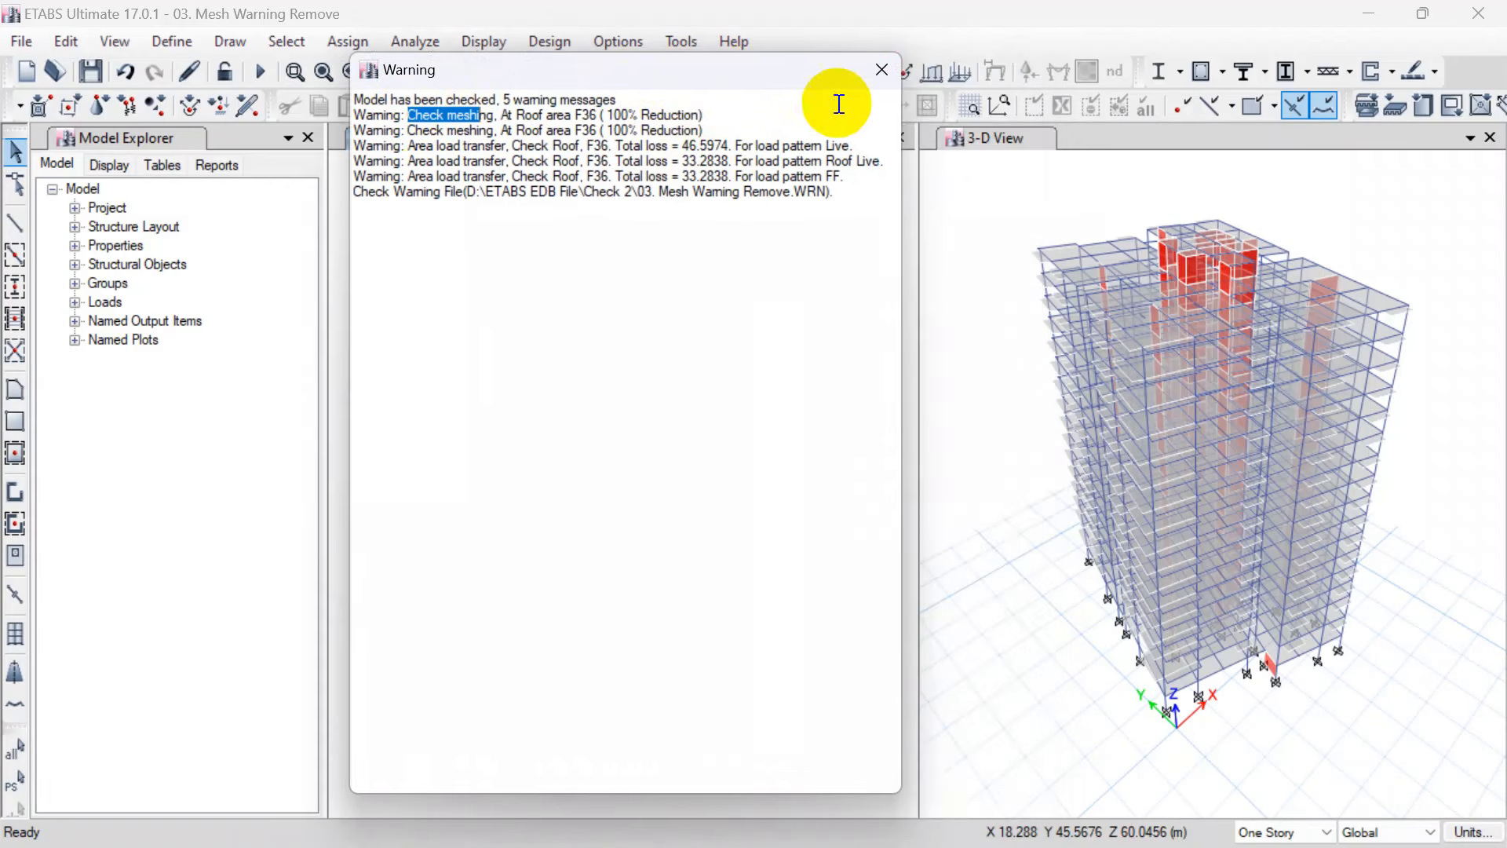
left_click_drag(352, 101, 868, 201)
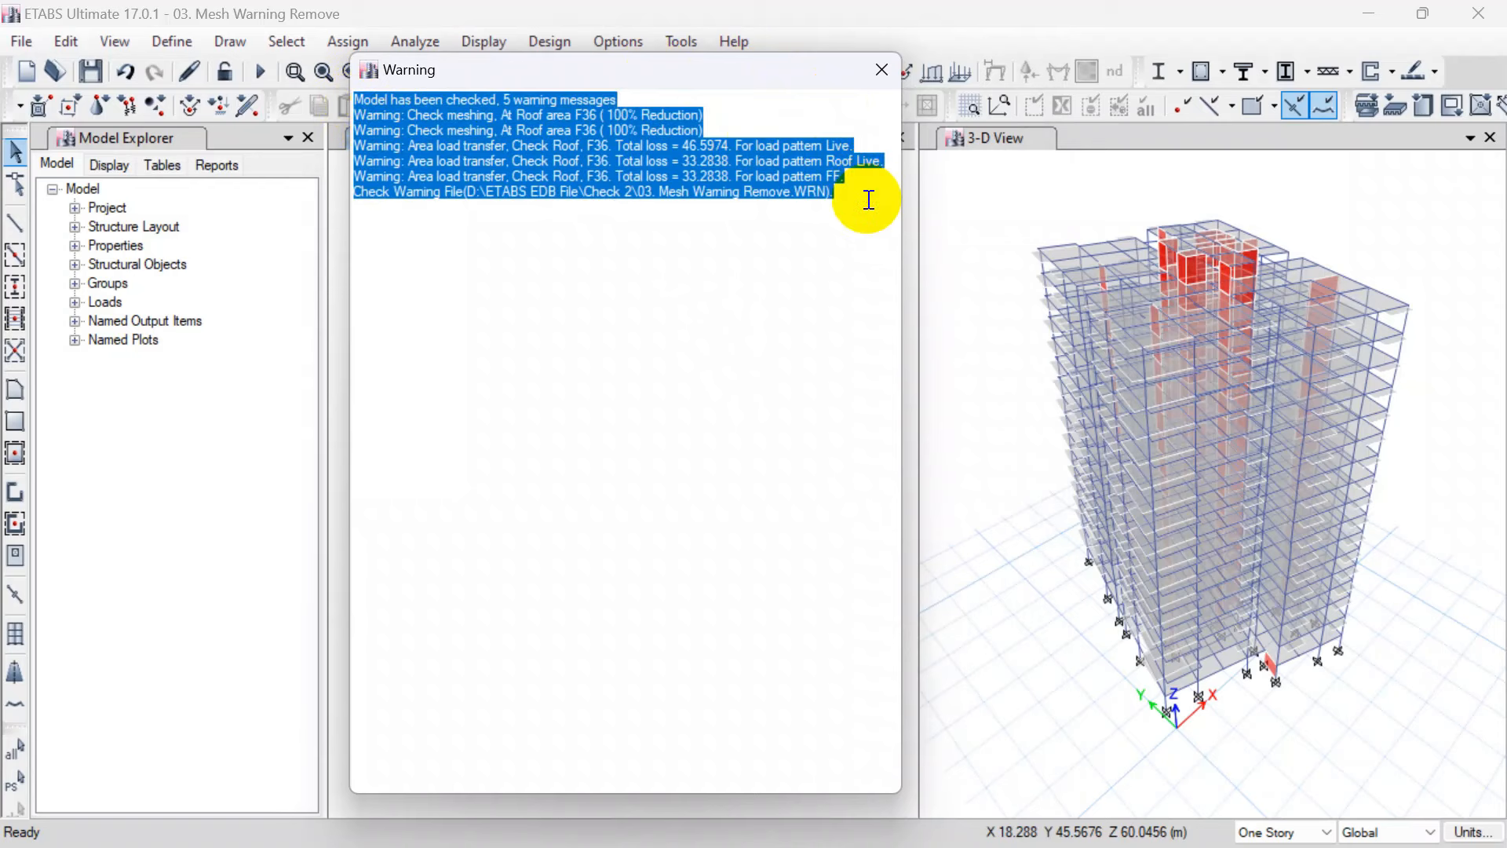
left_click(879, 71)
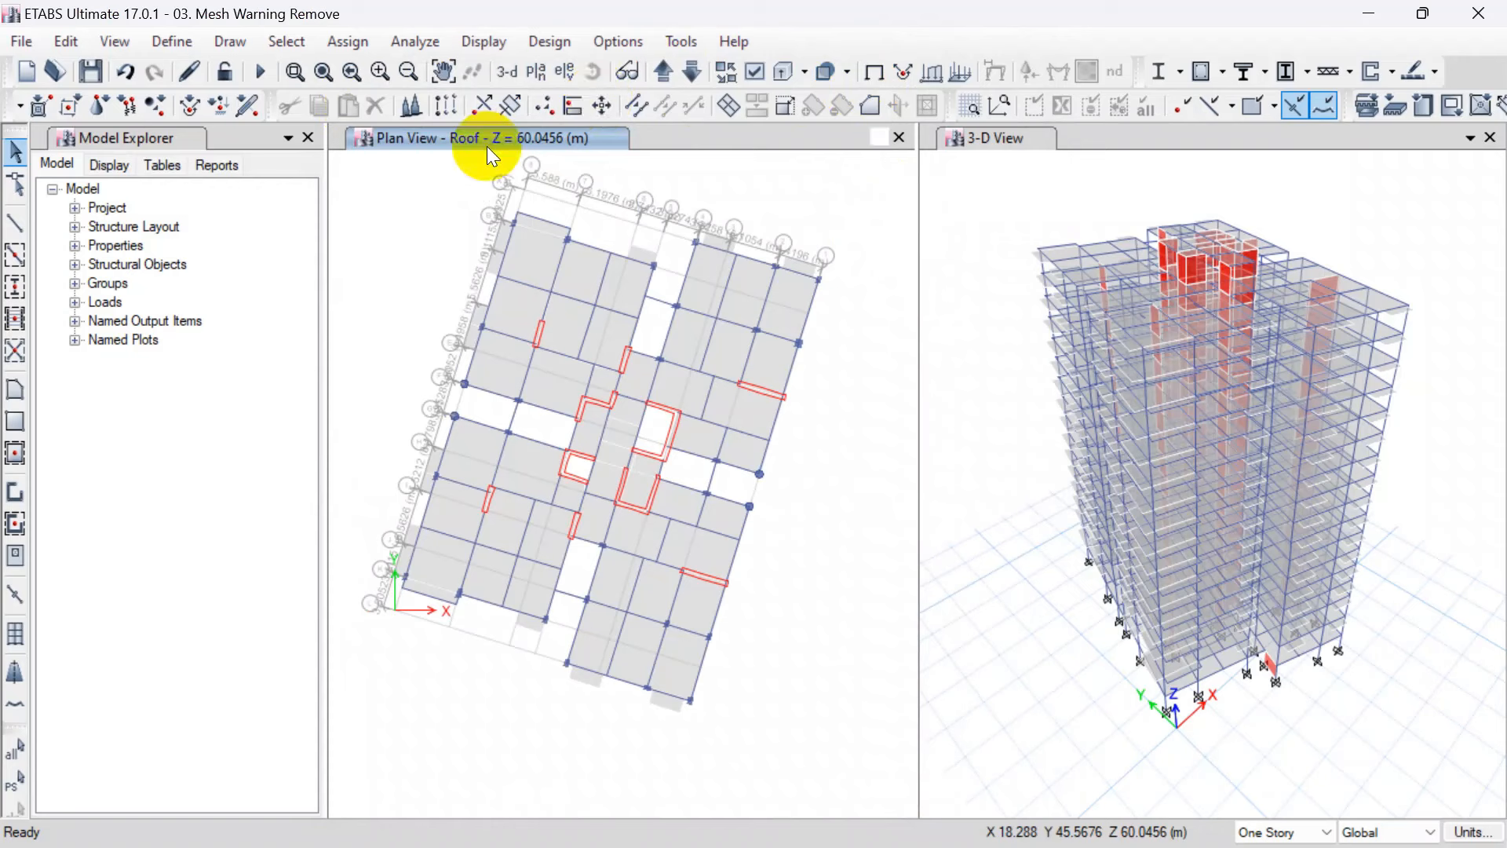
Step: Capture a screen region over the Roof plan and sketch four overlapping red rectangles on it as a square frame
middle_click_drag(482, 273, 567, 345)
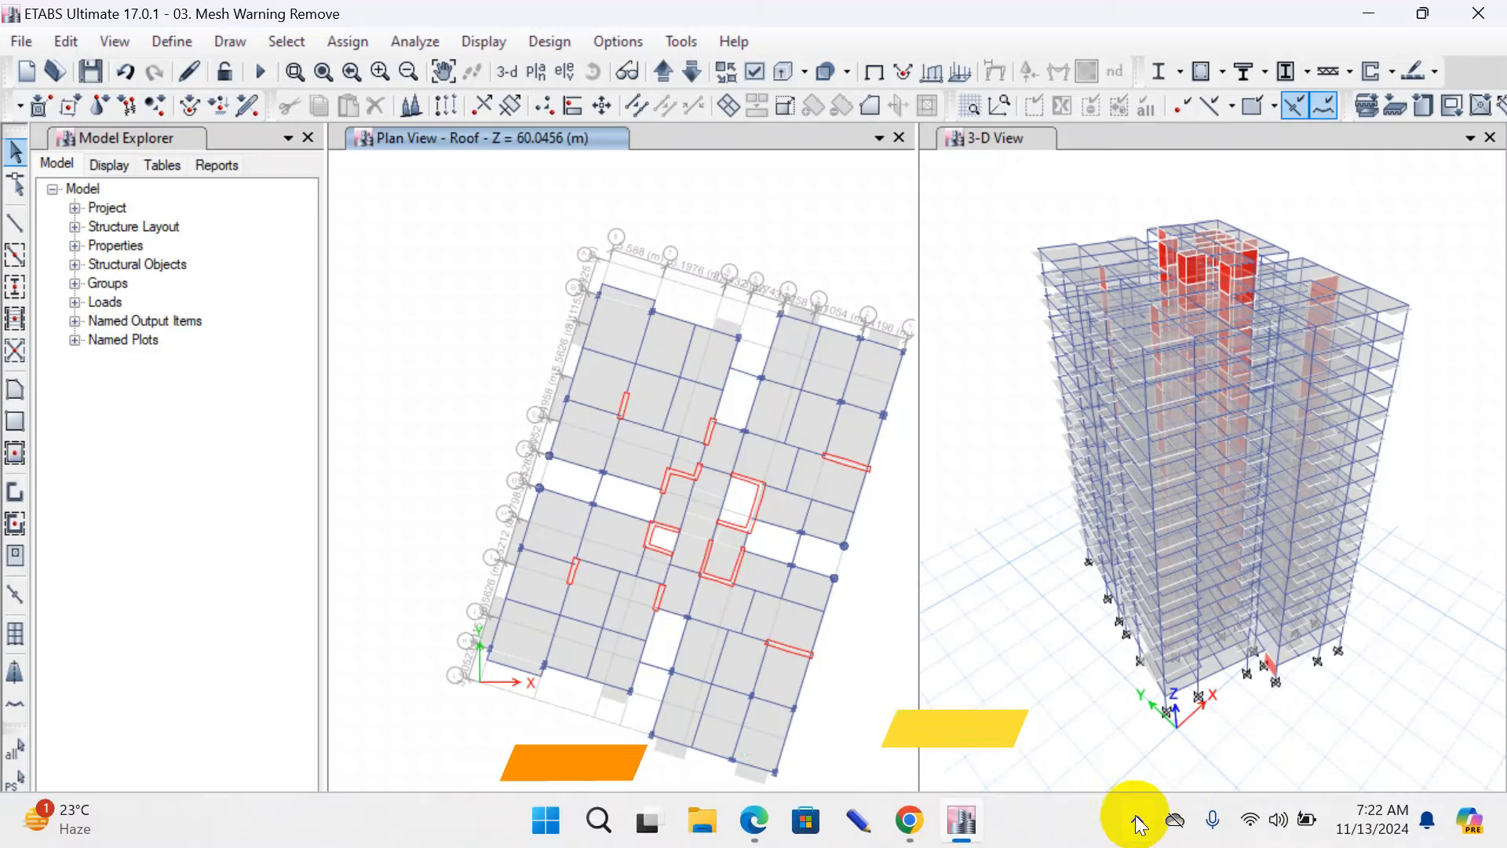
left_click(1137, 820)
key("Print")
left_click_drag(278, 145, 695, 645)
left_click(720, 467)
left_click_drag(340, 243, 550, 263)
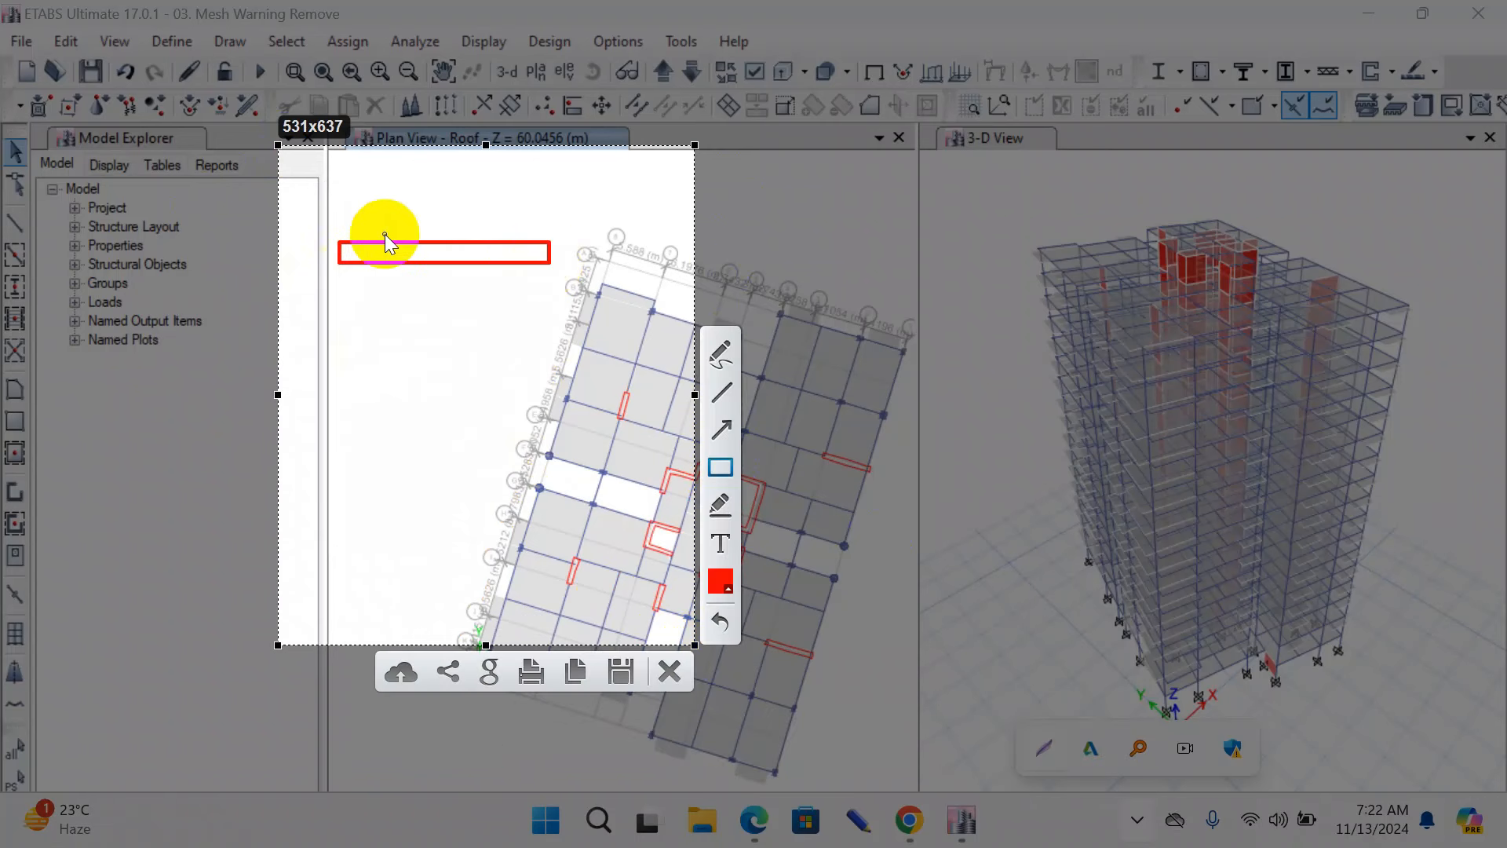
left_click_drag(339, 244, 570, 478)
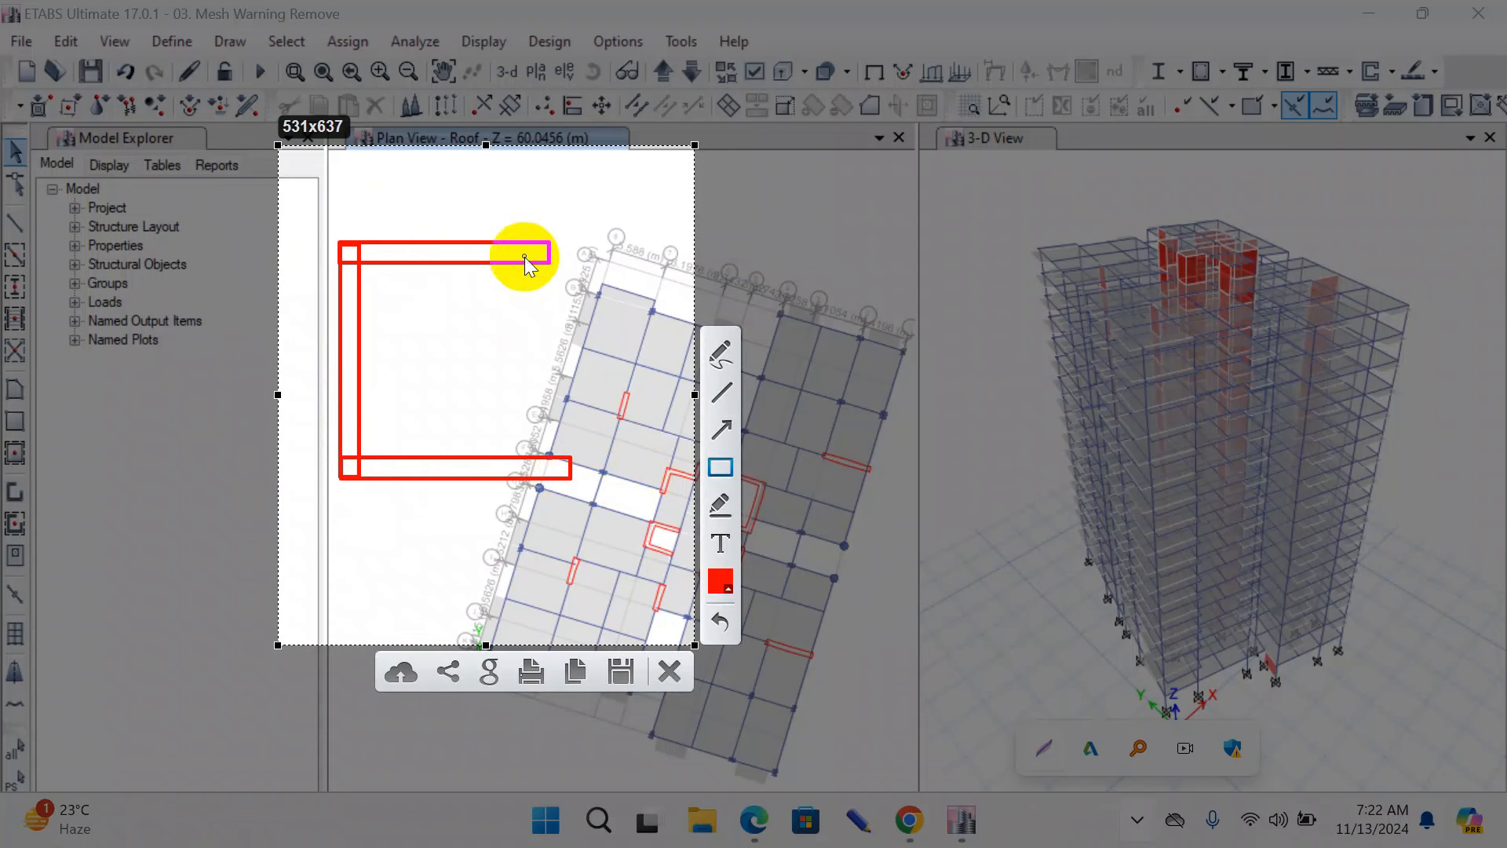
mouse_move(535, 241)
left_mouse_down()
mouse_move(555, 477)
mouse_move(571, 478)
left_mouse_up()
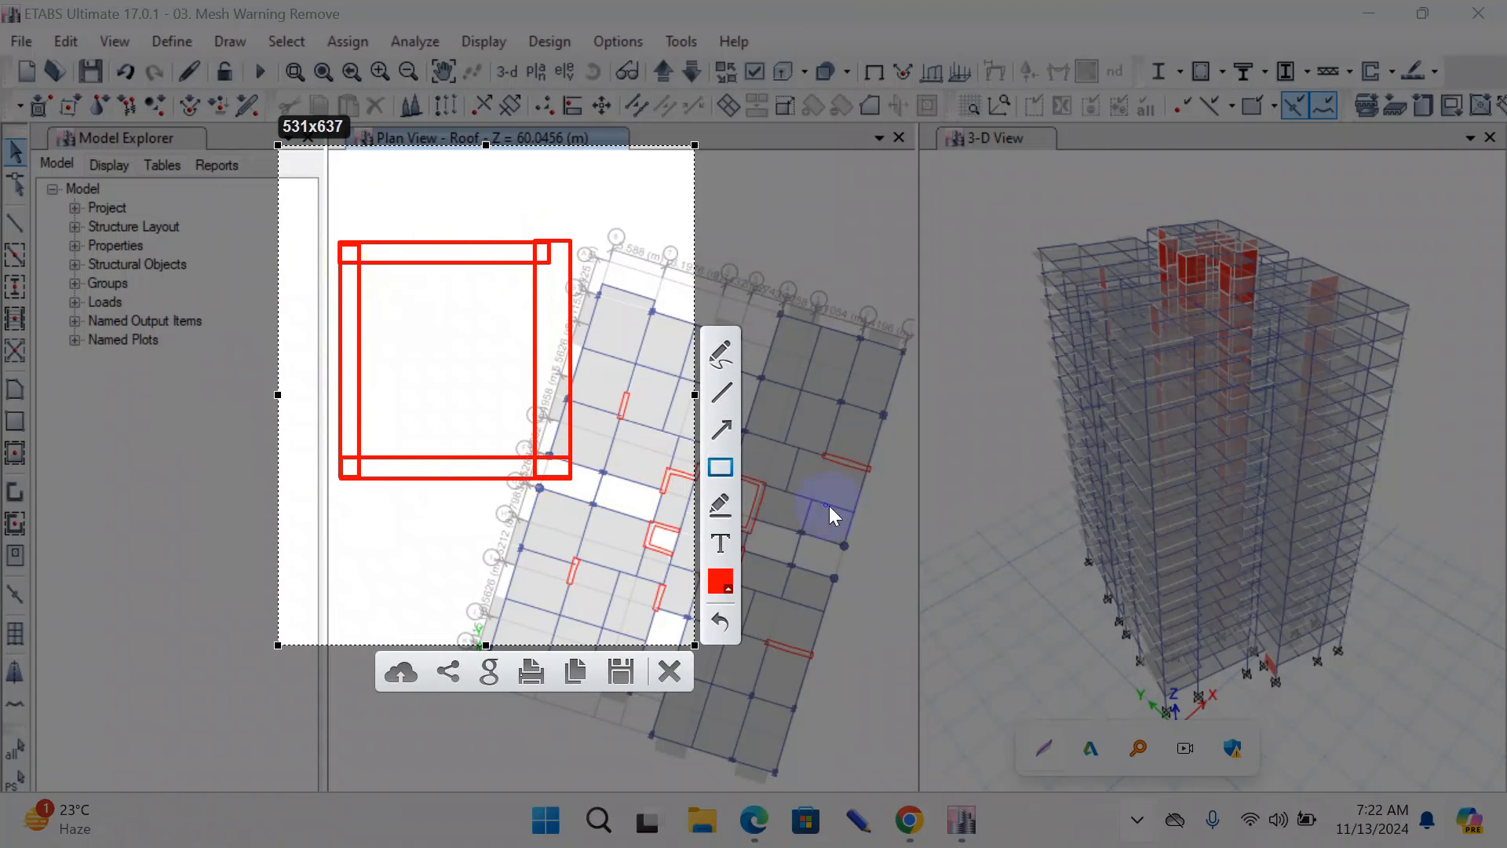
Step: Sketch a green rectangle filling the inside of the red frame and discard the screen capture
left_click(720, 580)
left_click(510, 372)
left_click(472, 617)
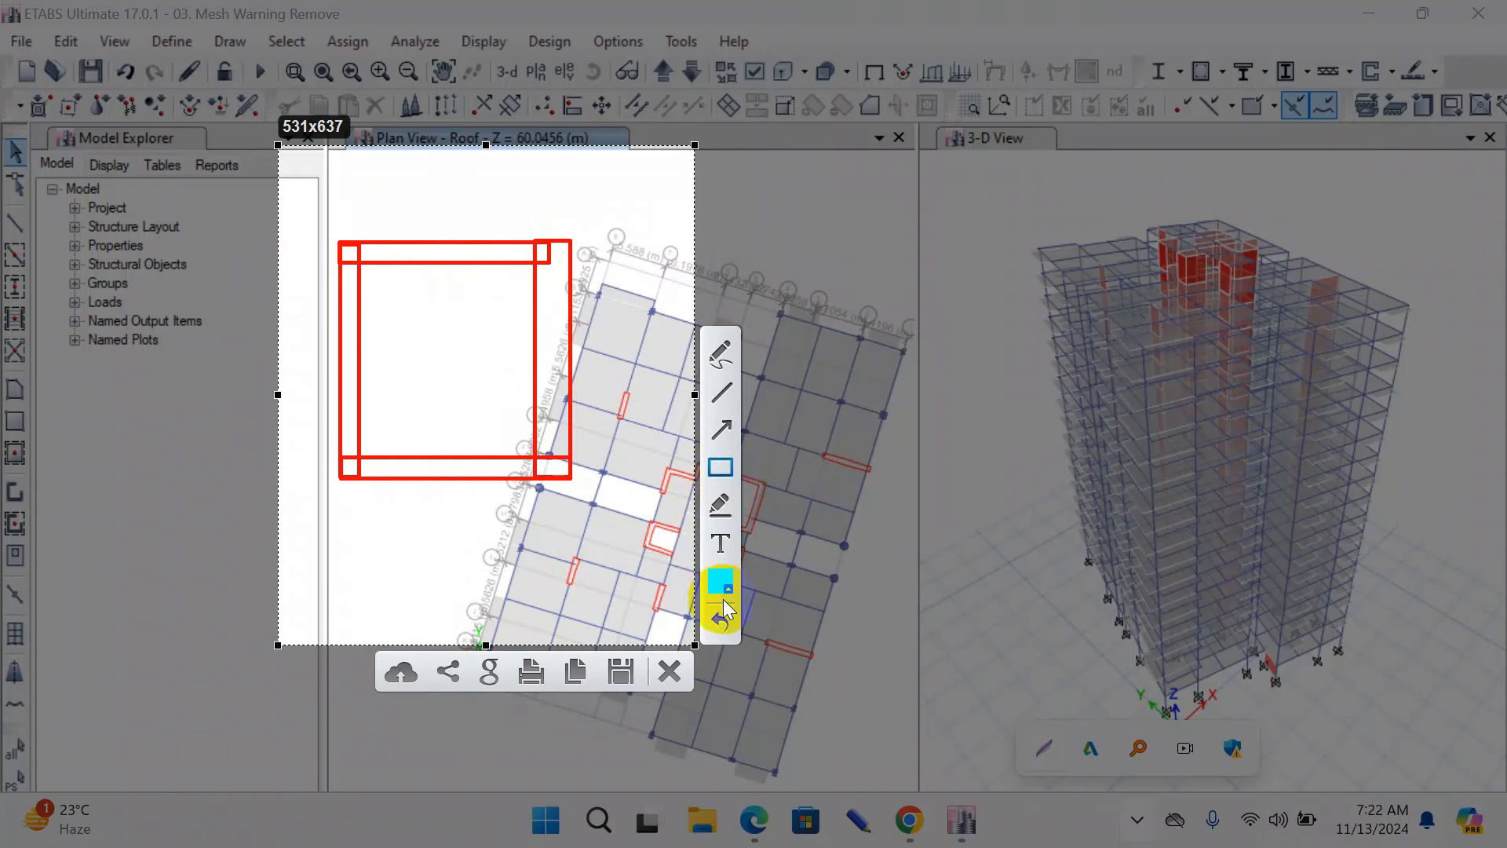
left_click(728, 582)
left_click(472, 616)
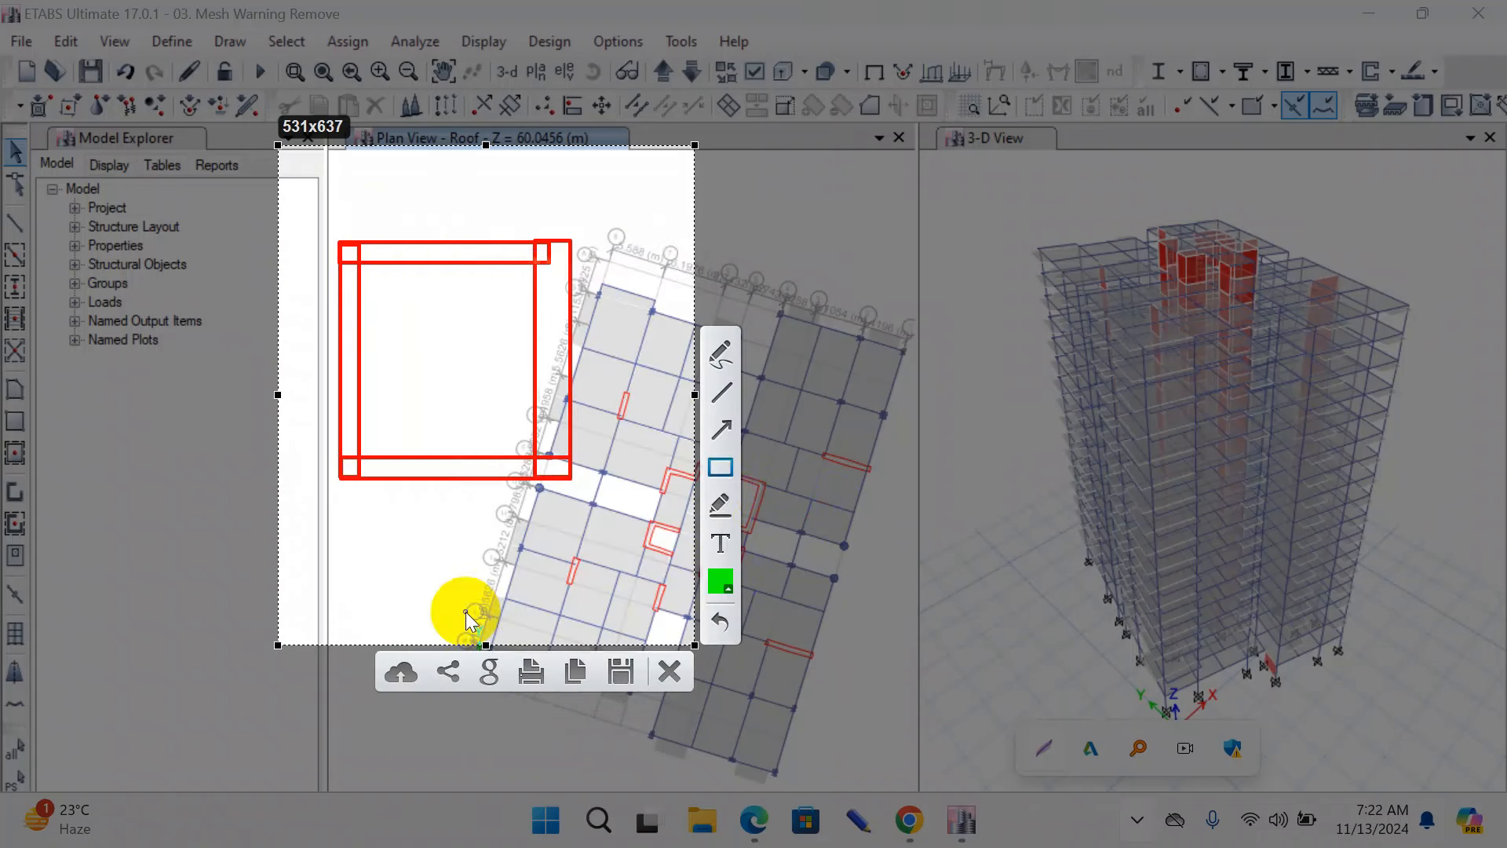
mouse_move(360, 268)
left_mouse_down()
mouse_move(474, 462)
mouse_move(535, 454)
left_mouse_up()
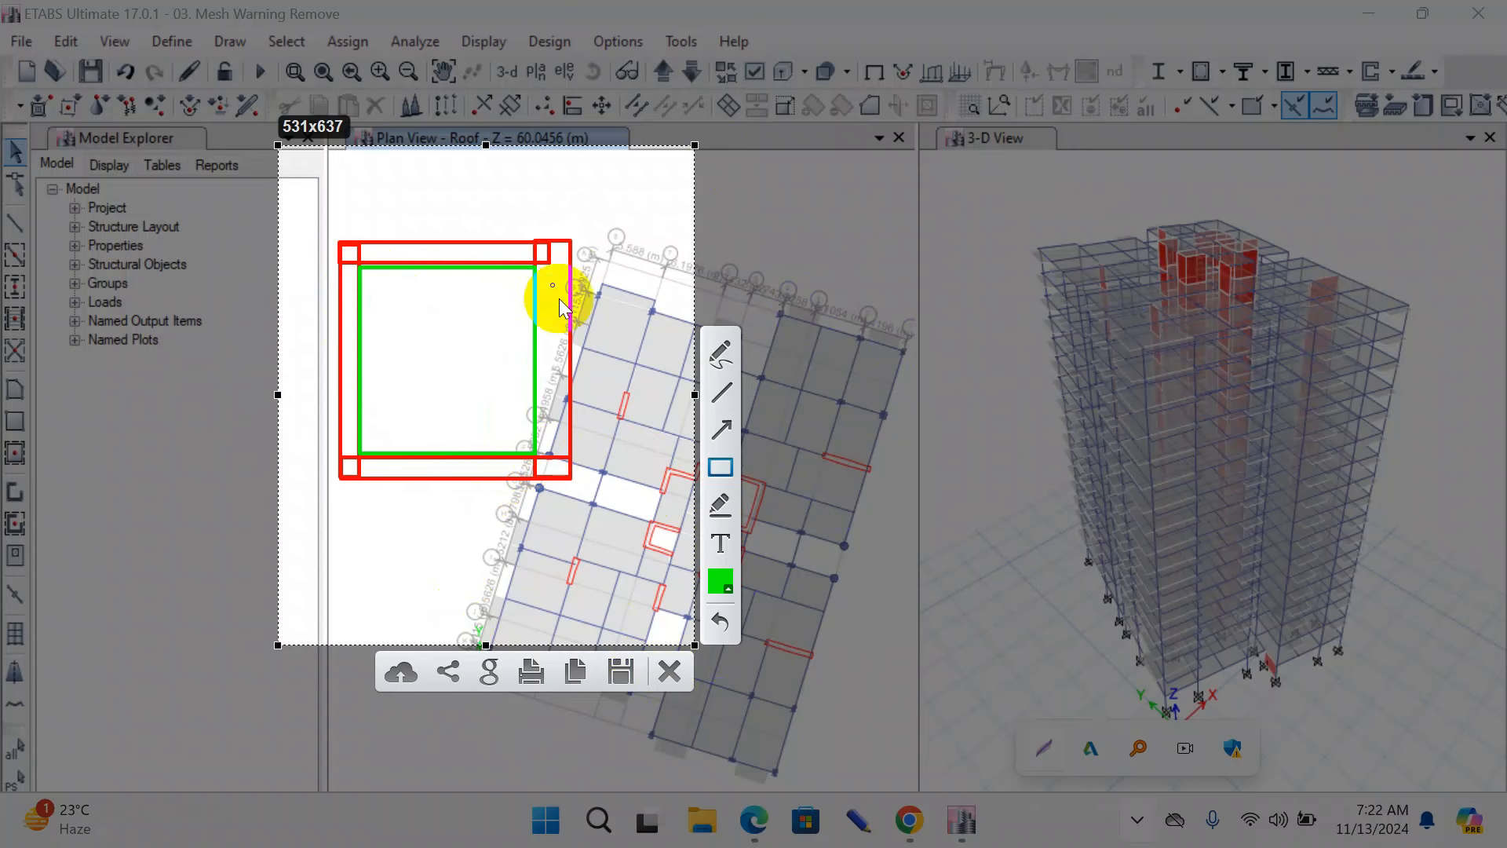
left_click(669, 671)
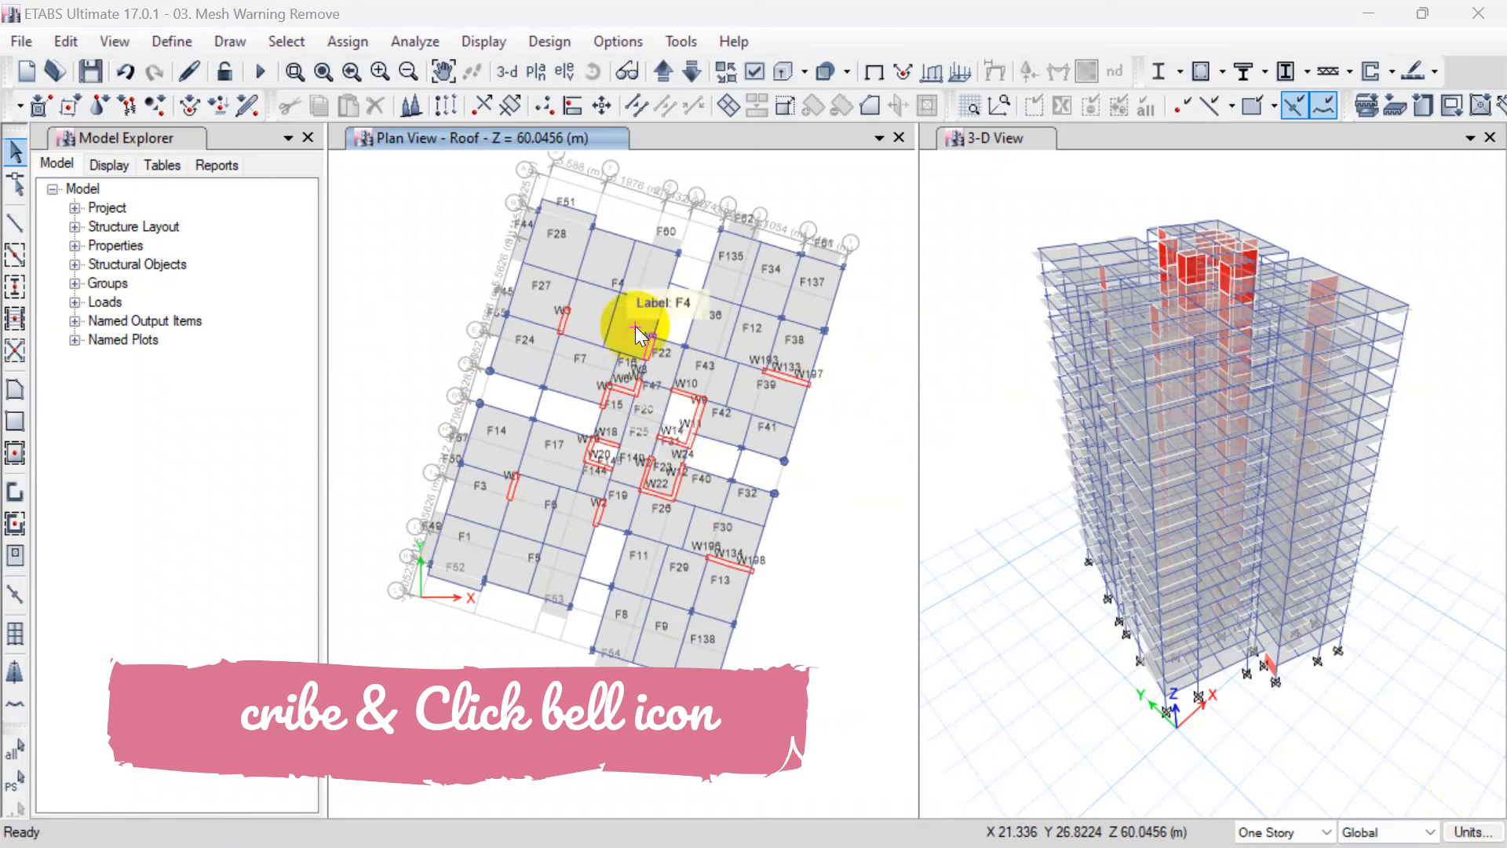
Step: Turn off the shell labels in the Roof plan view's display options
left_click(758, 71)
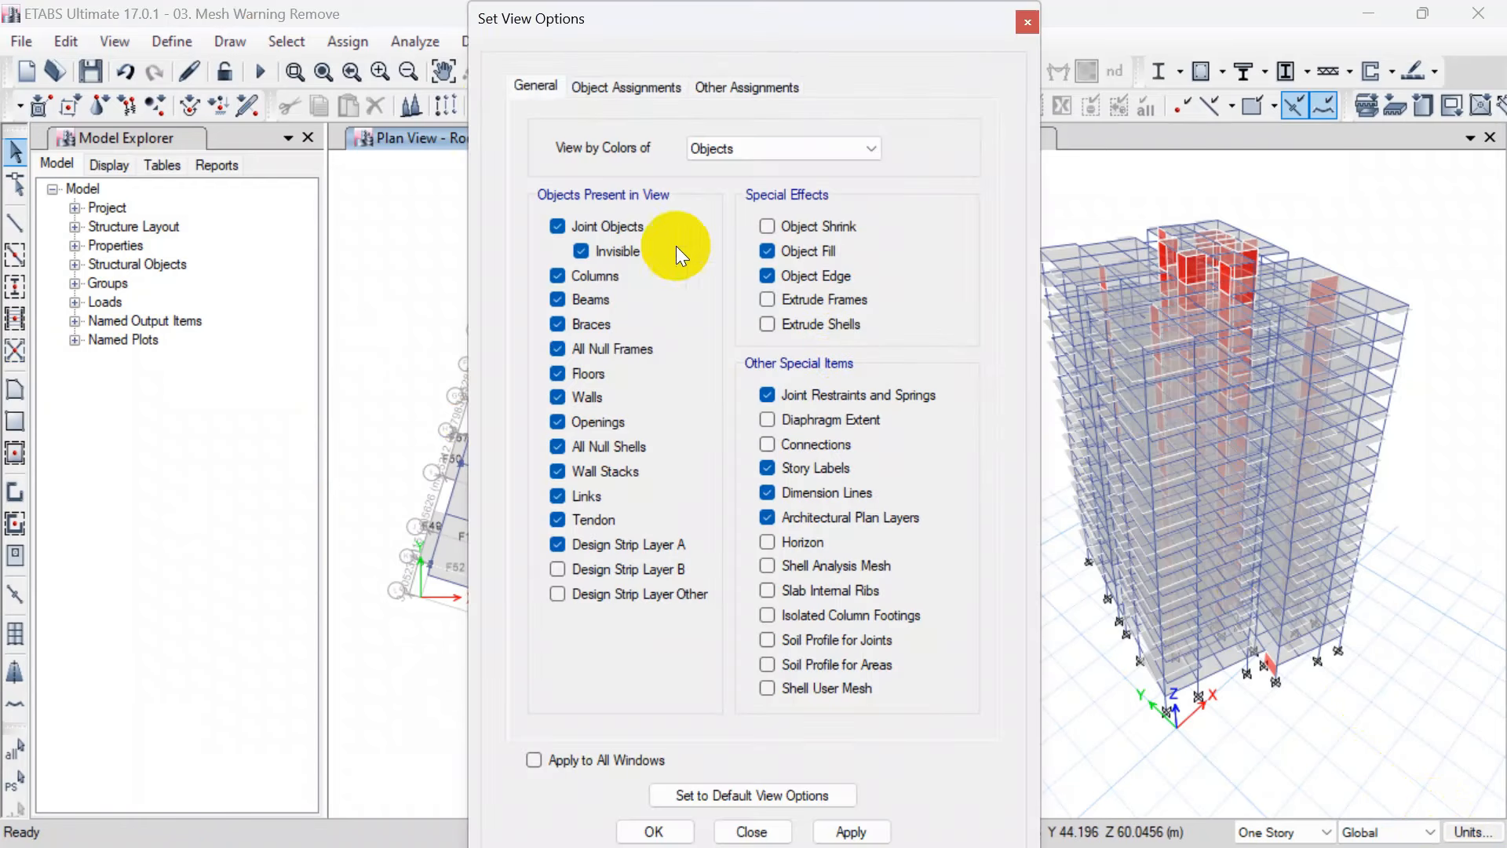
left_click(627, 88)
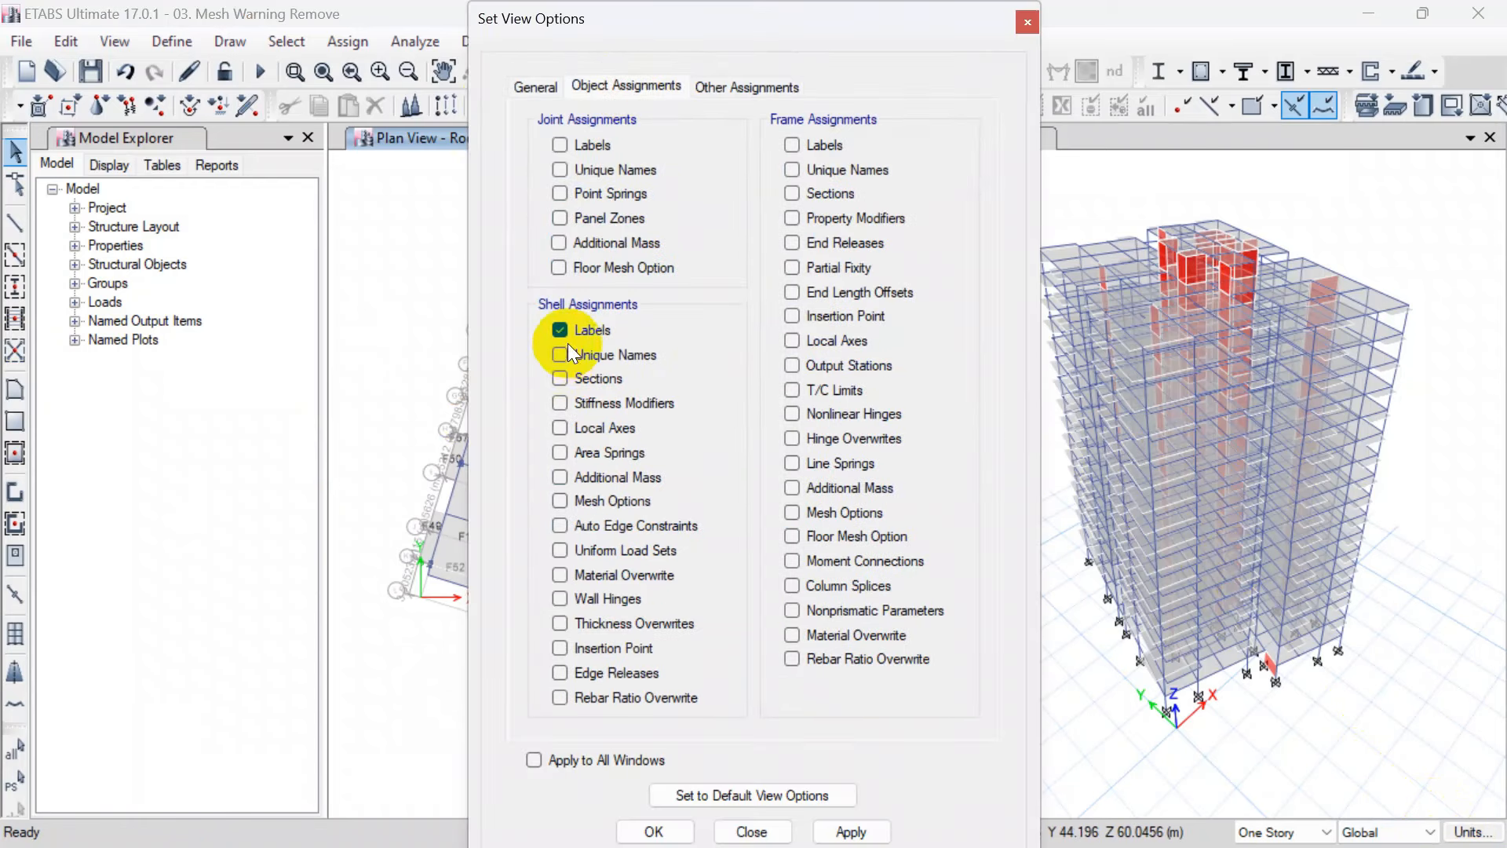
left_click(852, 825)
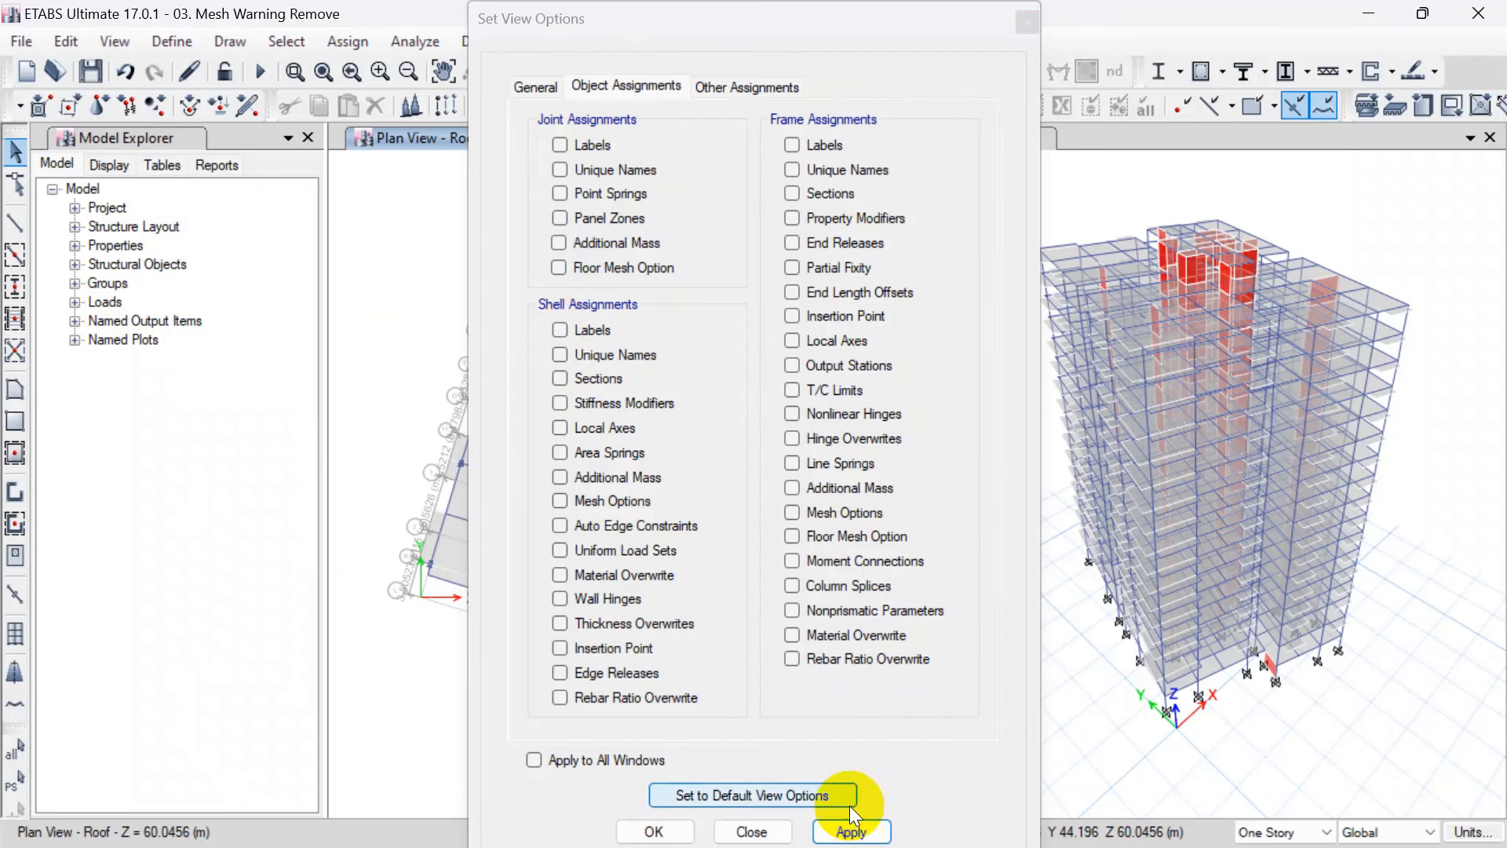
left_click(609, 331)
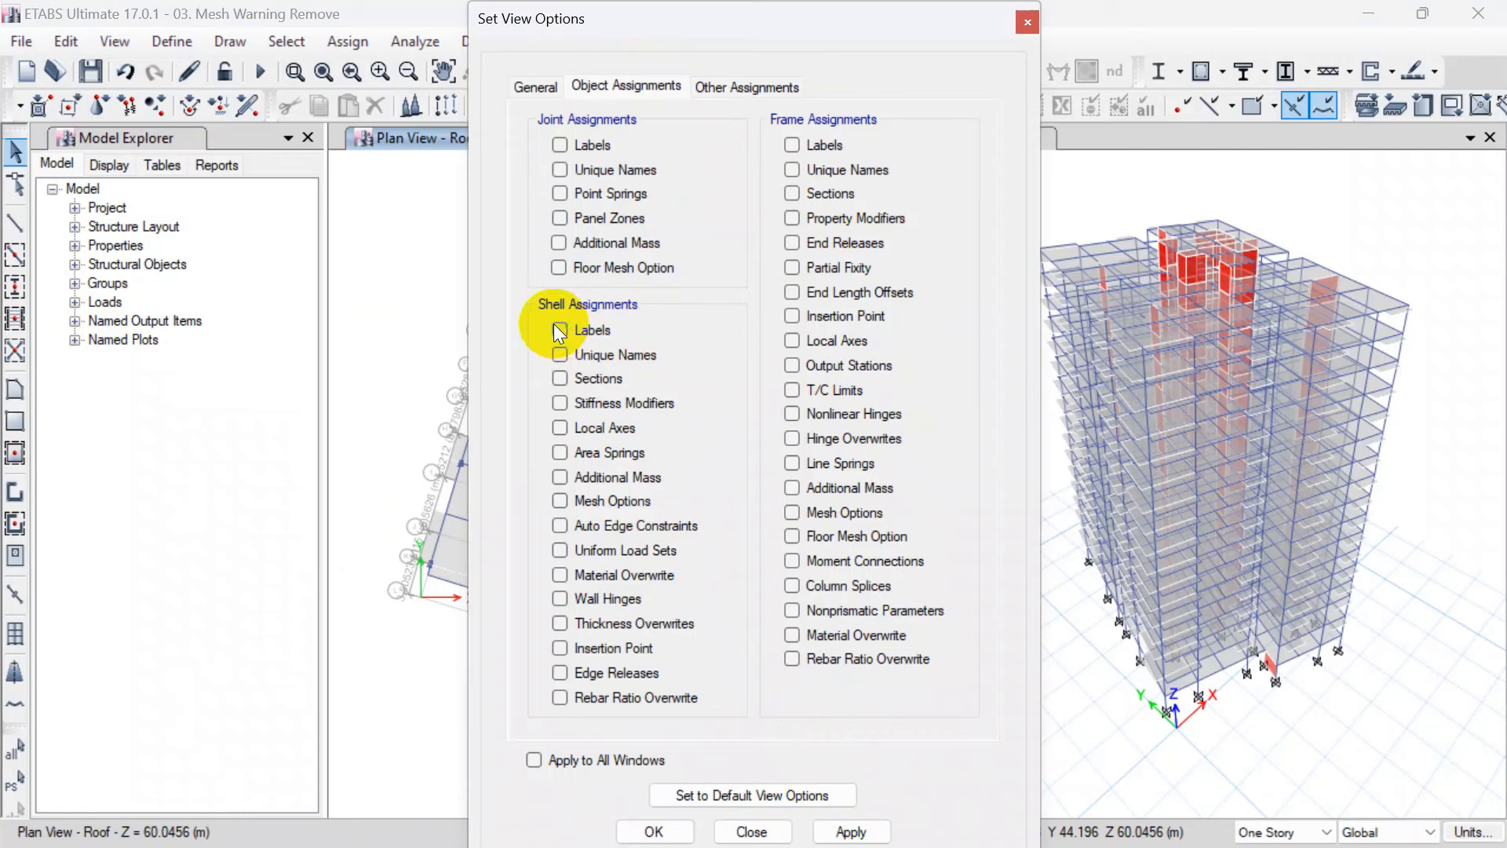
left_click(765, 826)
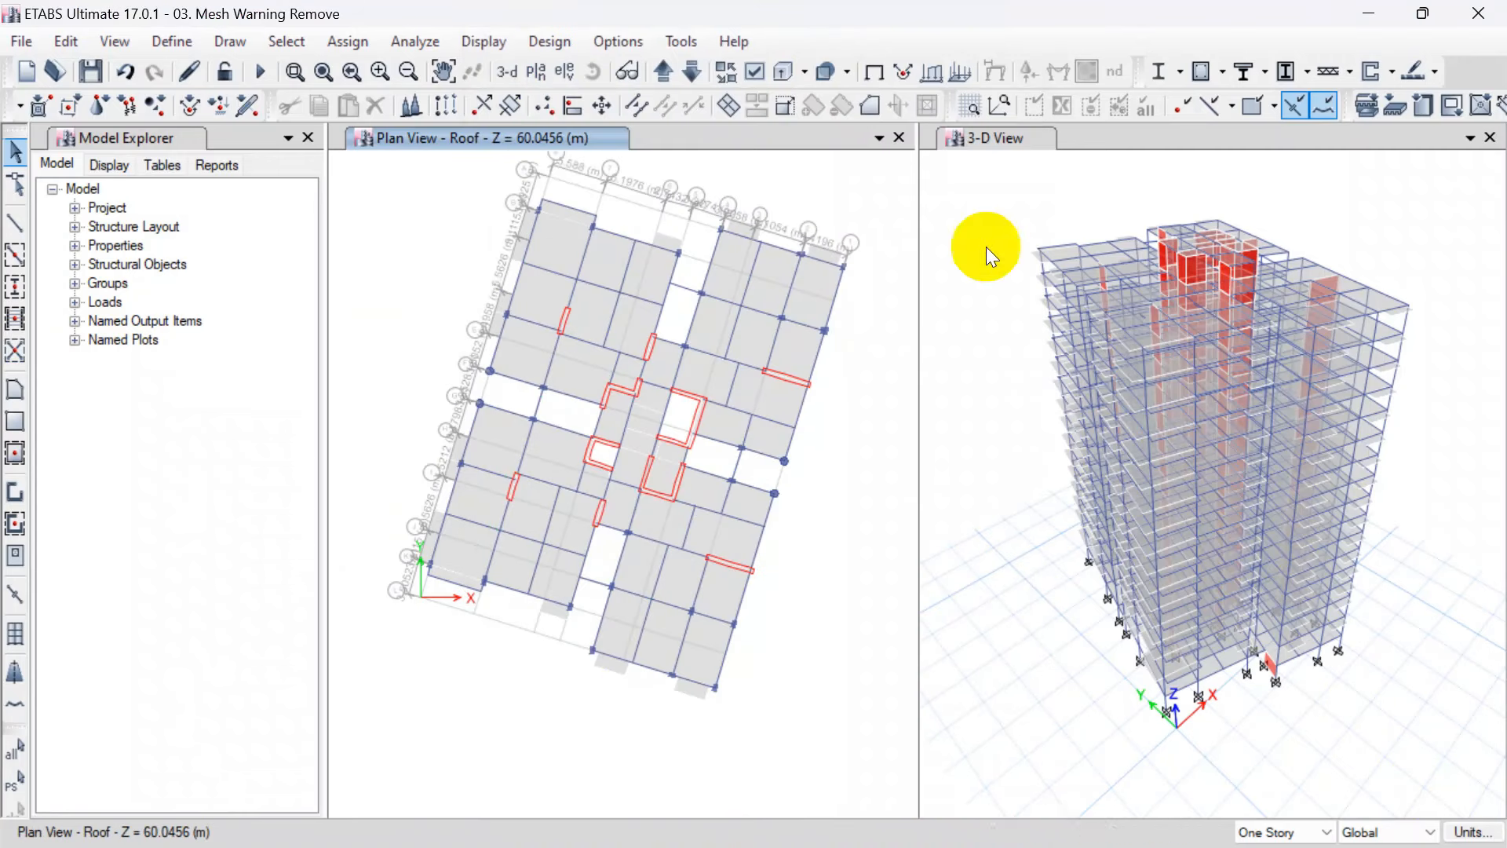
Step: Run the analysis of the model and acknowledge the warning-file message
middle_click_drag(813, 240, 807, 276)
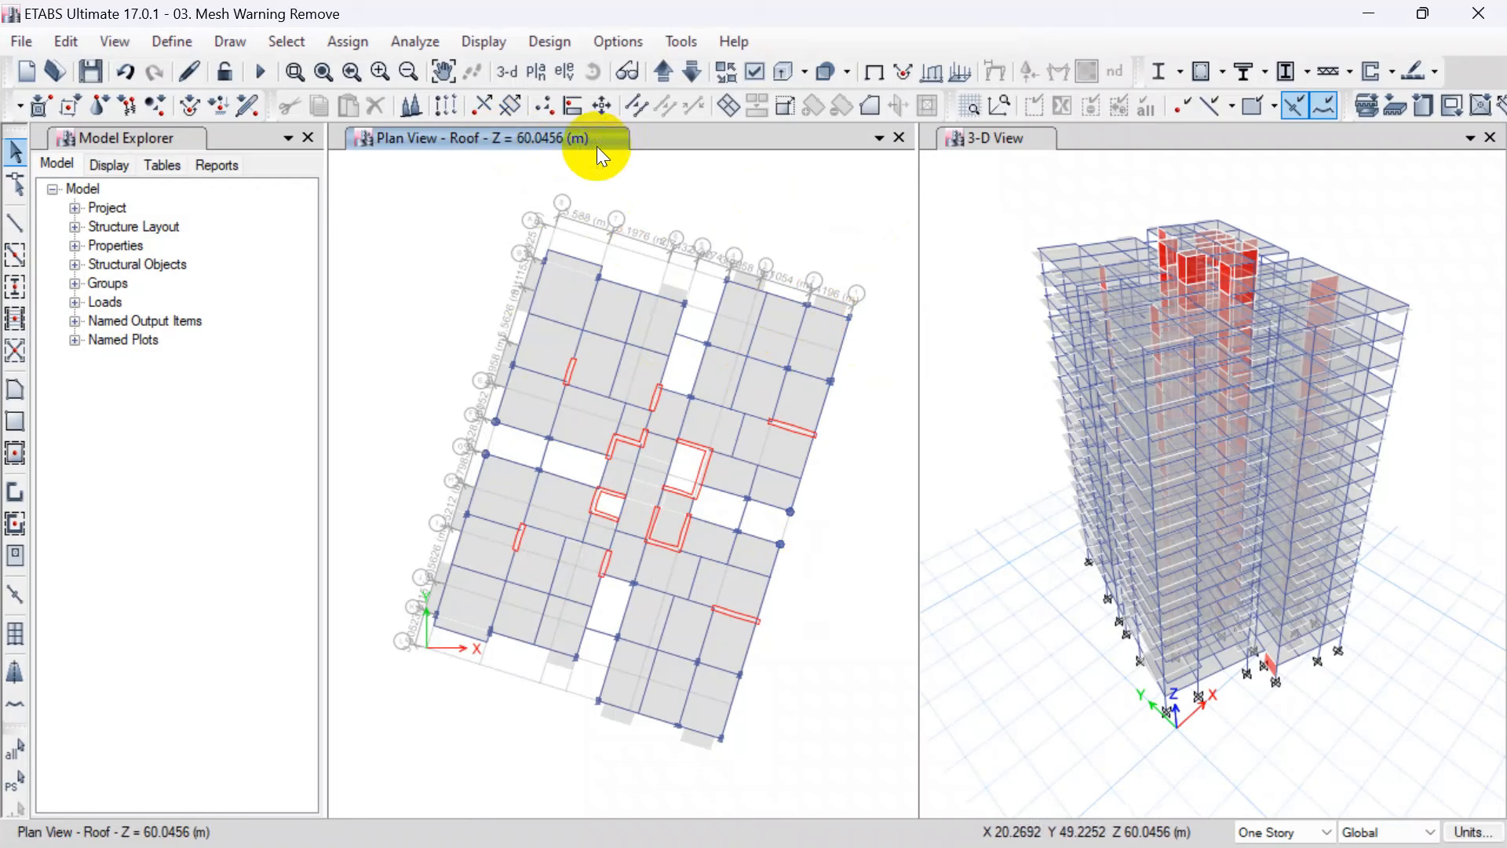
left_click(418, 39)
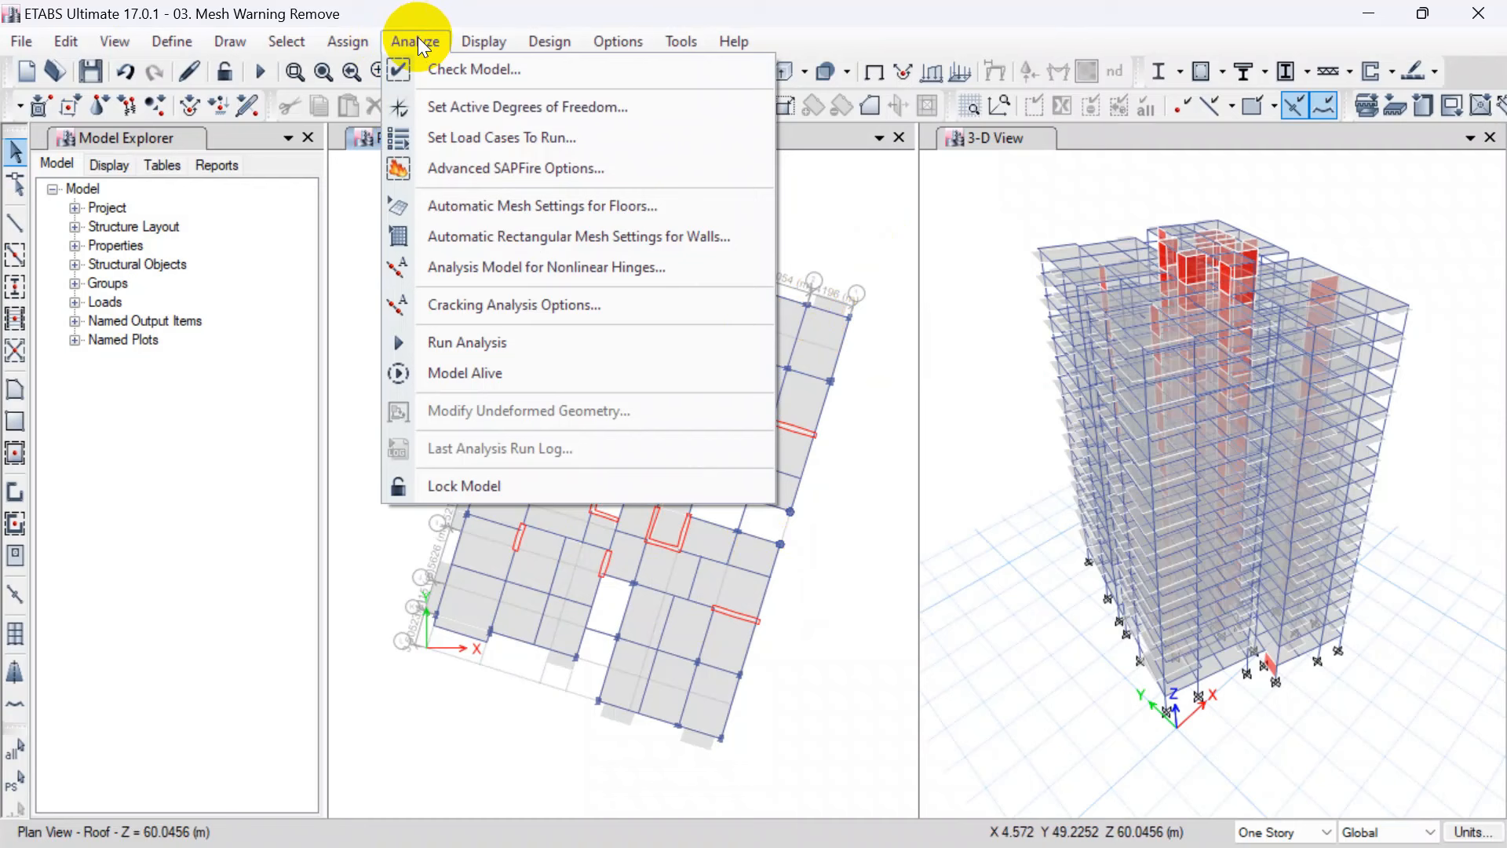
left_click(477, 335)
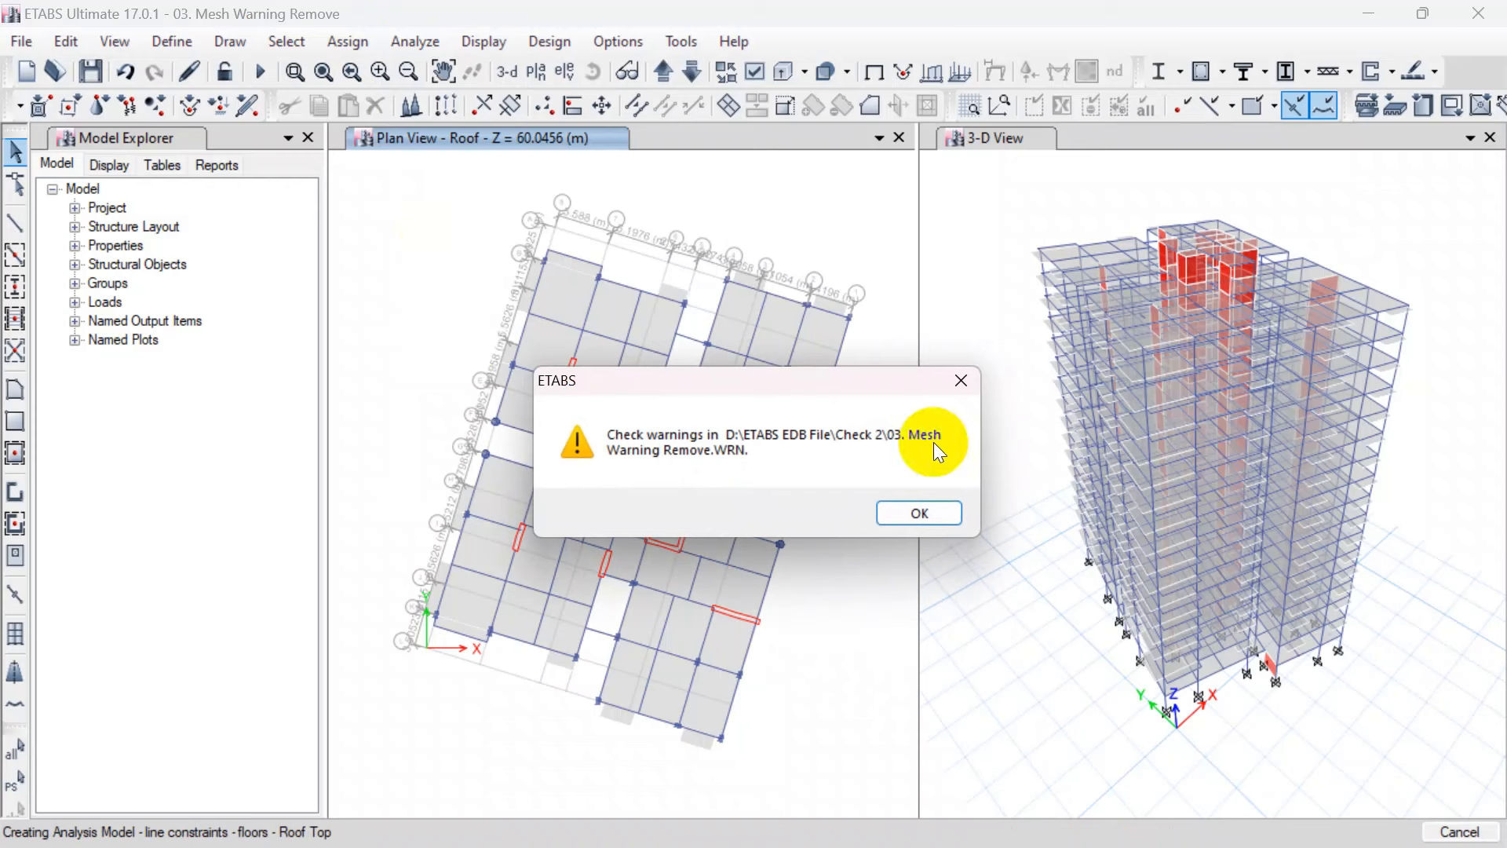
left_click(908, 518)
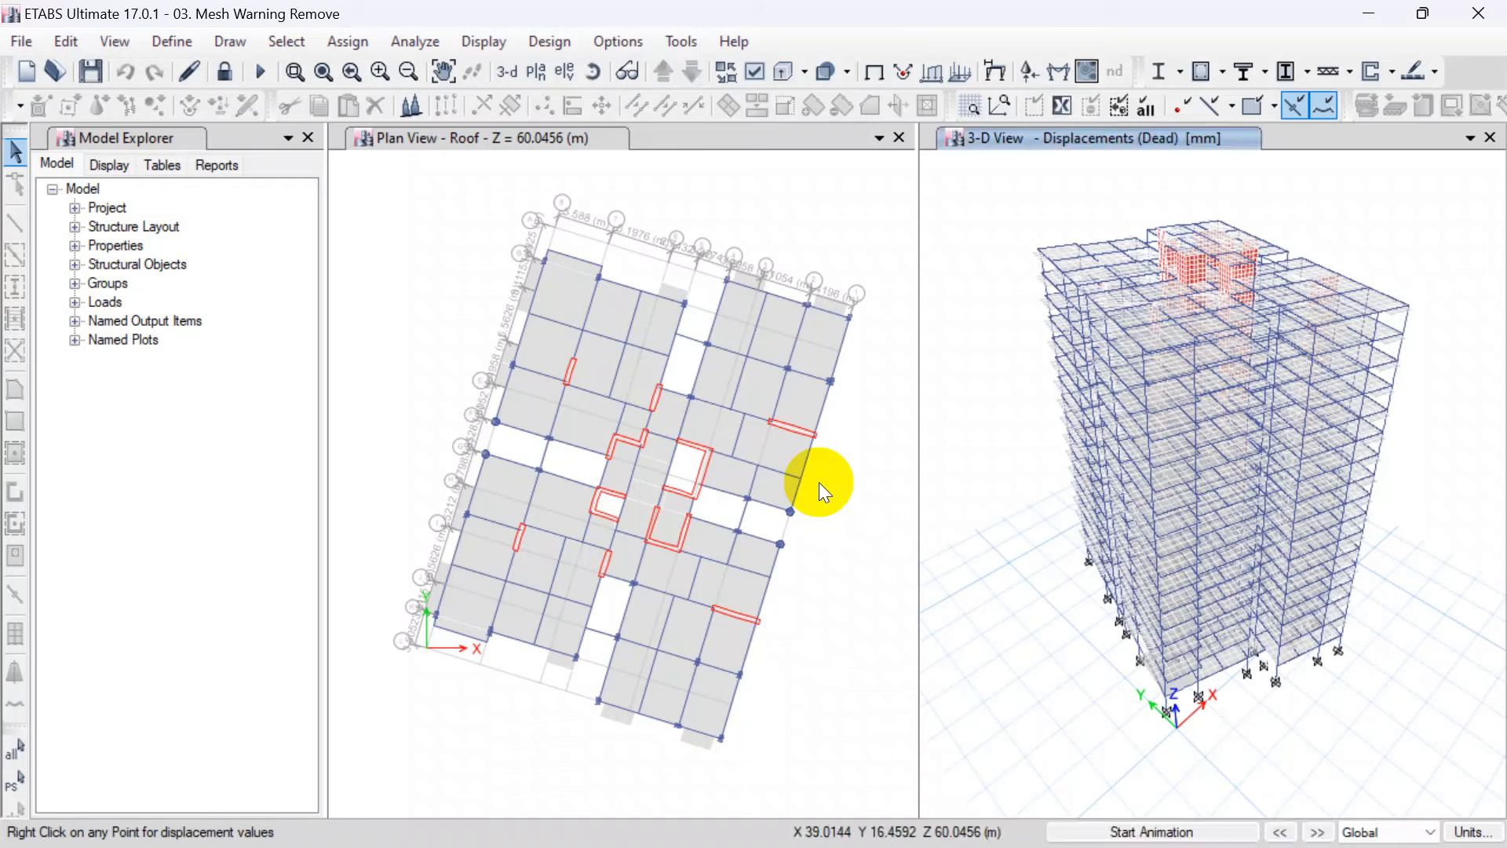
Step: Show the Roof story plan in the Dead displacements view to examine the floor mesh
left_click(460, 131)
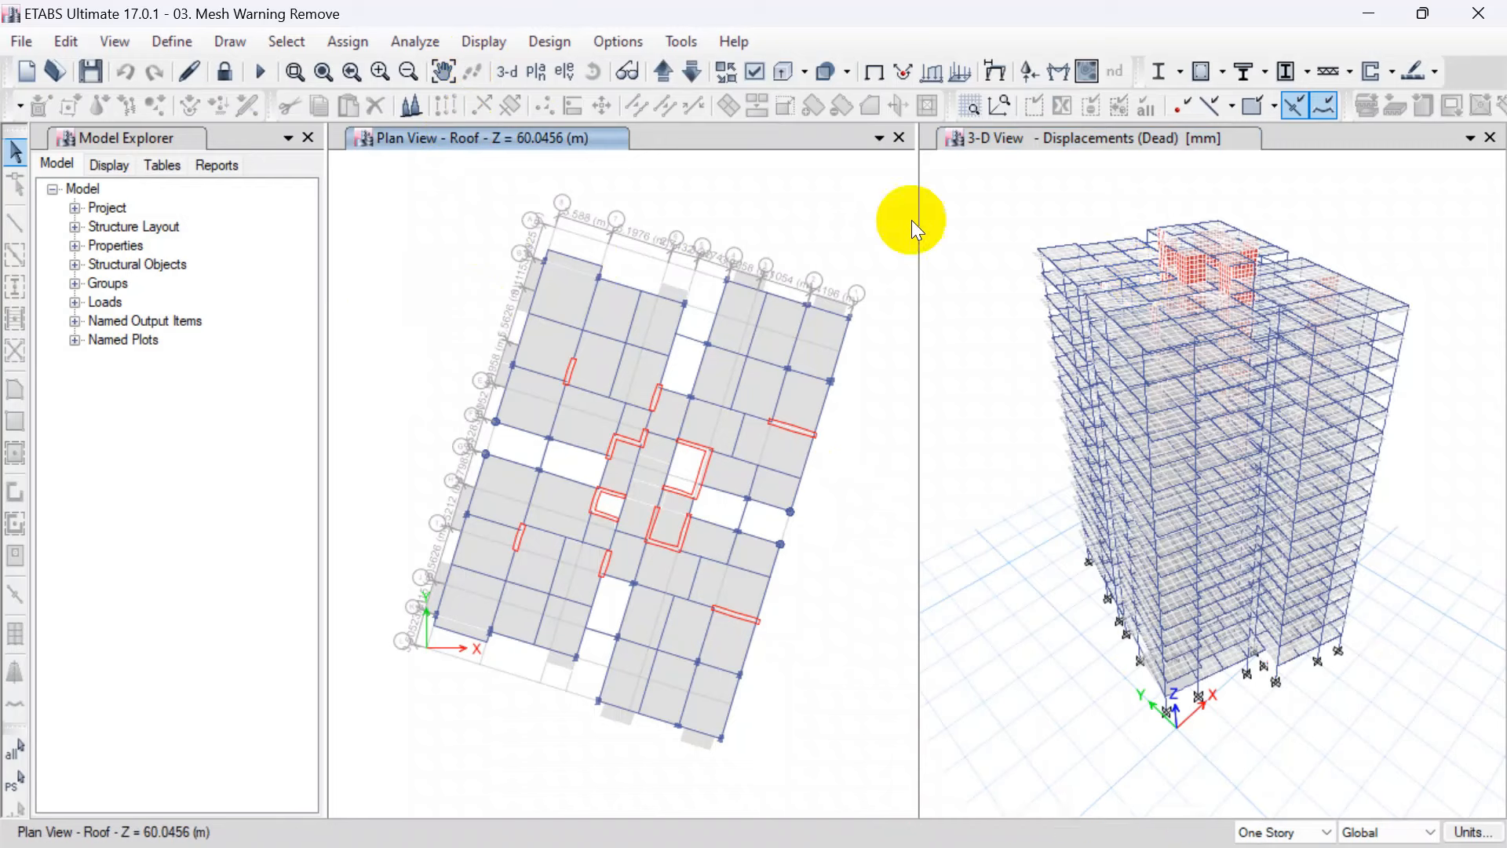
left_click(990, 142)
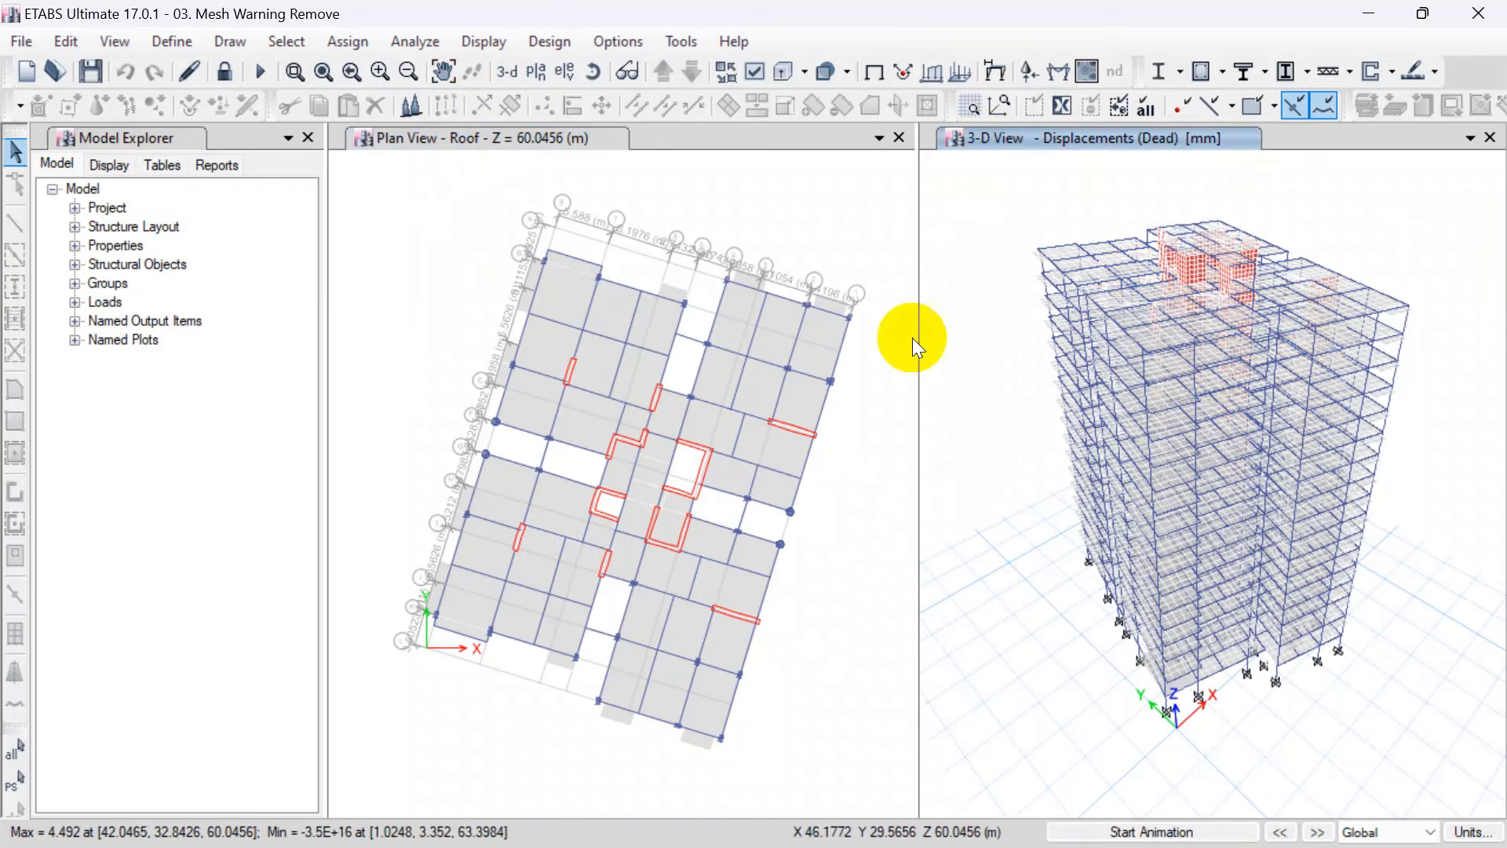
left_click(538, 72)
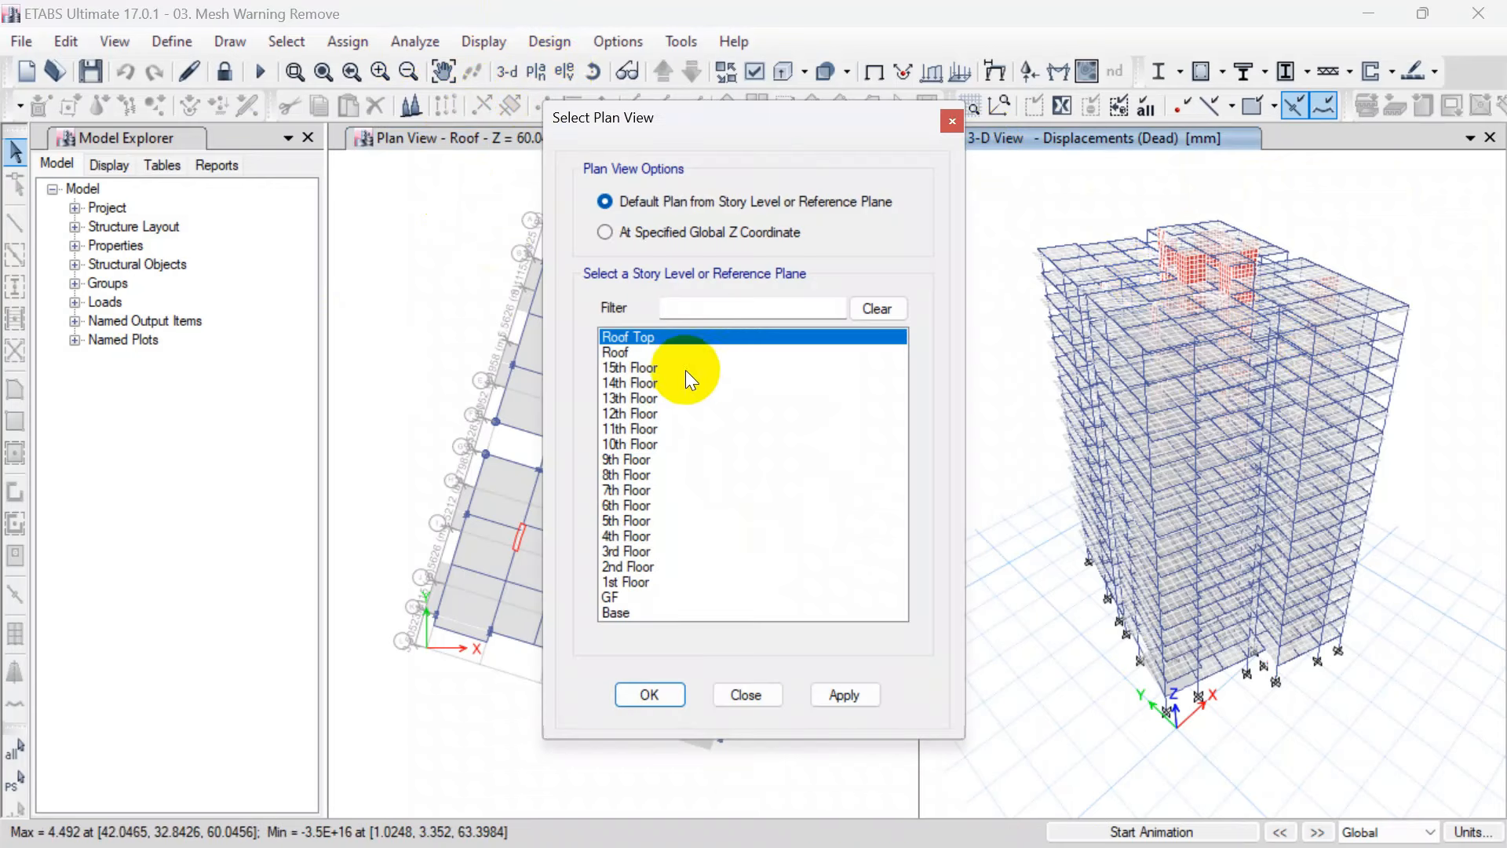
left_click(642, 354)
left_click(841, 695)
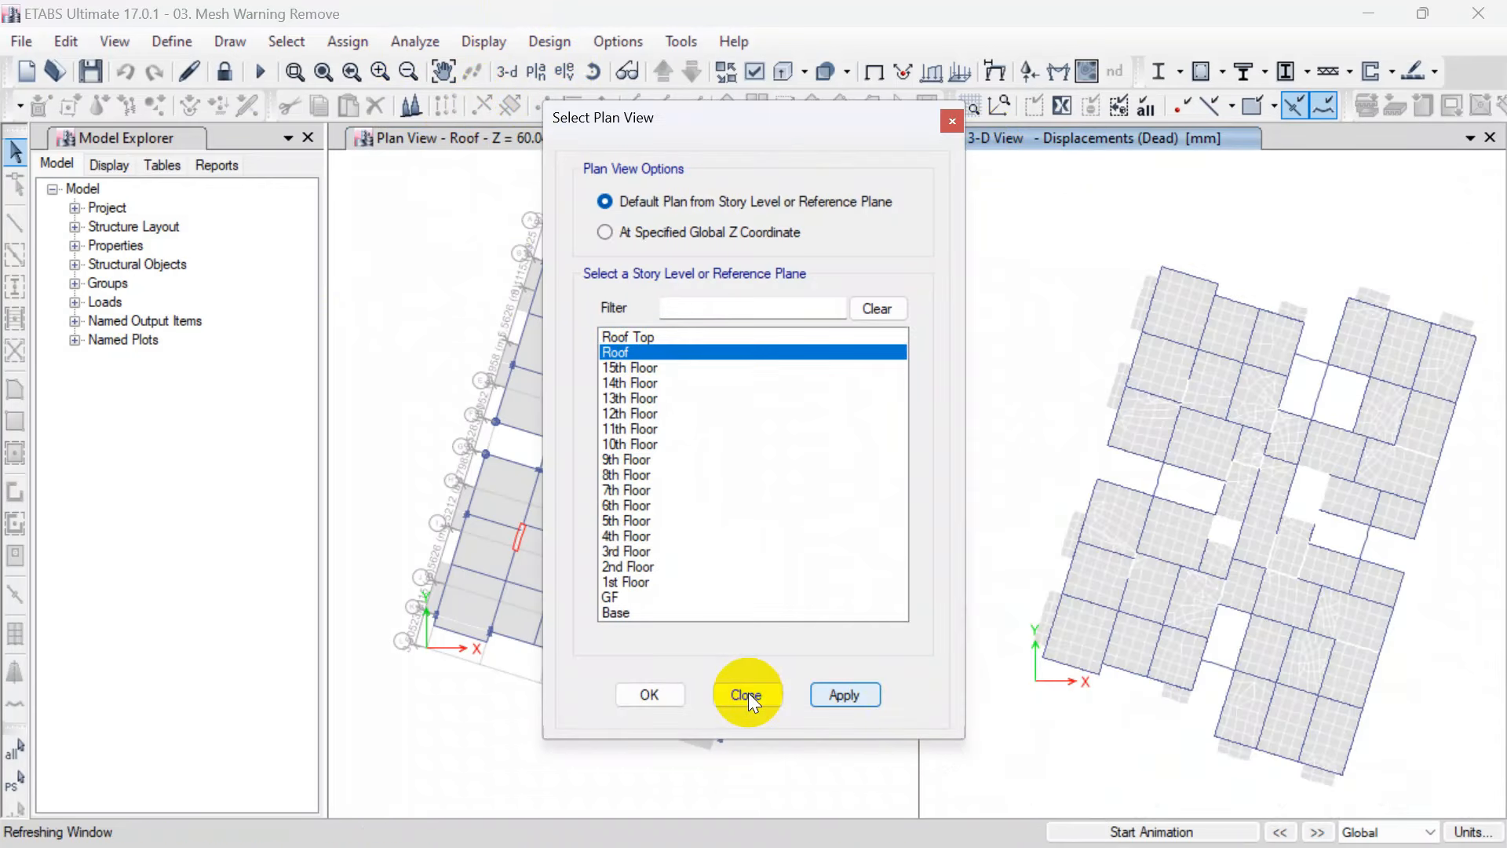
left_click(746, 694)
mouse_move(1354, 493)
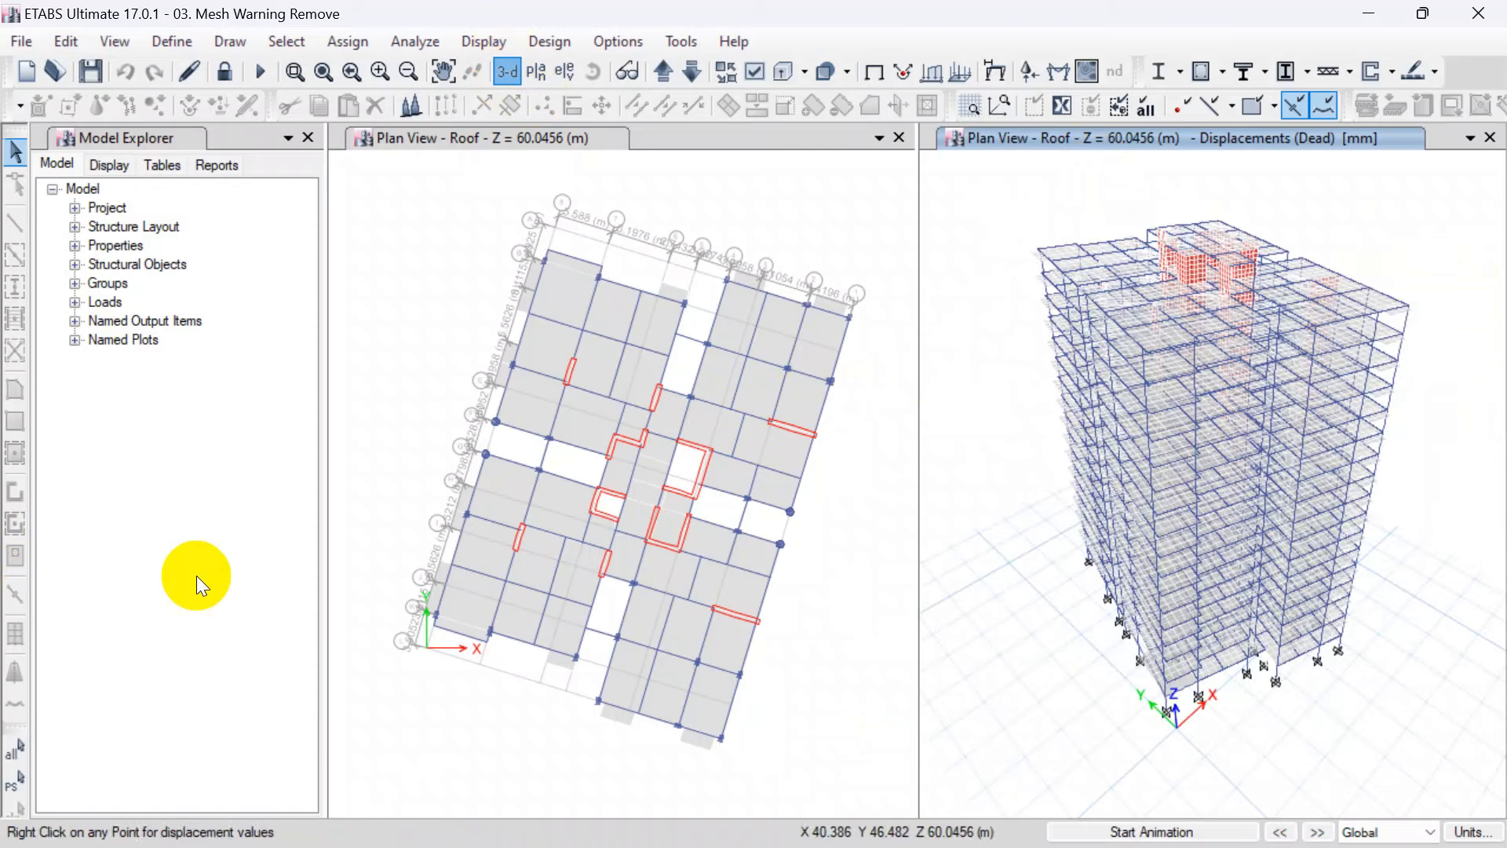
Step: Open the rendered 3D view of the building, inspect the upper stories and roof from the side, and close it
left_click(113, 41)
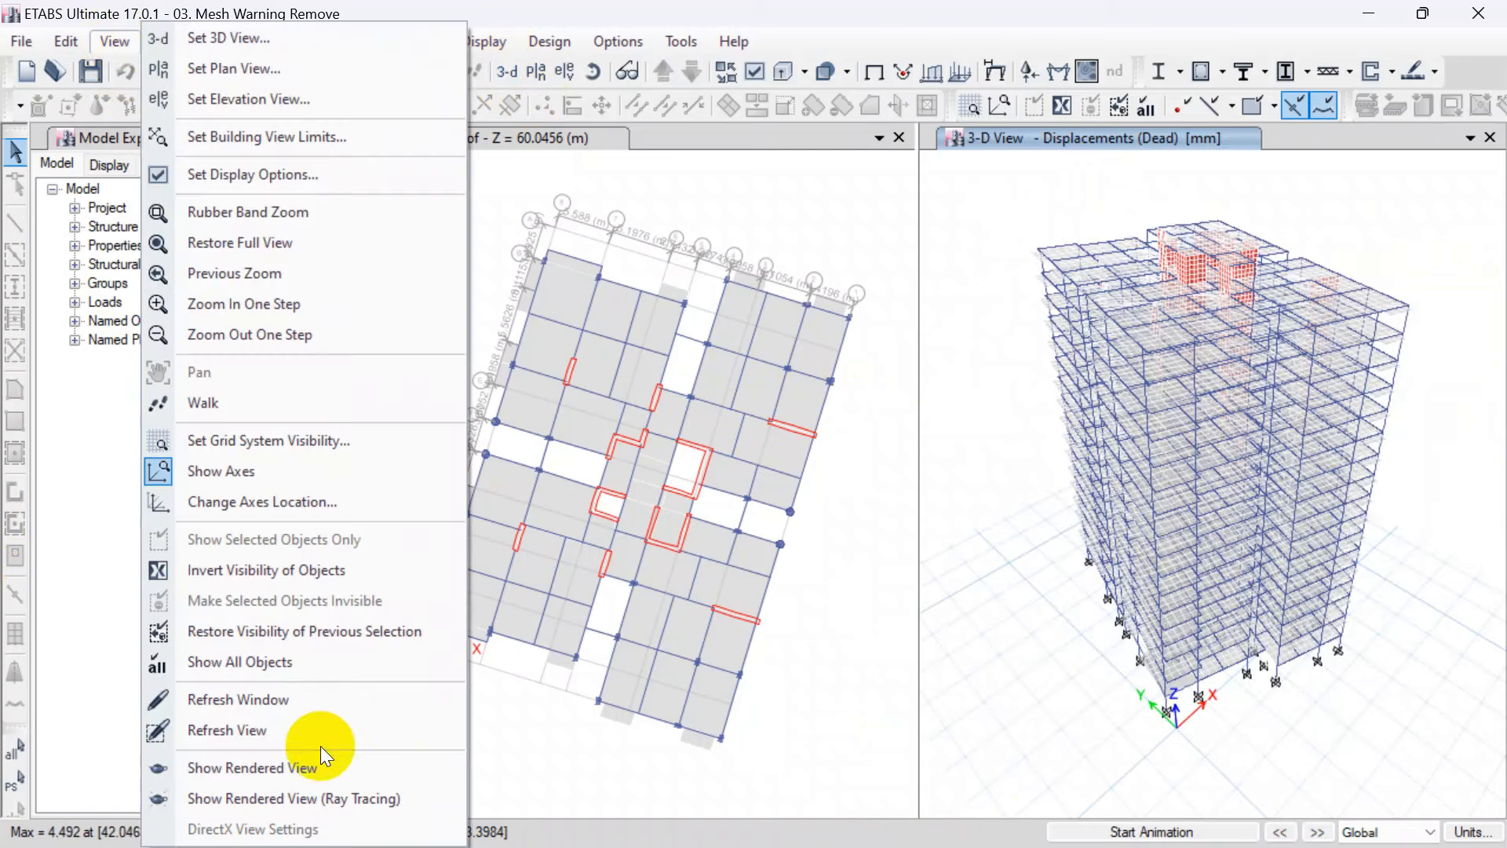
left_click(319, 767)
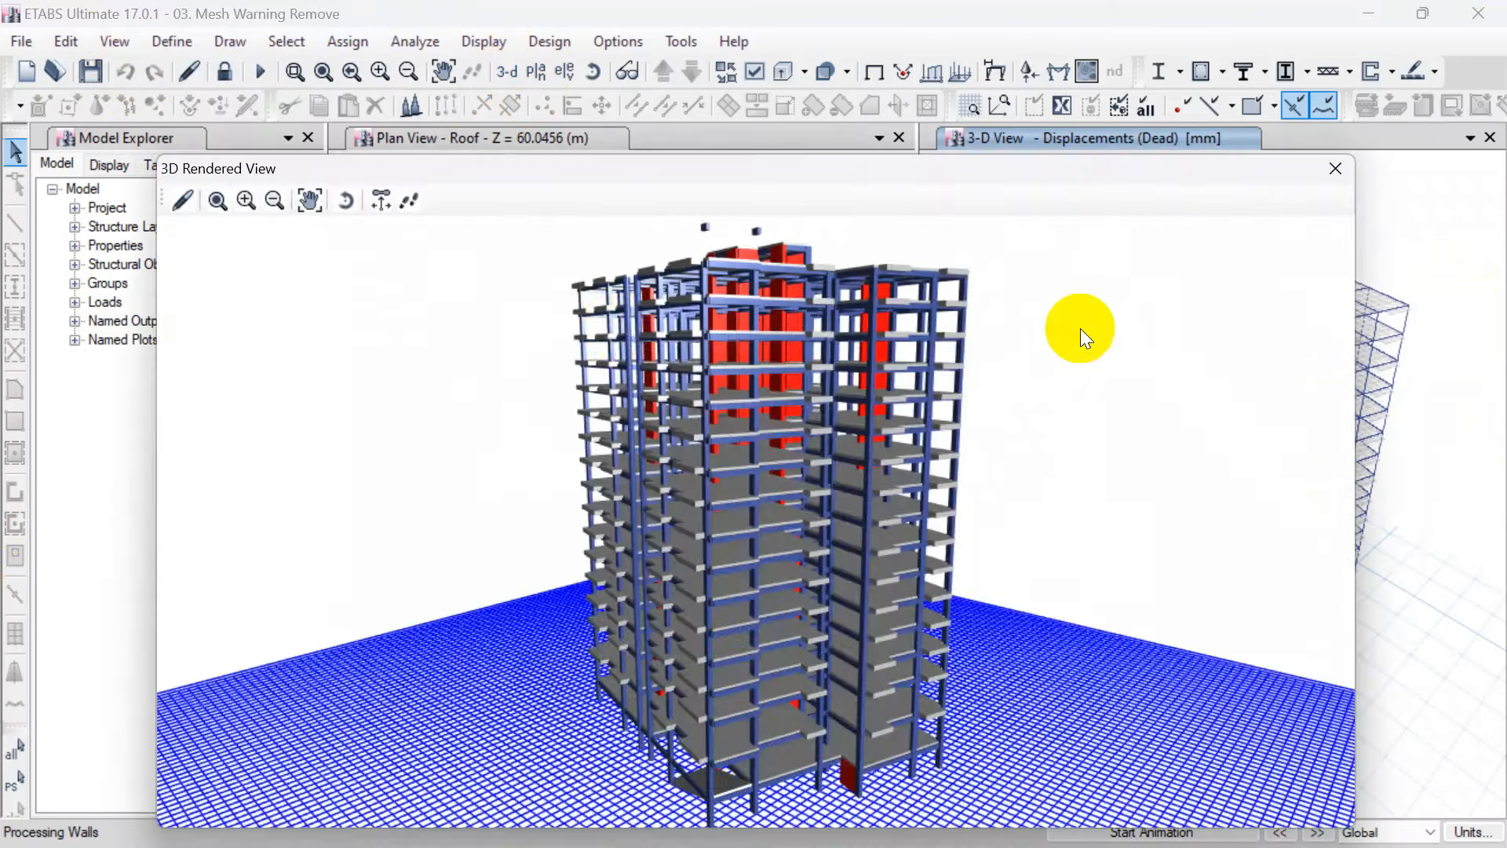
left_click_drag(596, 306, 1181, 289)
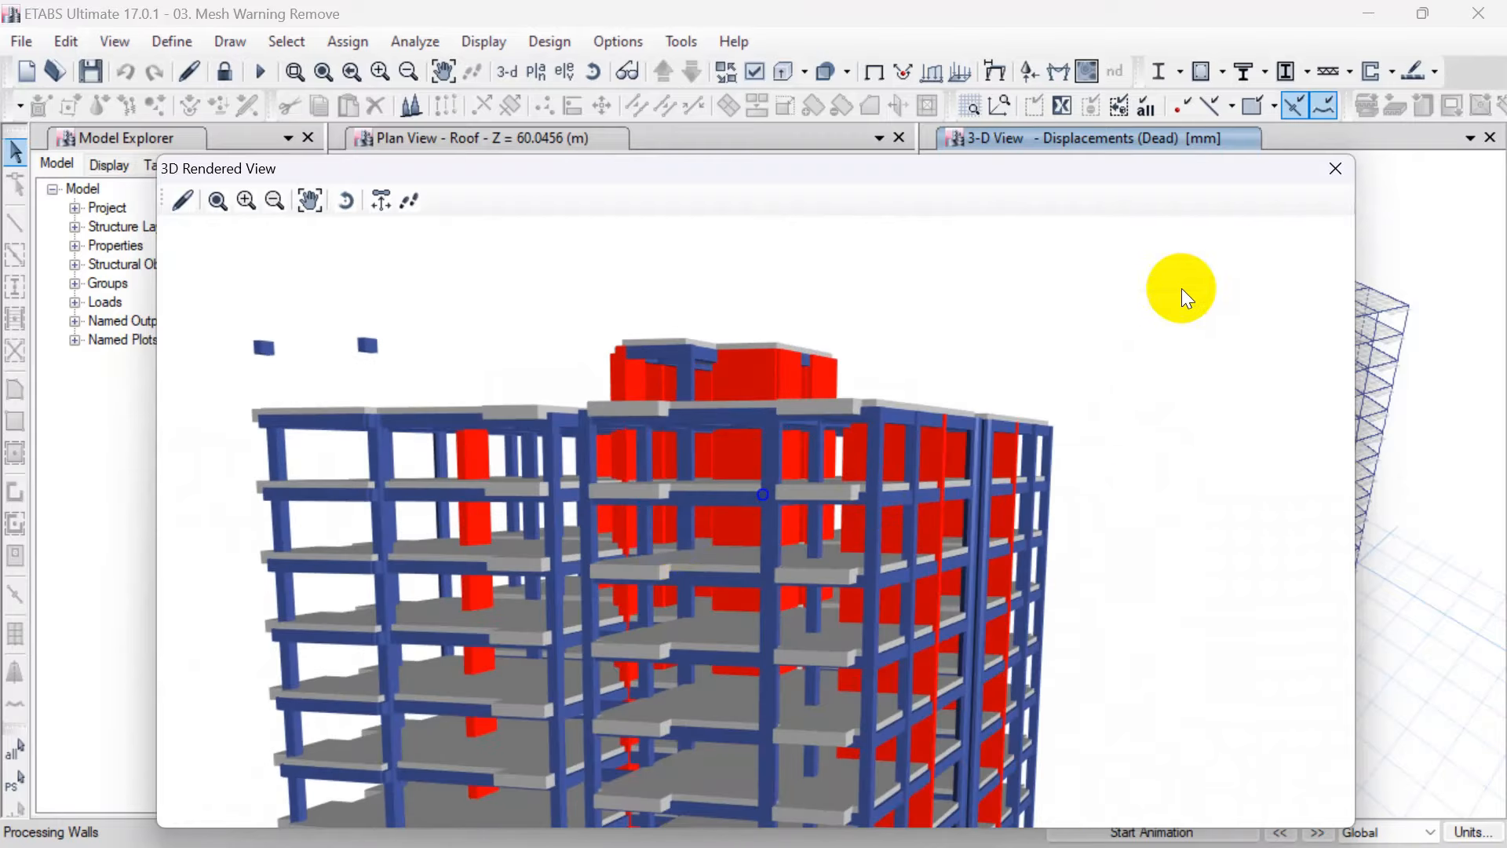
left_click(1334, 168)
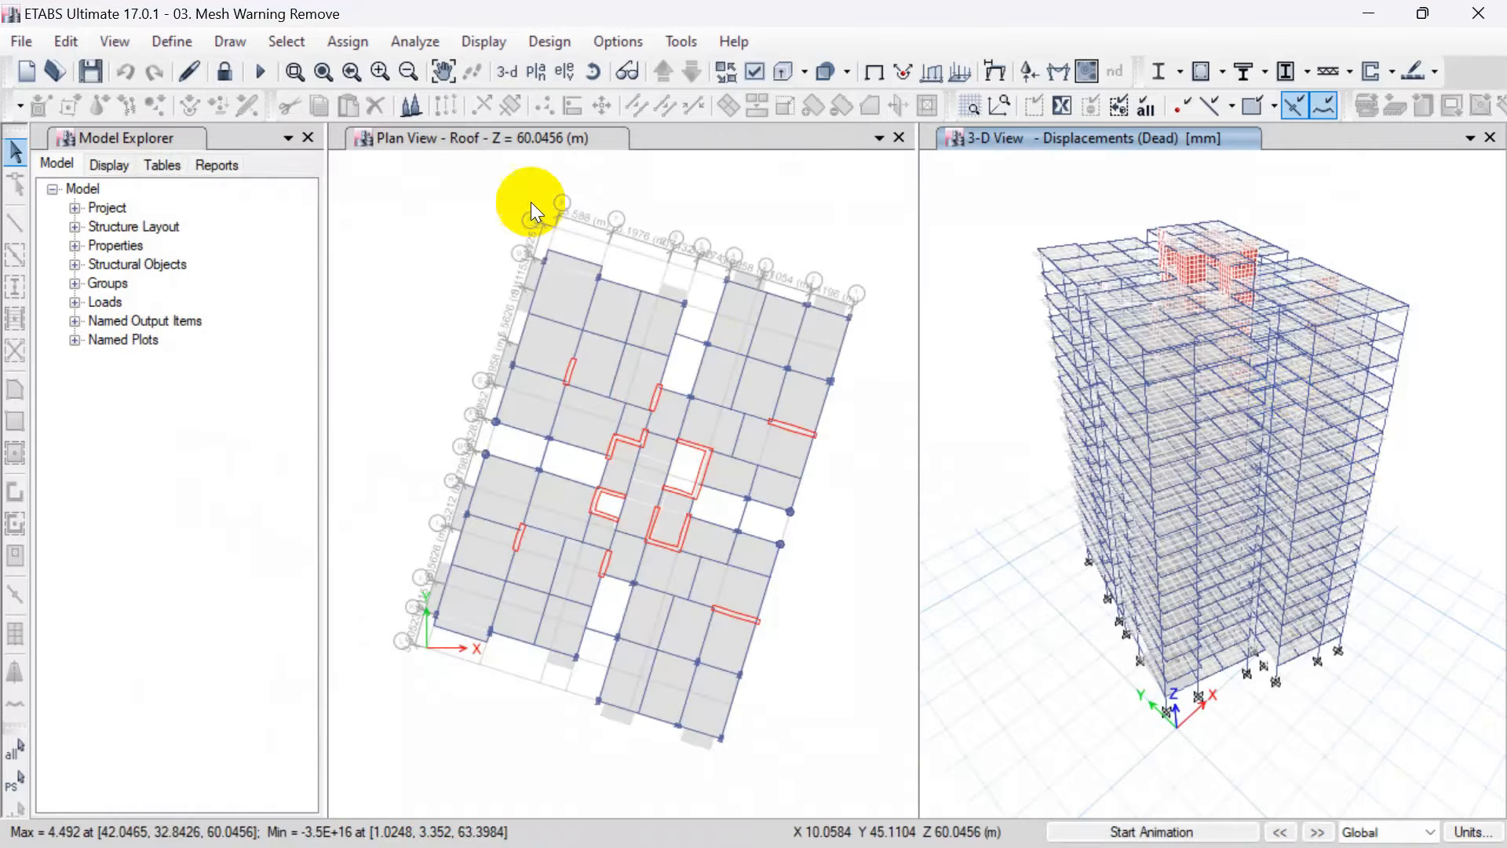
Step: View the Roof Top story in the plan window and return to the Roof story
left_click(515, 136)
left_click(656, 76)
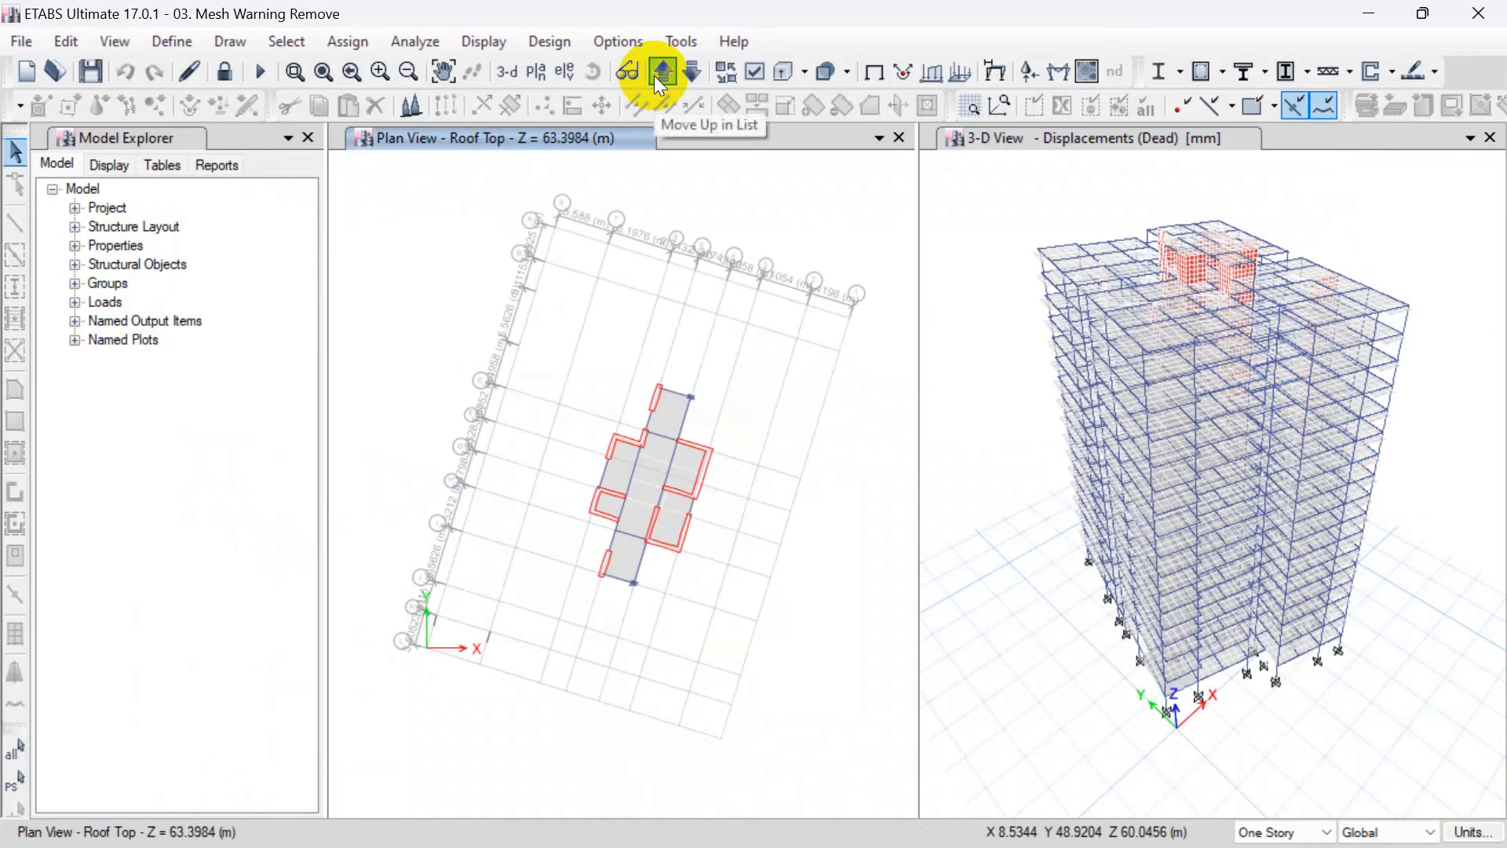
left_click(688, 76)
Step: Reopen the rendered 3D view and examine the roof slabs and core walls from above
left_click(1019, 141)
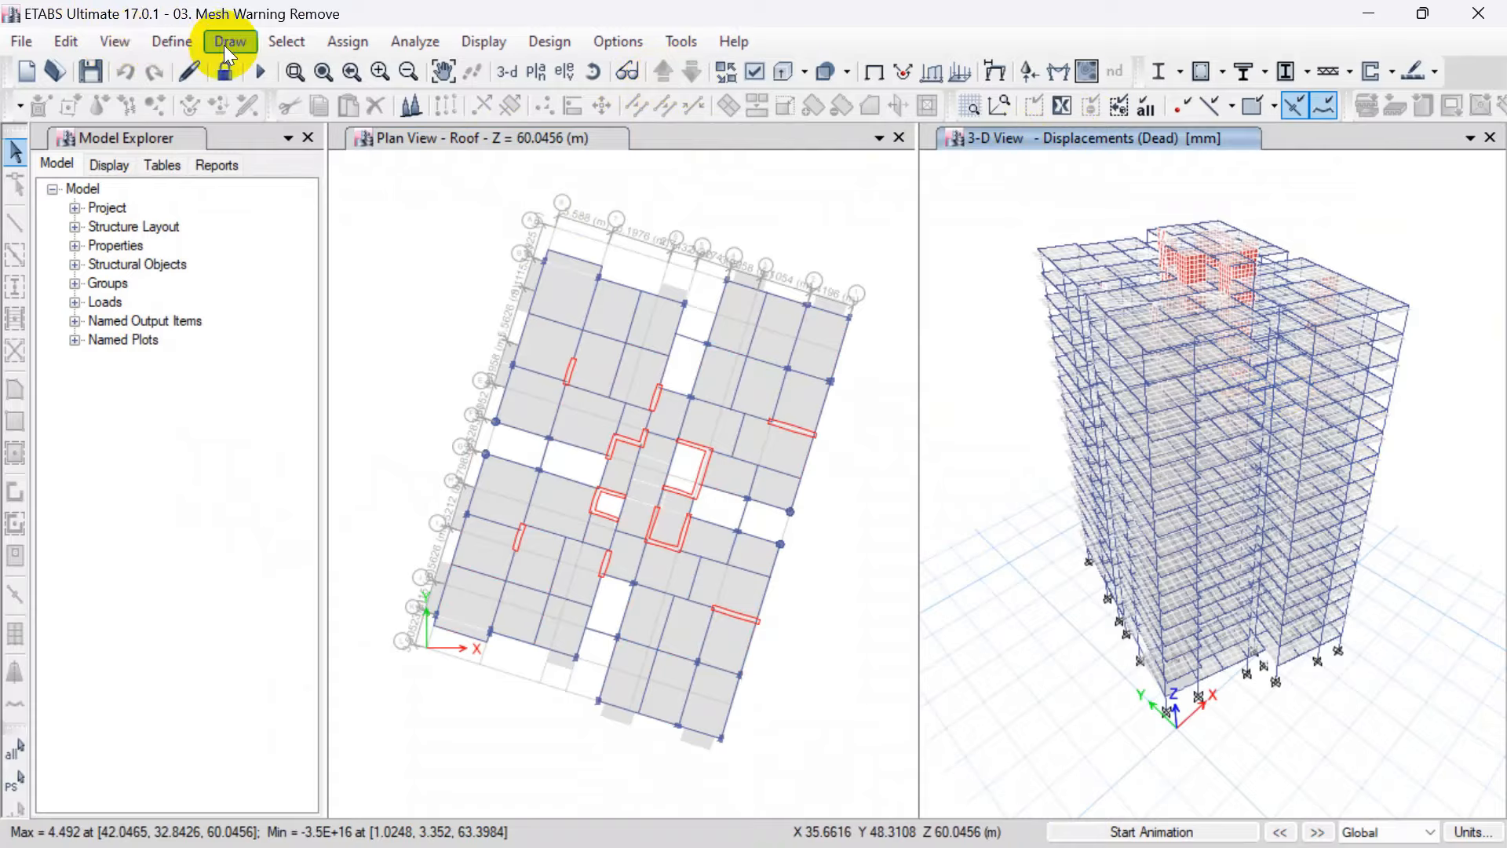
left_click(102, 41)
left_click(310, 770)
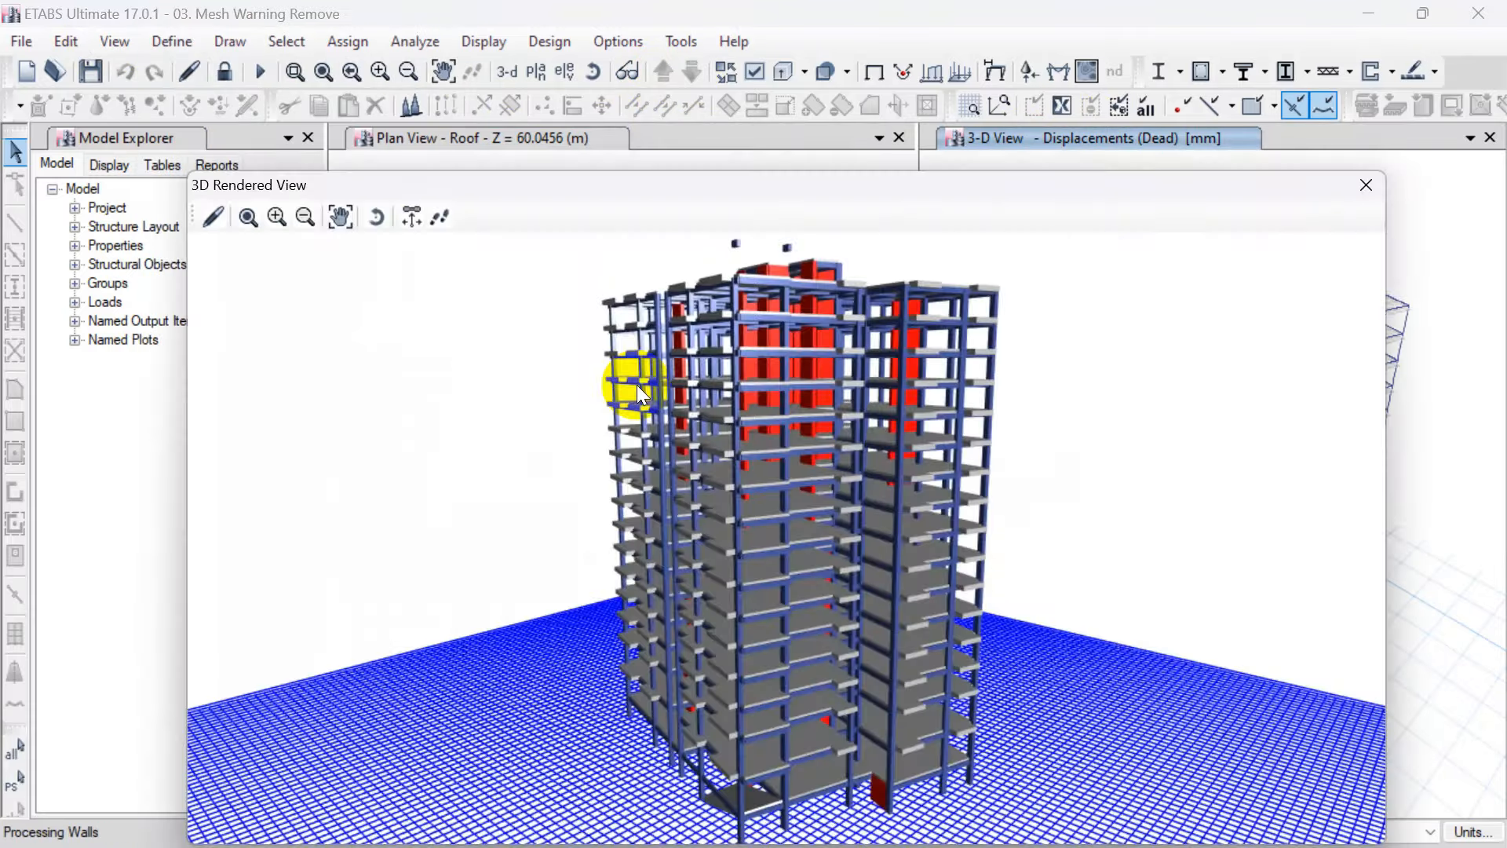
scroll(766, 364, "down", 2)
left_click_drag(766, 364, 791, 510)
scroll(781, 329, "up", 5)
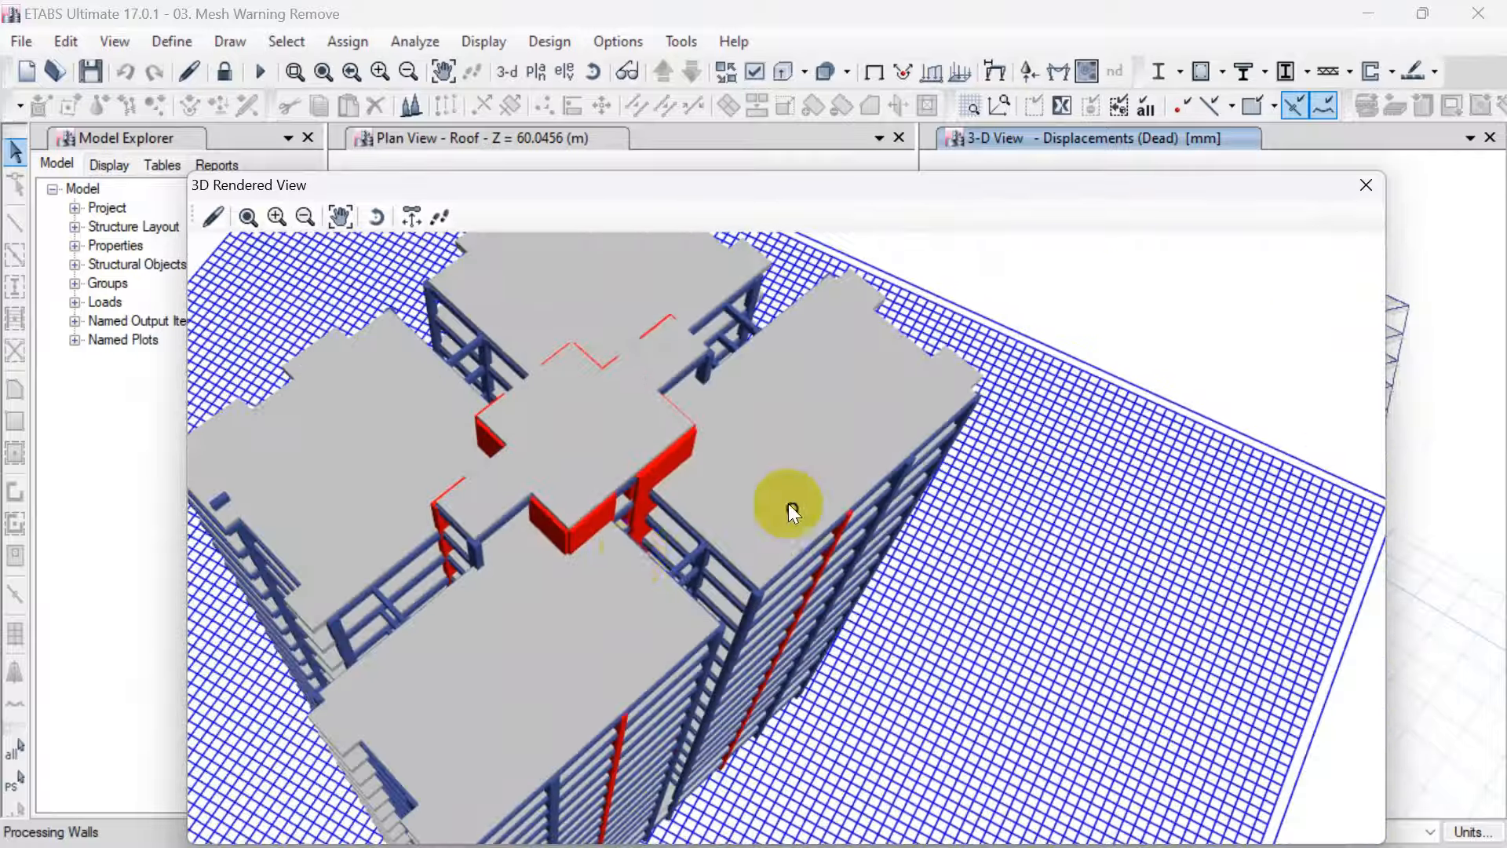
Step: Rotate the rendered model to inspect the roof level from the side and close the rendered view
left_click_drag(322, 529, 1168, 326)
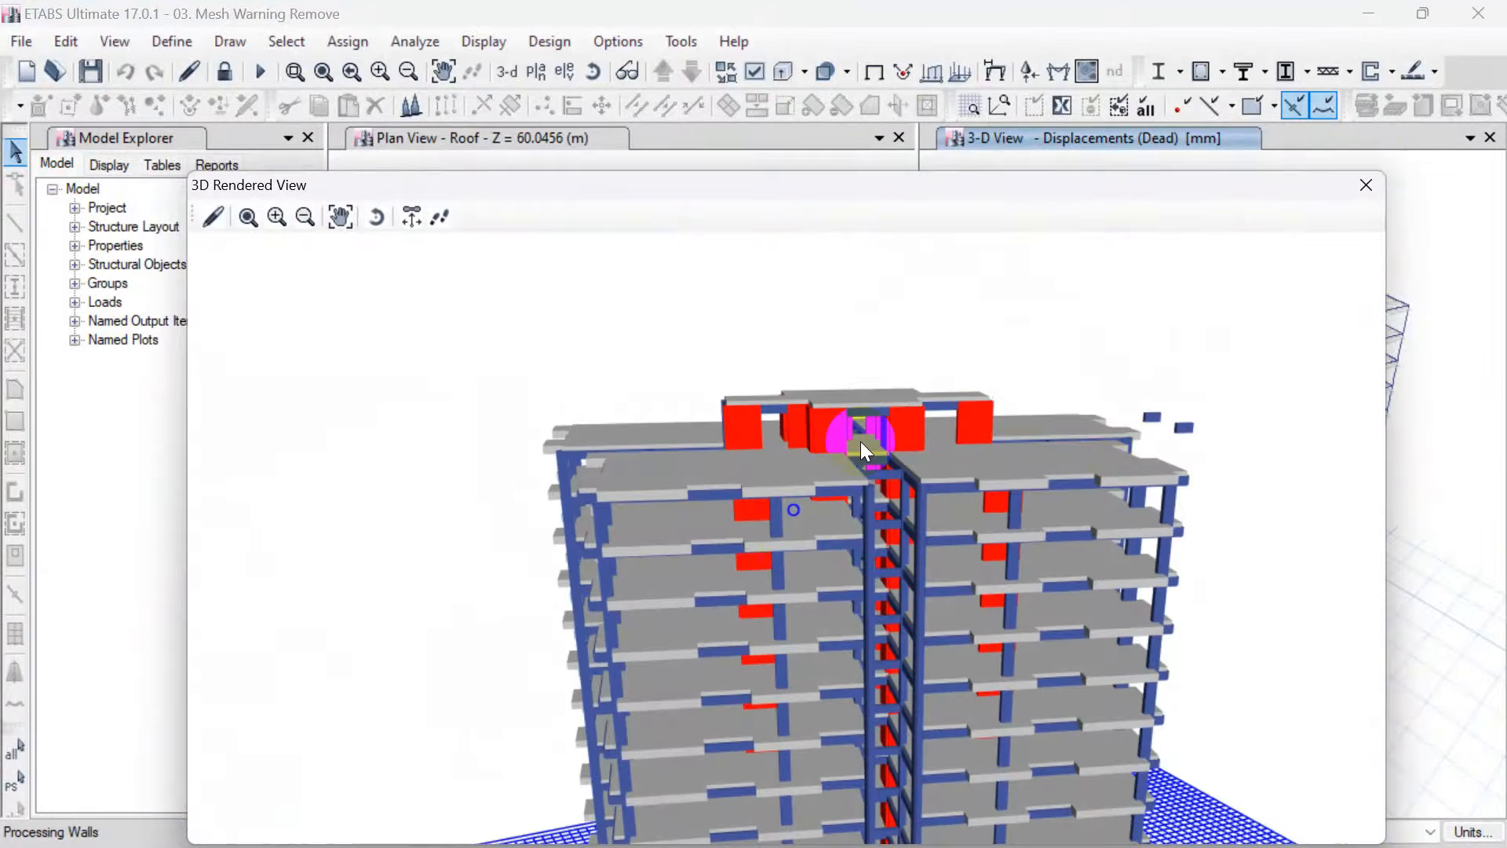
left_click(1366, 184)
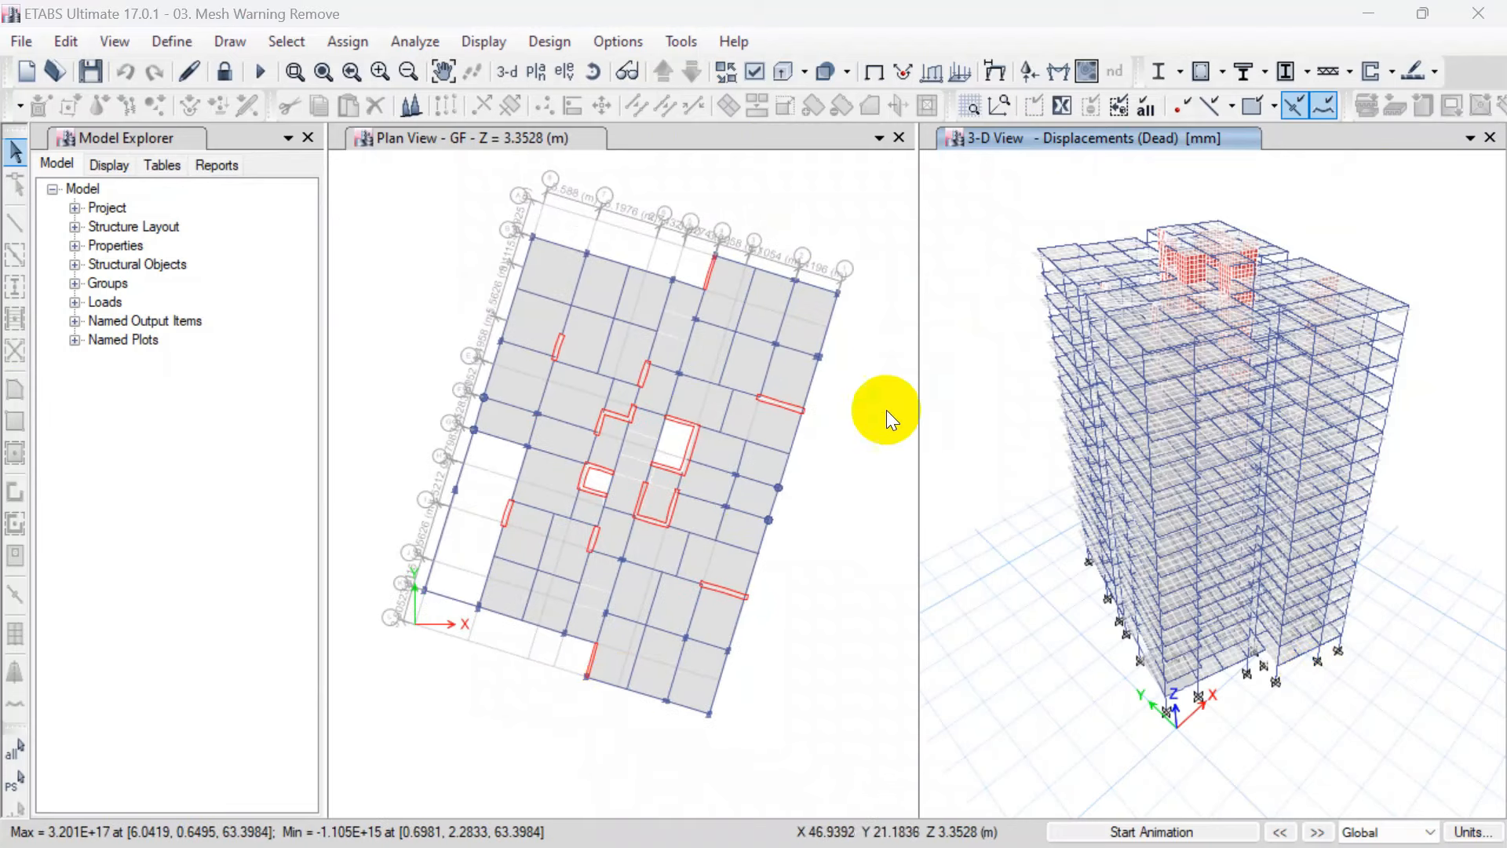
Step: Show the 1st Floor and GF plans in the Dead displacements view to examine the floor mesh
mouse_move(1071, 295)
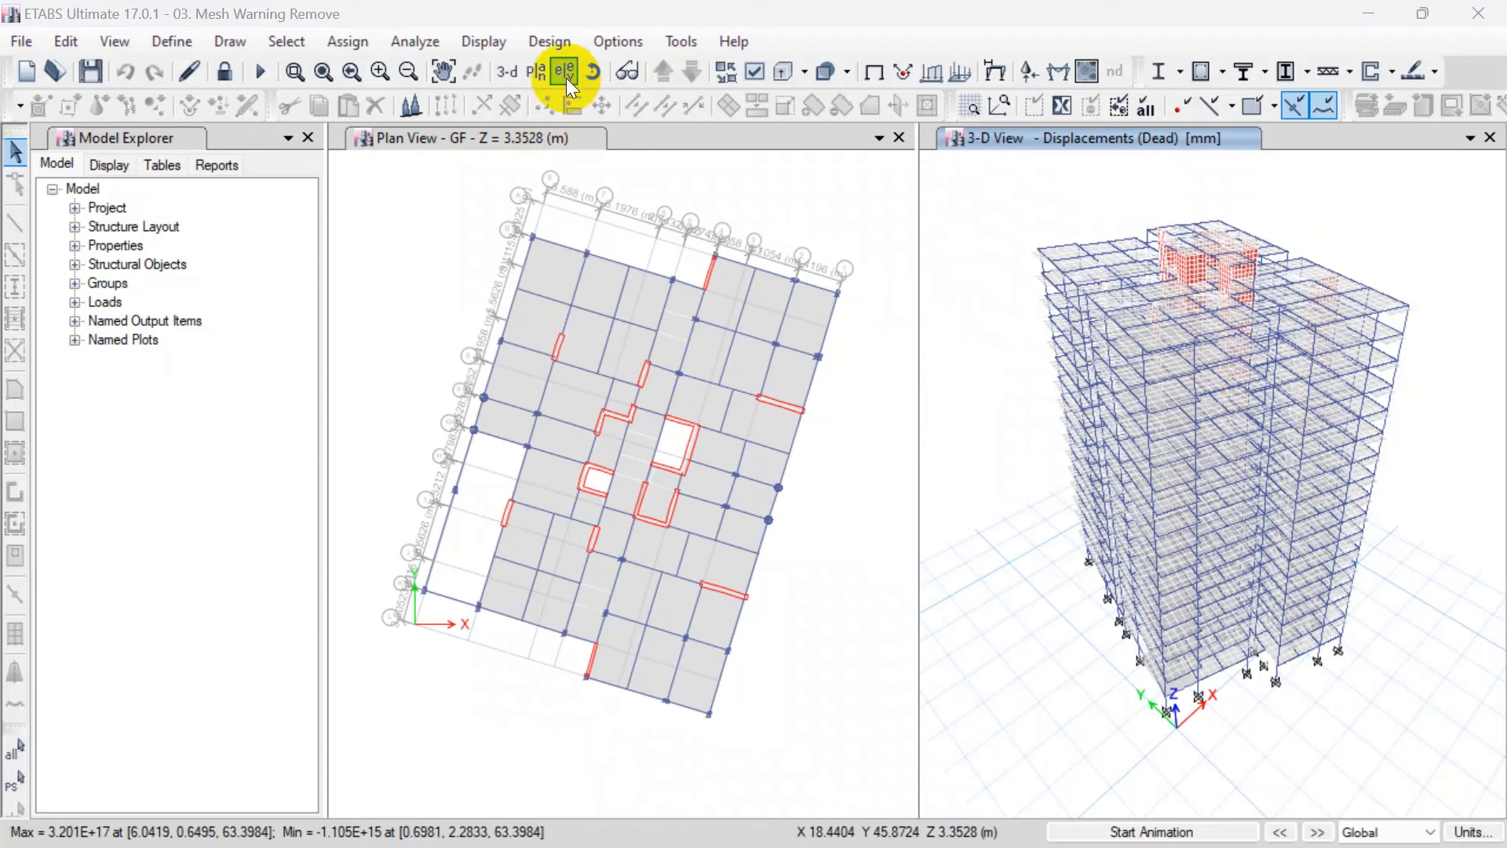
left_click(534, 71)
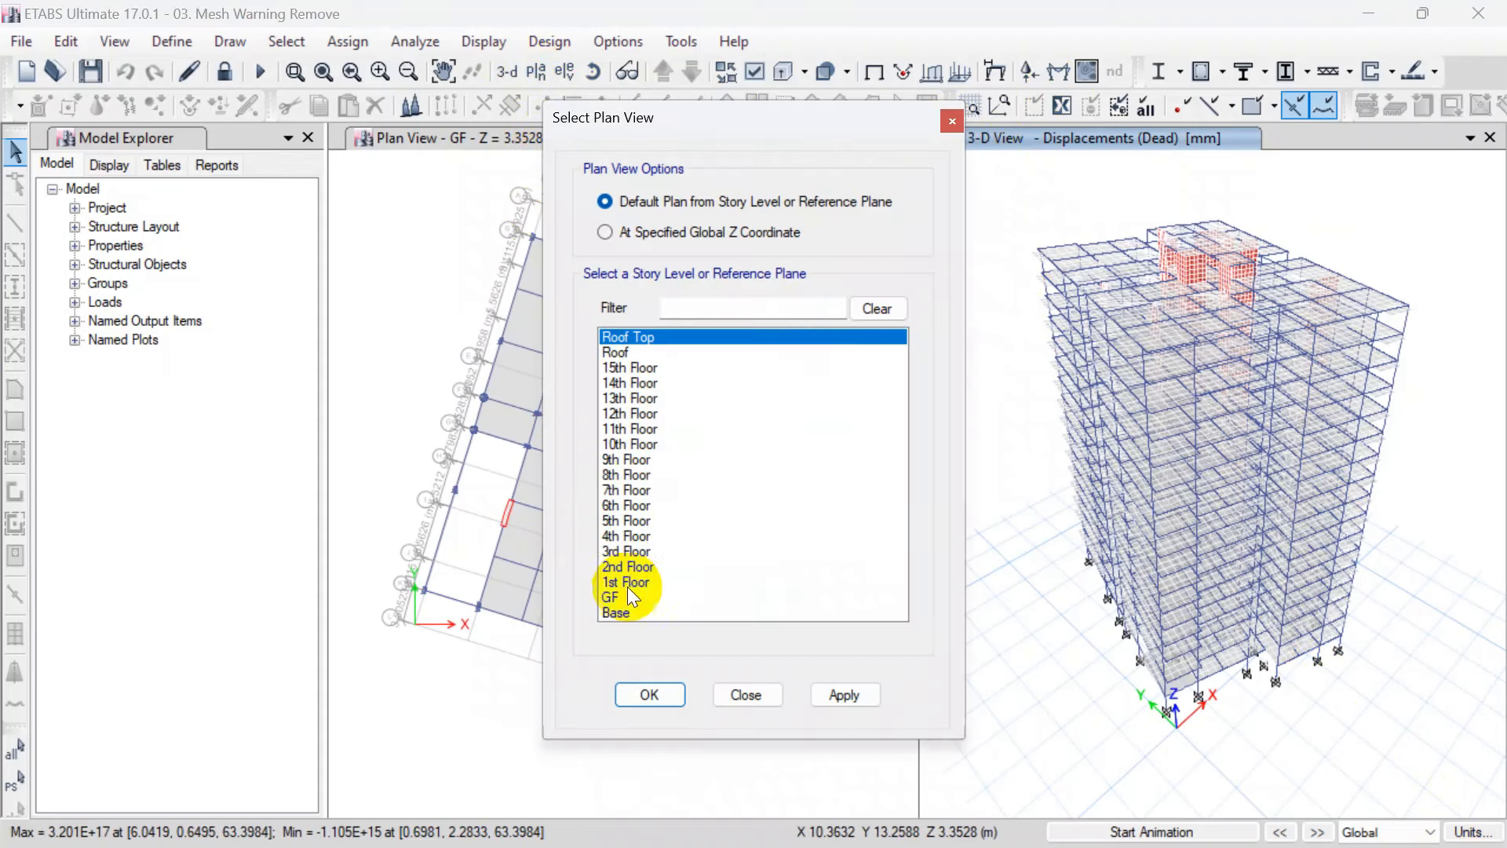
left_click(629, 583)
left_click(830, 693)
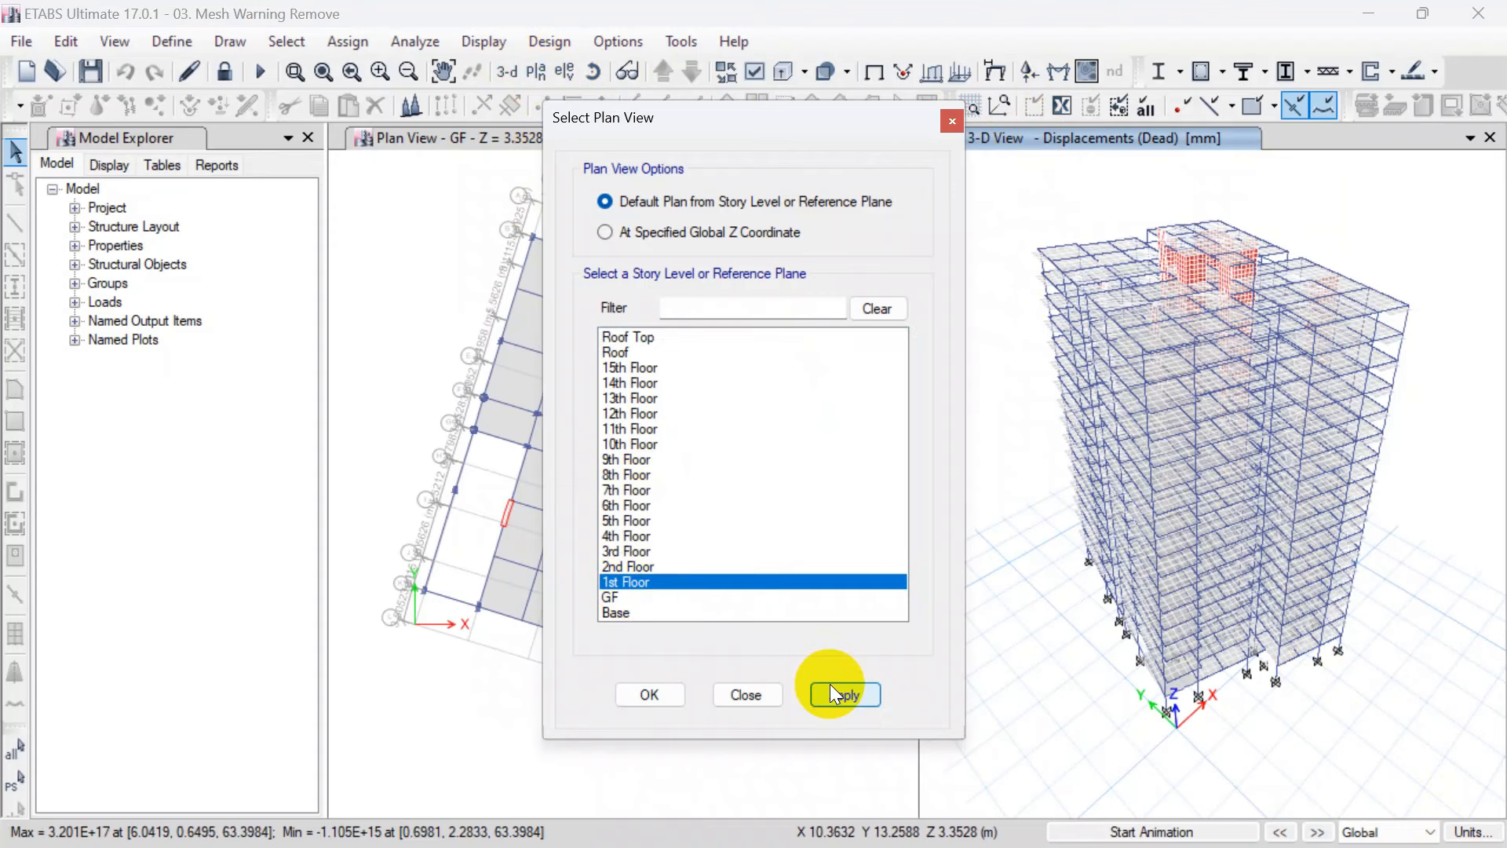
left_click(628, 597)
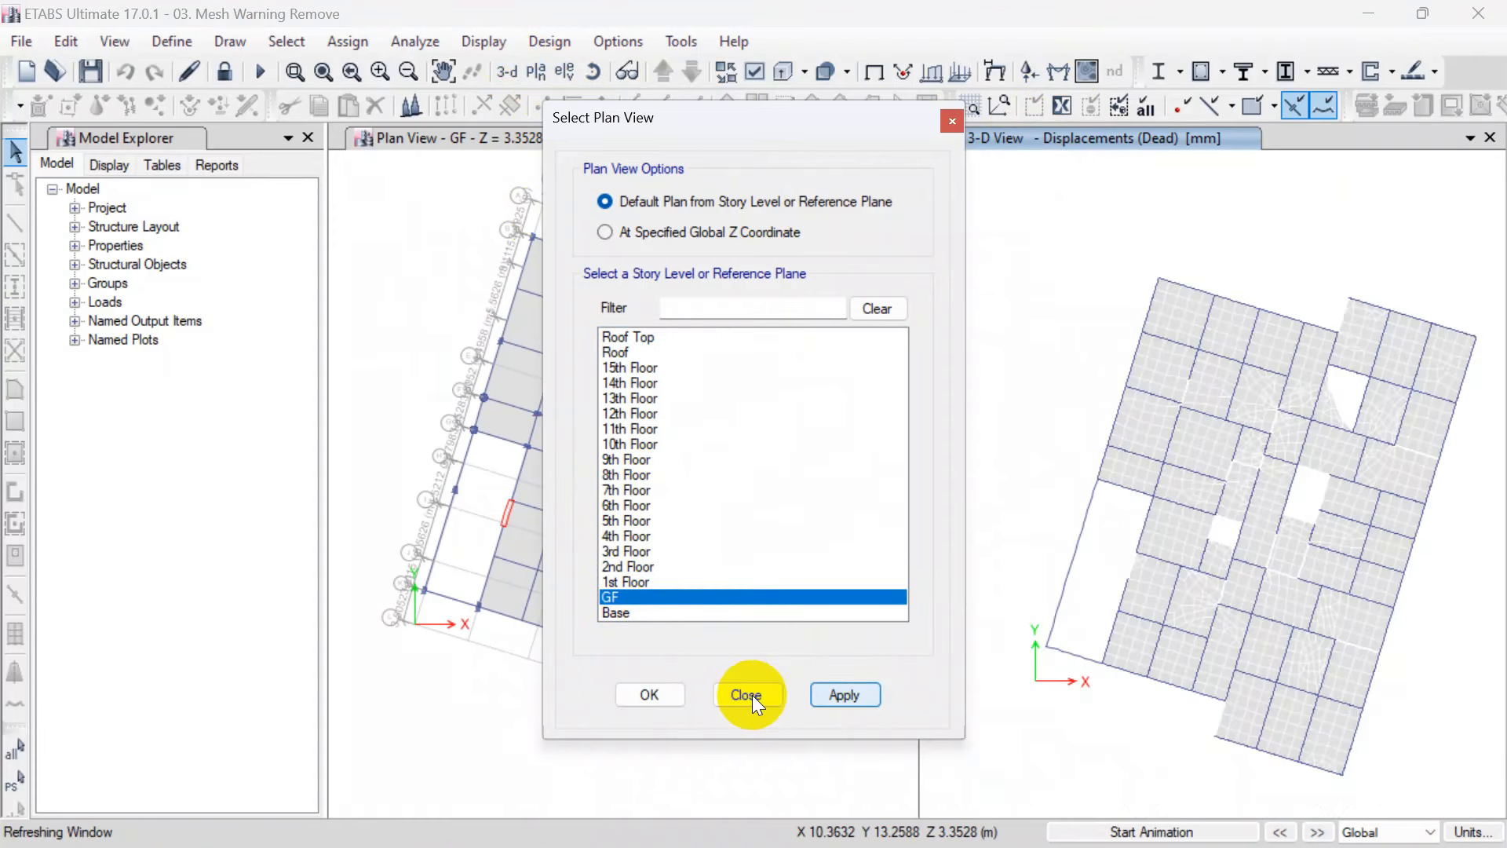
left_click(752, 695)
scroll(1366, 381, "up", 3)
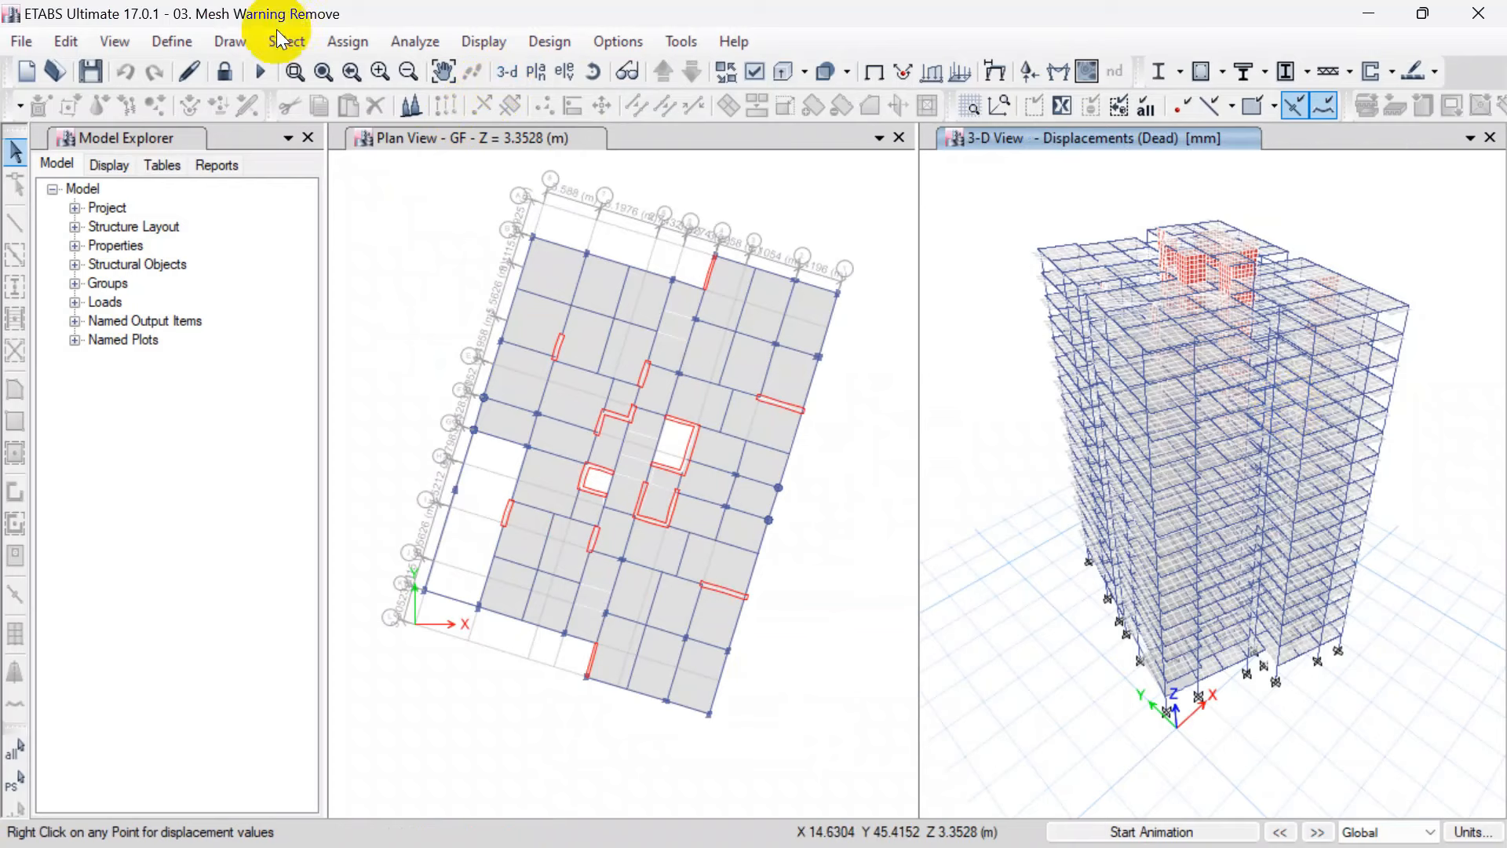
Step: Open the rendered 3D view of the building and inspect the lower stories from the side
left_click(110, 41)
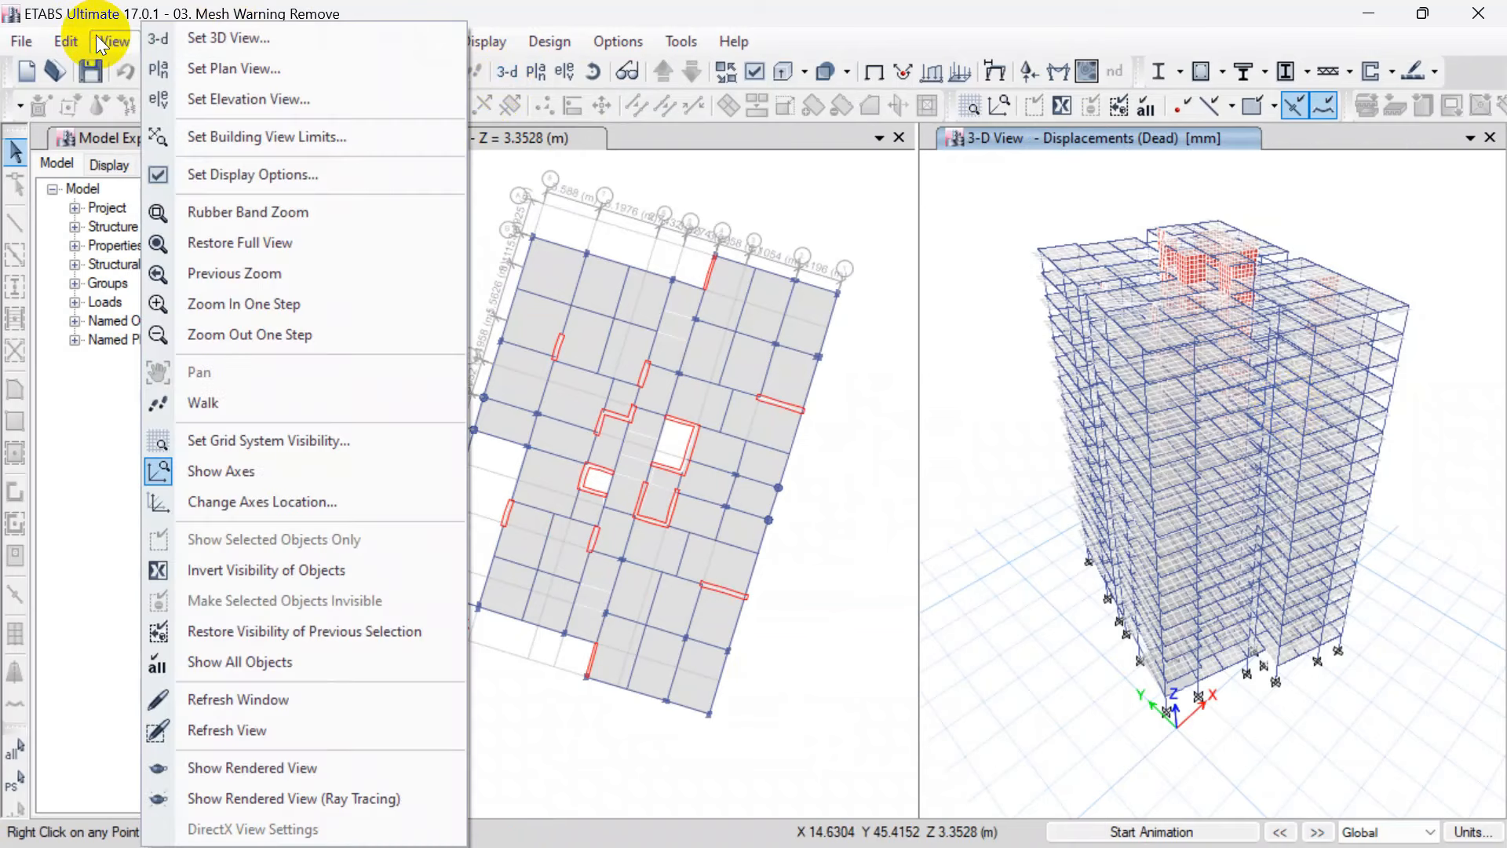
left_click(261, 773)
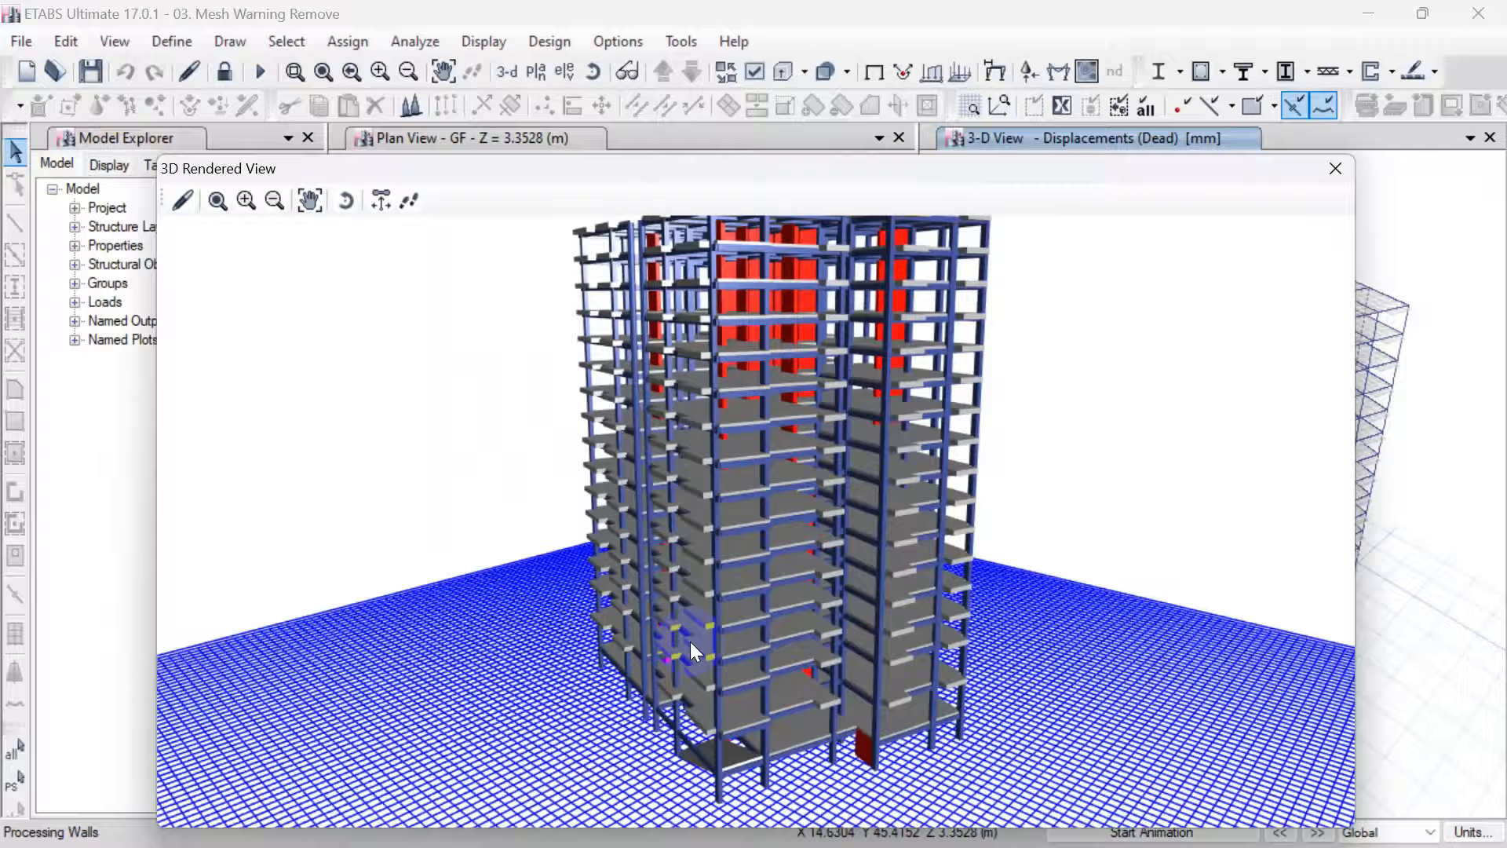
scroll(658, 686, "up", 3)
middle_click_drag(658, 686, 884, 475)
left_click_drag(884, 474, 565, 465)
middle_click_drag(565, 464, 1001, 478)
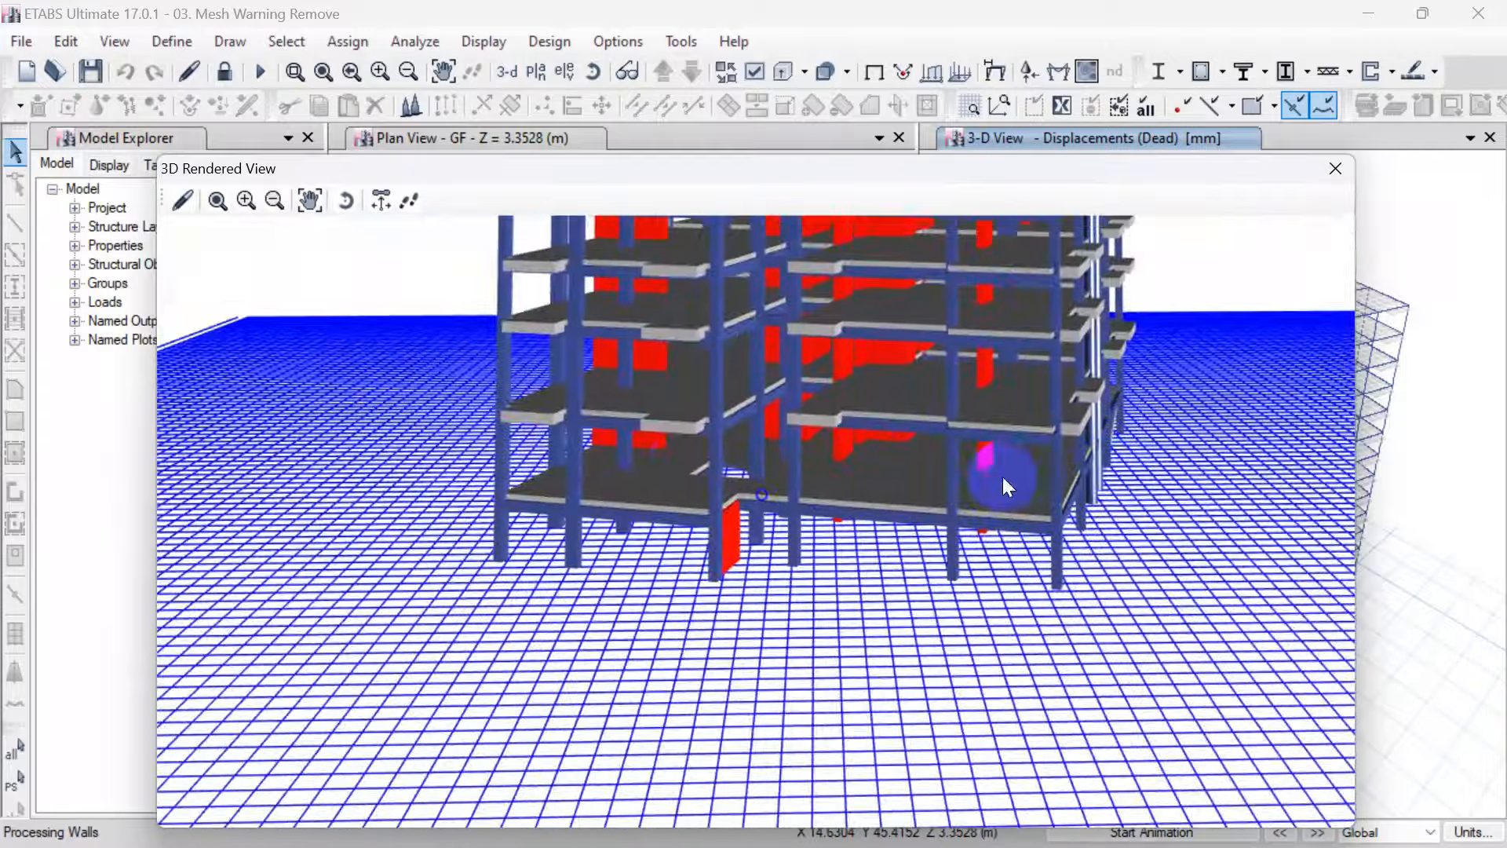
Step: Examine the slab opening and red core wall at the lowest stories up close, and close the rendered view
scroll(687, 473, "up", 3)
scroll(634, 525, "up", 3)
left_click_drag(634, 525, 883, 530)
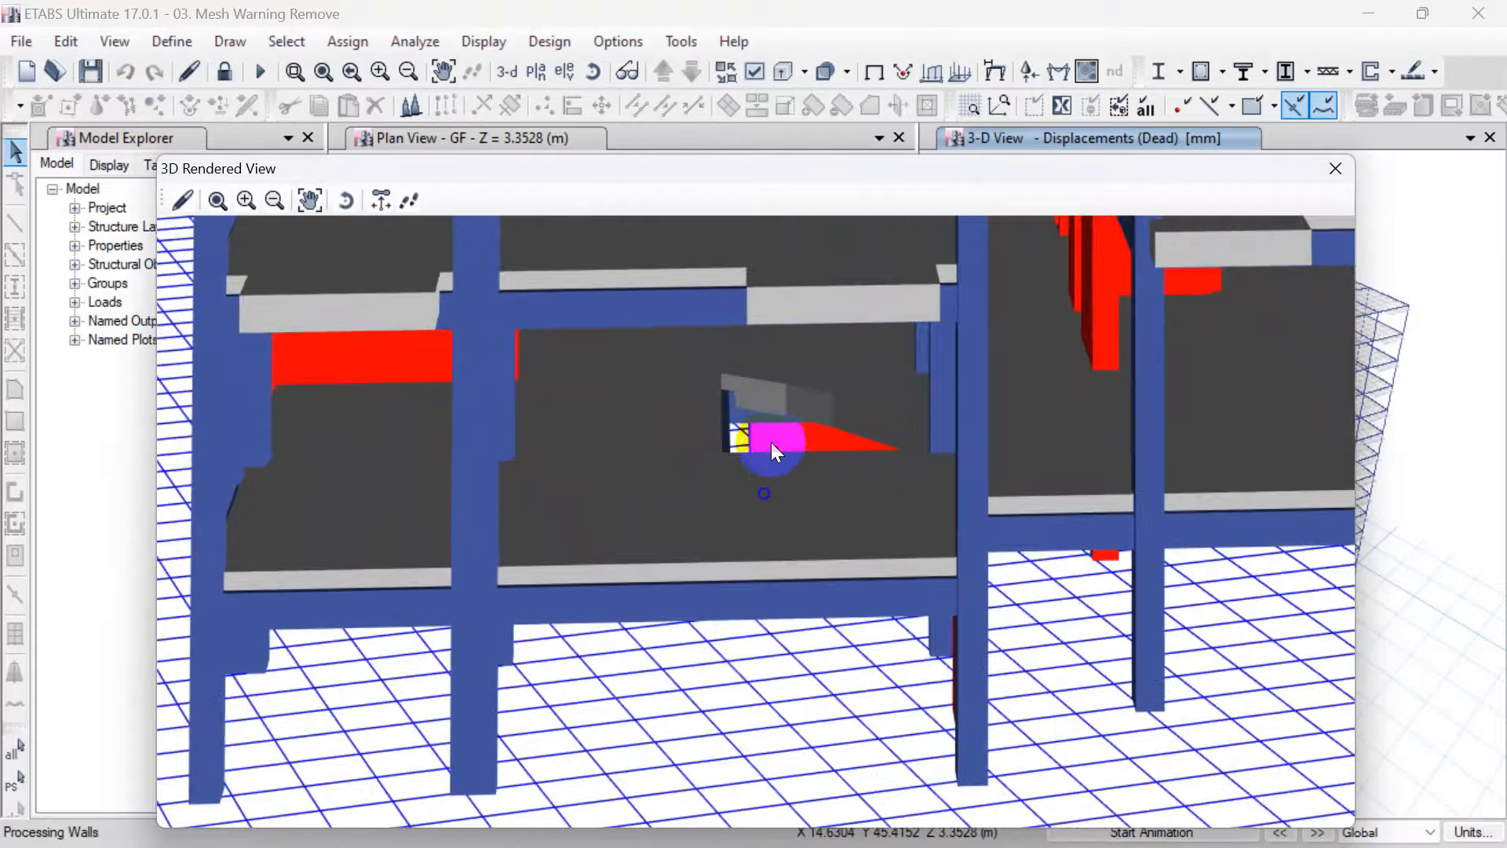
scroll(770, 441, "up", 3)
left_click_drag(909, 375, 861, 399)
left_click_drag(860, 514, 602, 553)
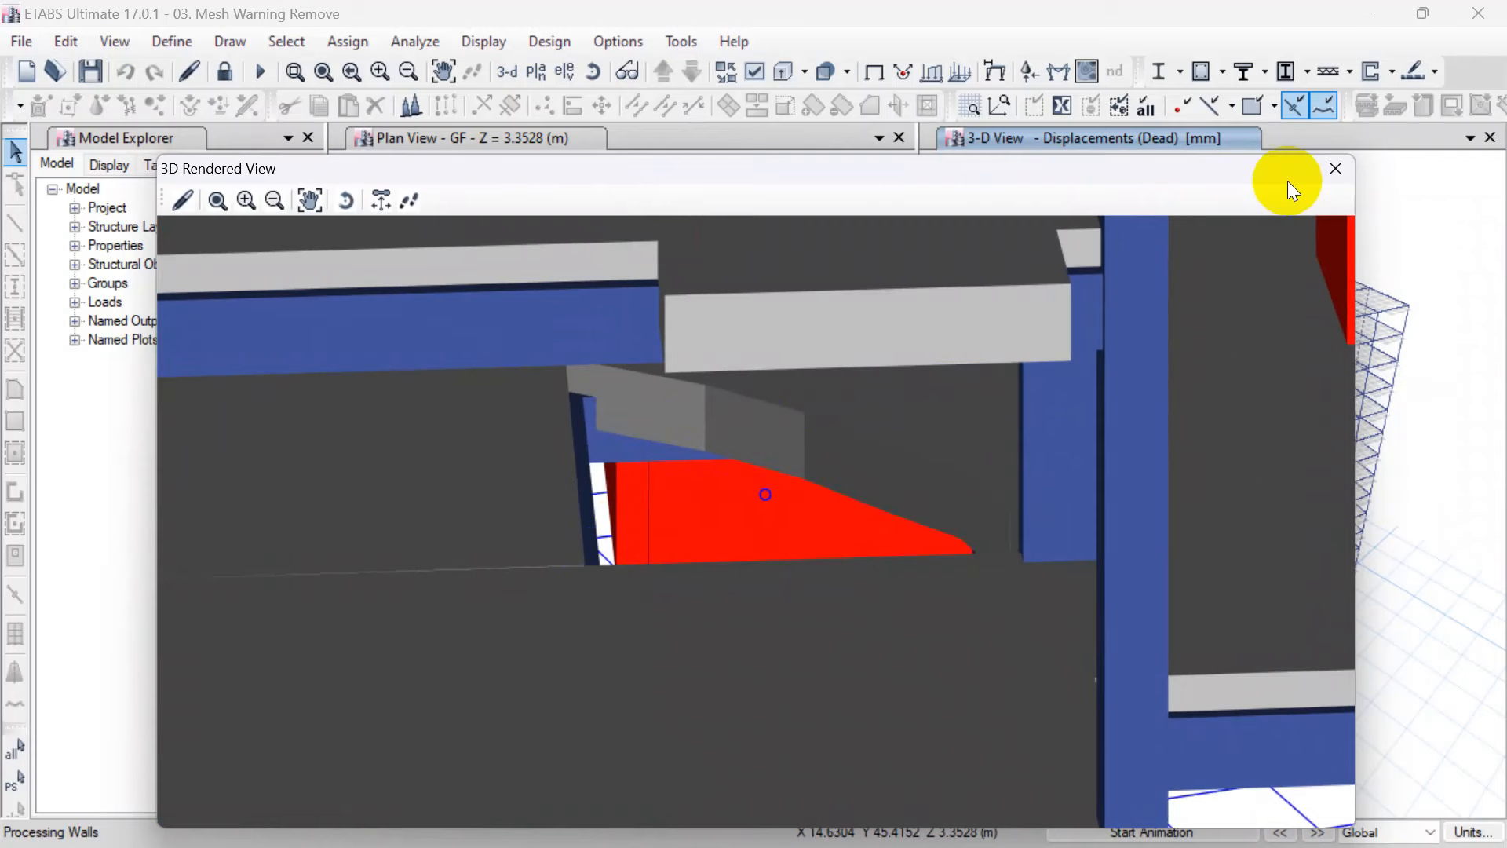
left_click(1321, 177)
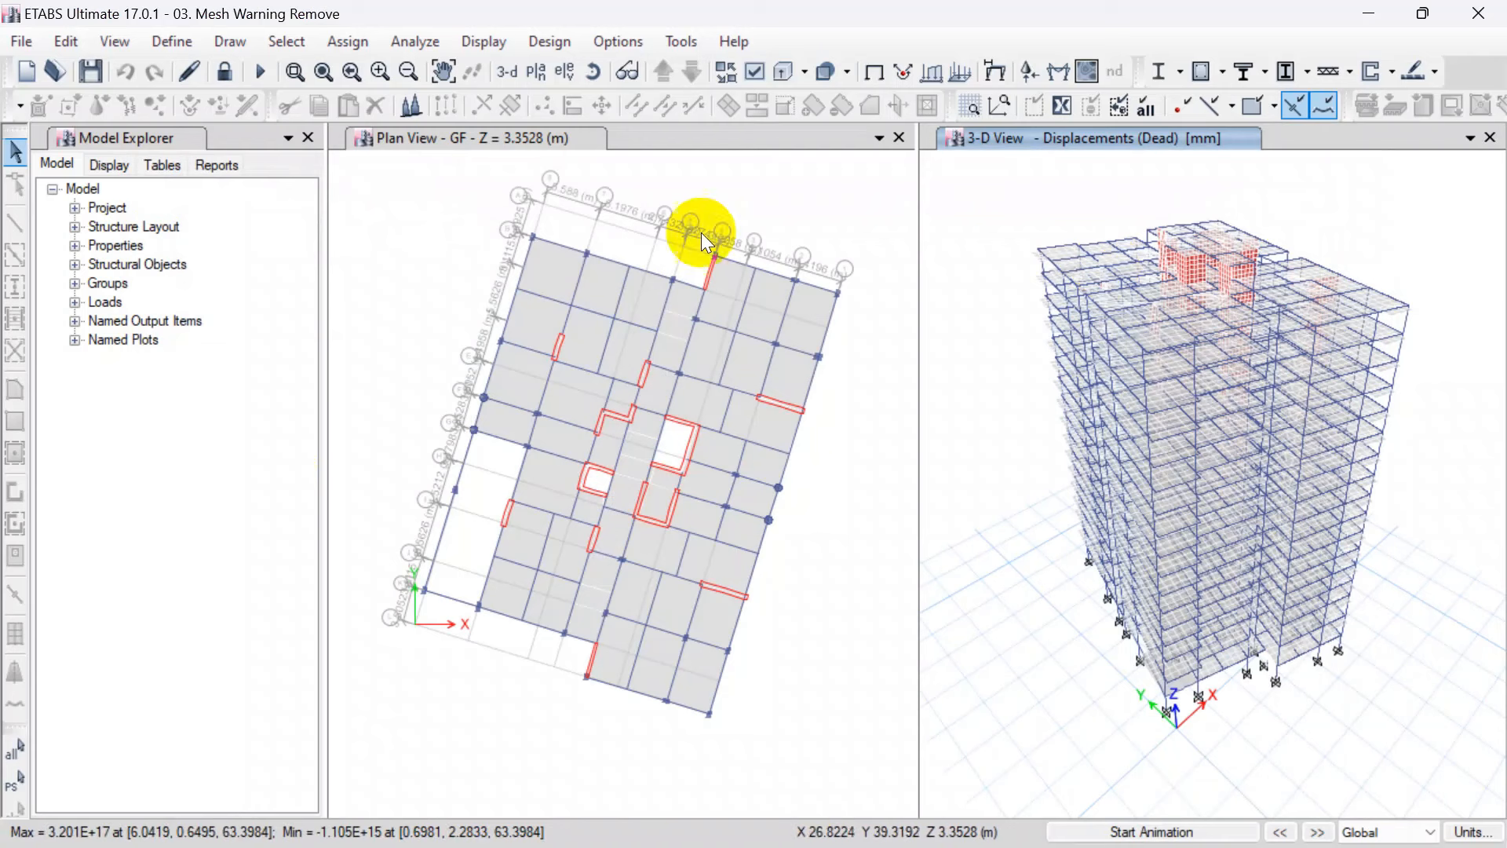
Step: Step the plan window up story by story from GF to the Roof
left_click(521, 140)
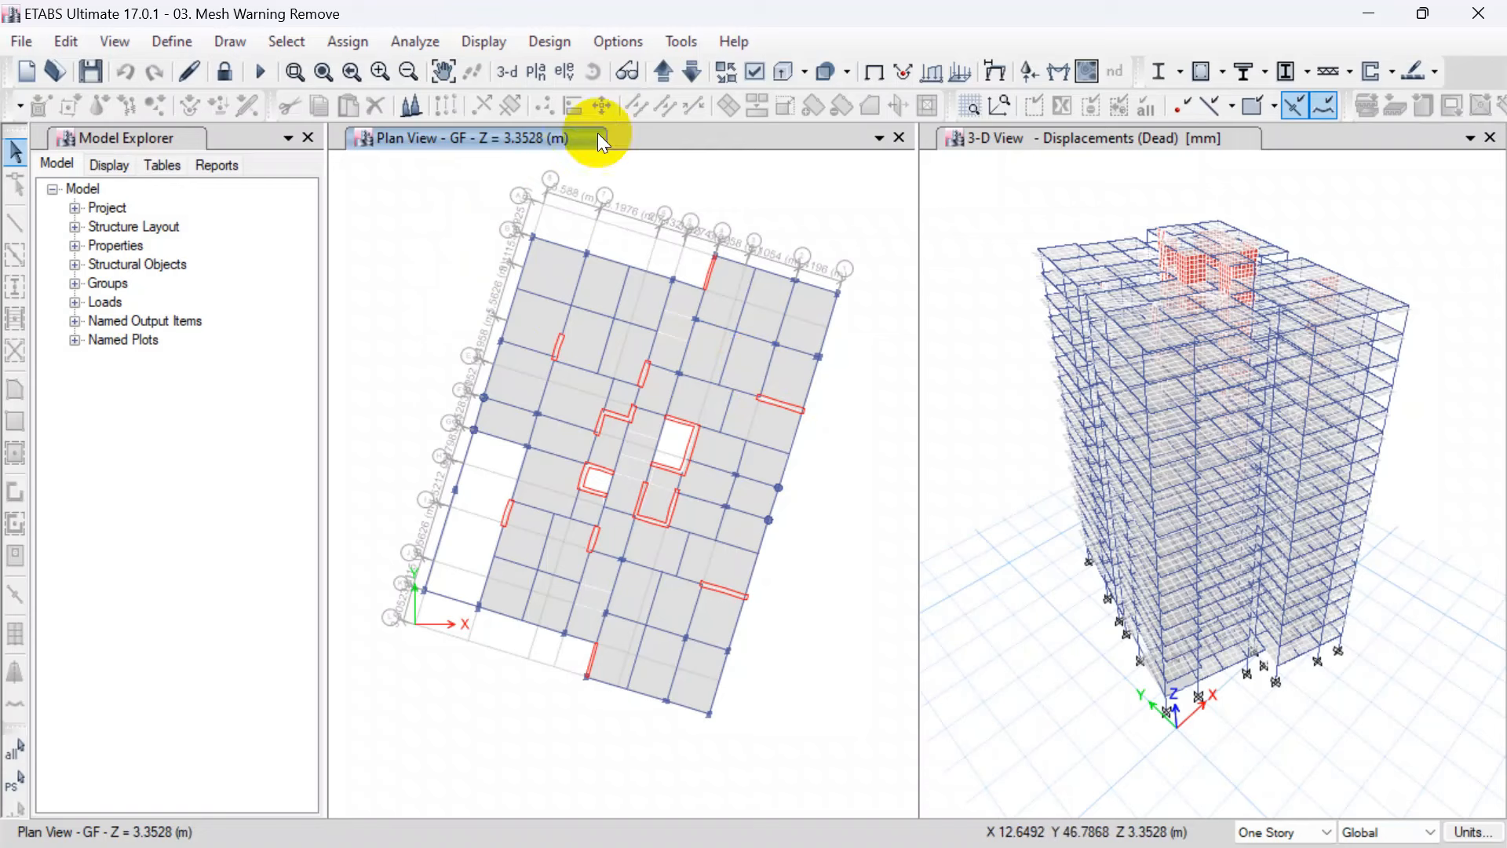
left_click(671, 69)
left_click(672, 69)
left_click(672, 69)
left_click(672, 69)
left_click(671, 69)
left_click(672, 69)
left_click(672, 69)
left_click(672, 69)
left_click(672, 69)
left_click(672, 70)
left_click(672, 69)
left_click(672, 69)
left_click(671, 69)
left_click(671, 70)
left_click(671, 69)
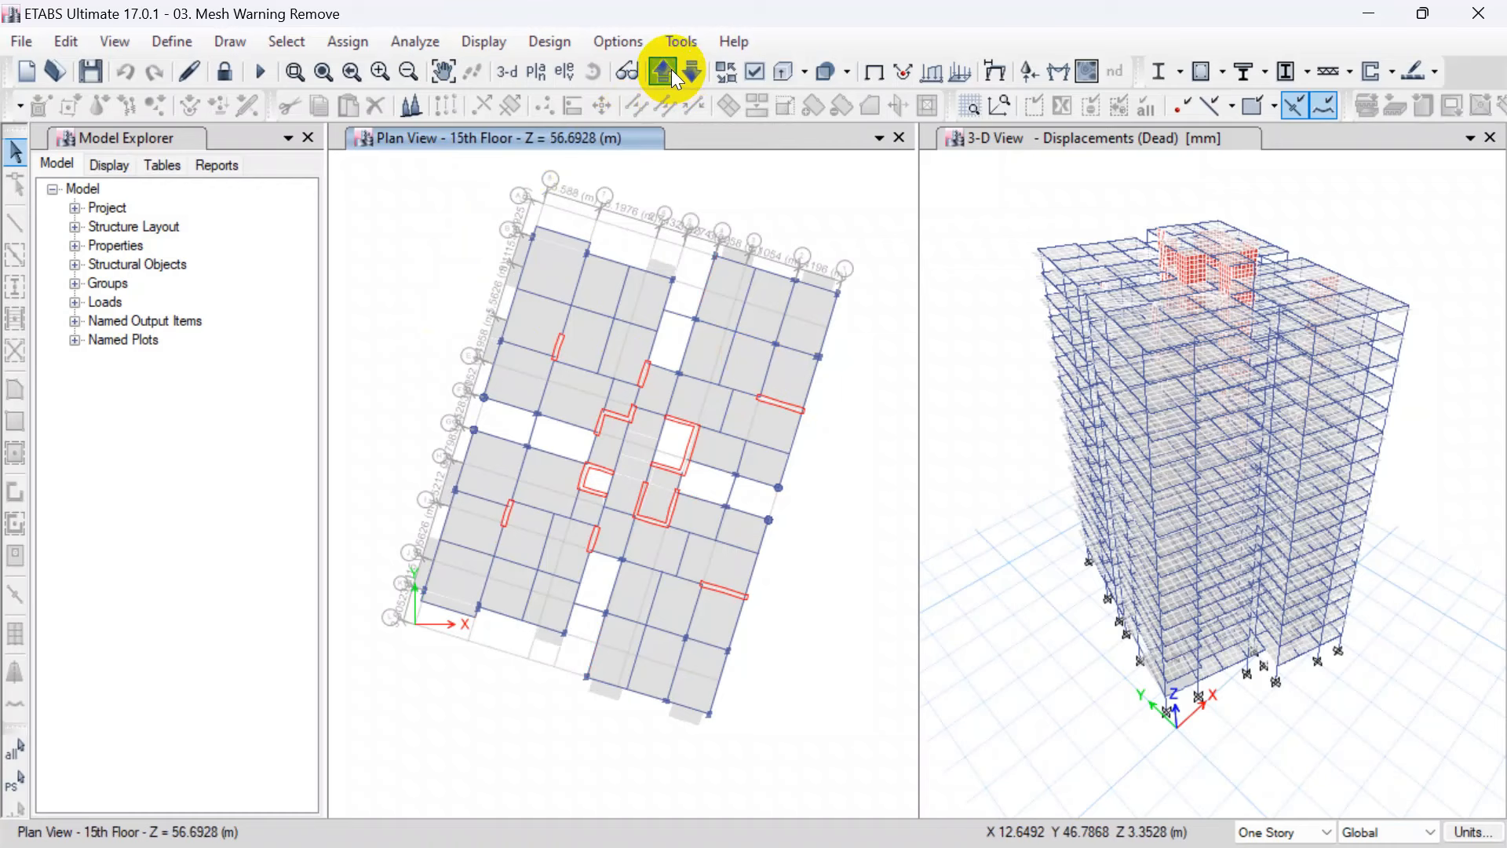
left_click(671, 69)
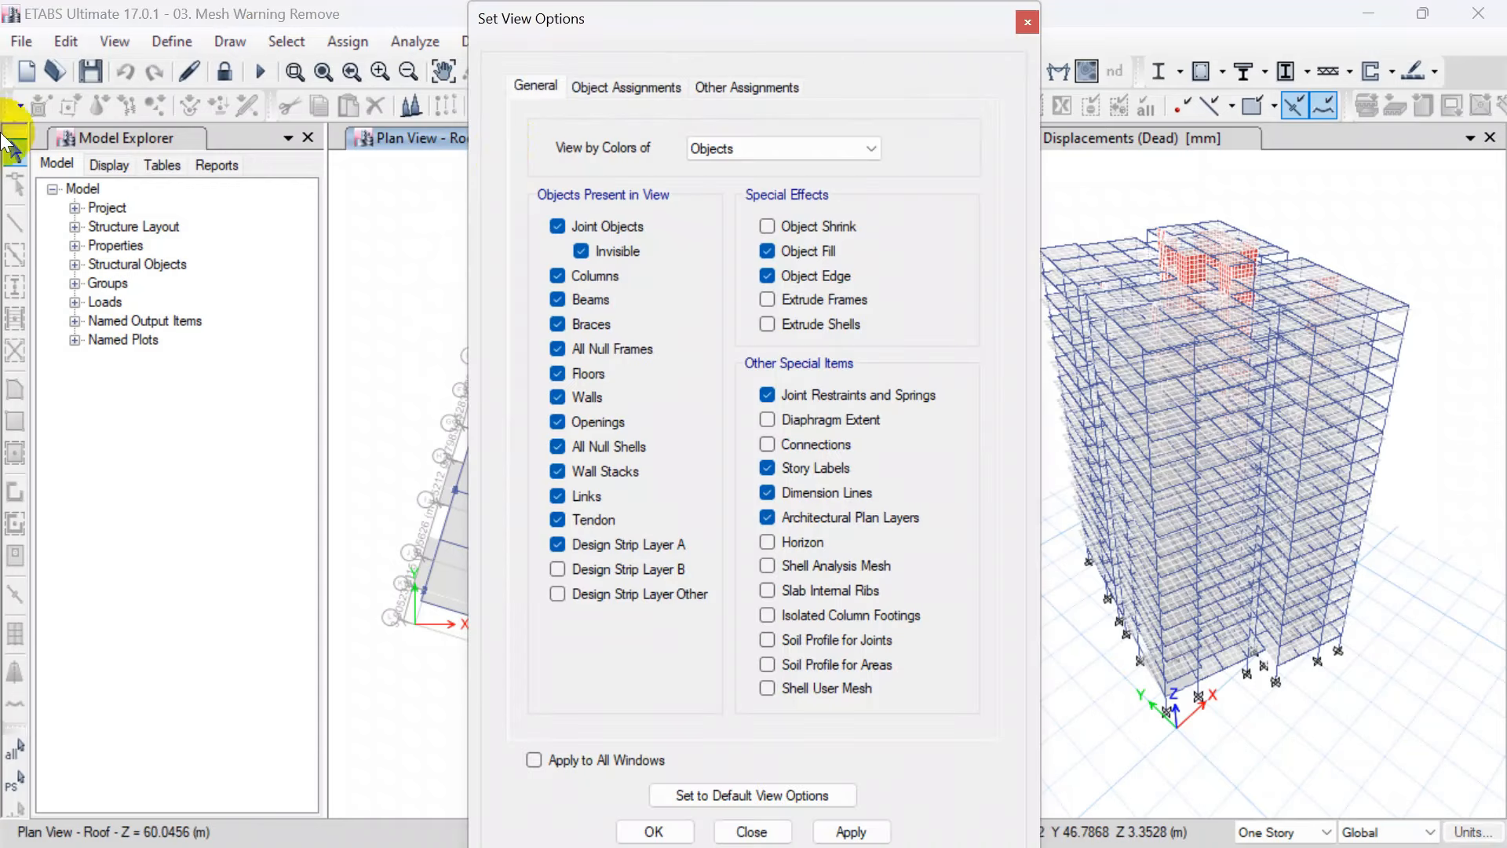
Step: Turn on the shell assignment labels in the Roof plan view
left_click(751, 76)
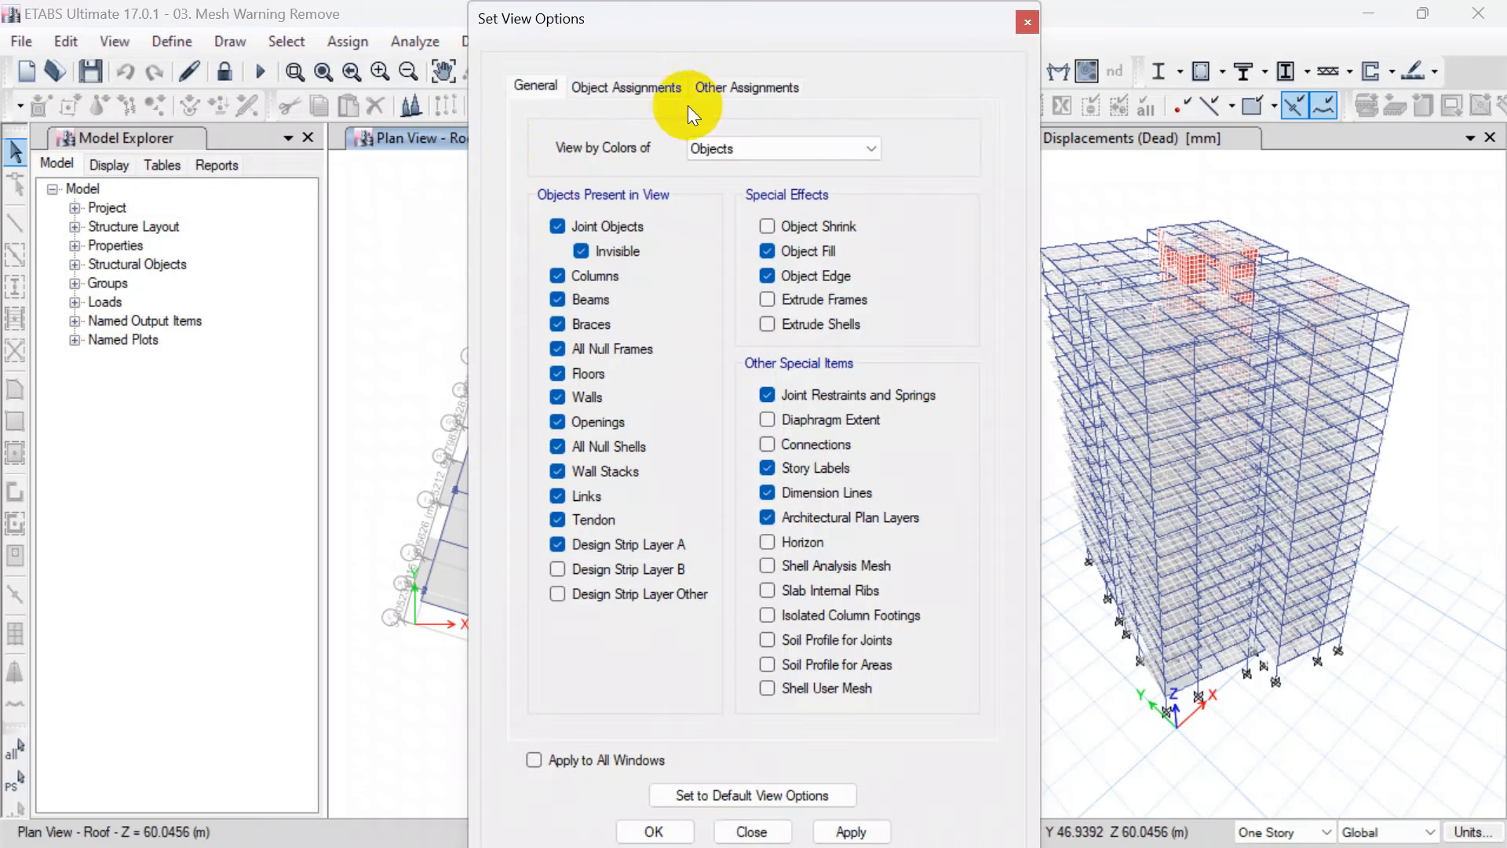
left_click(586, 89)
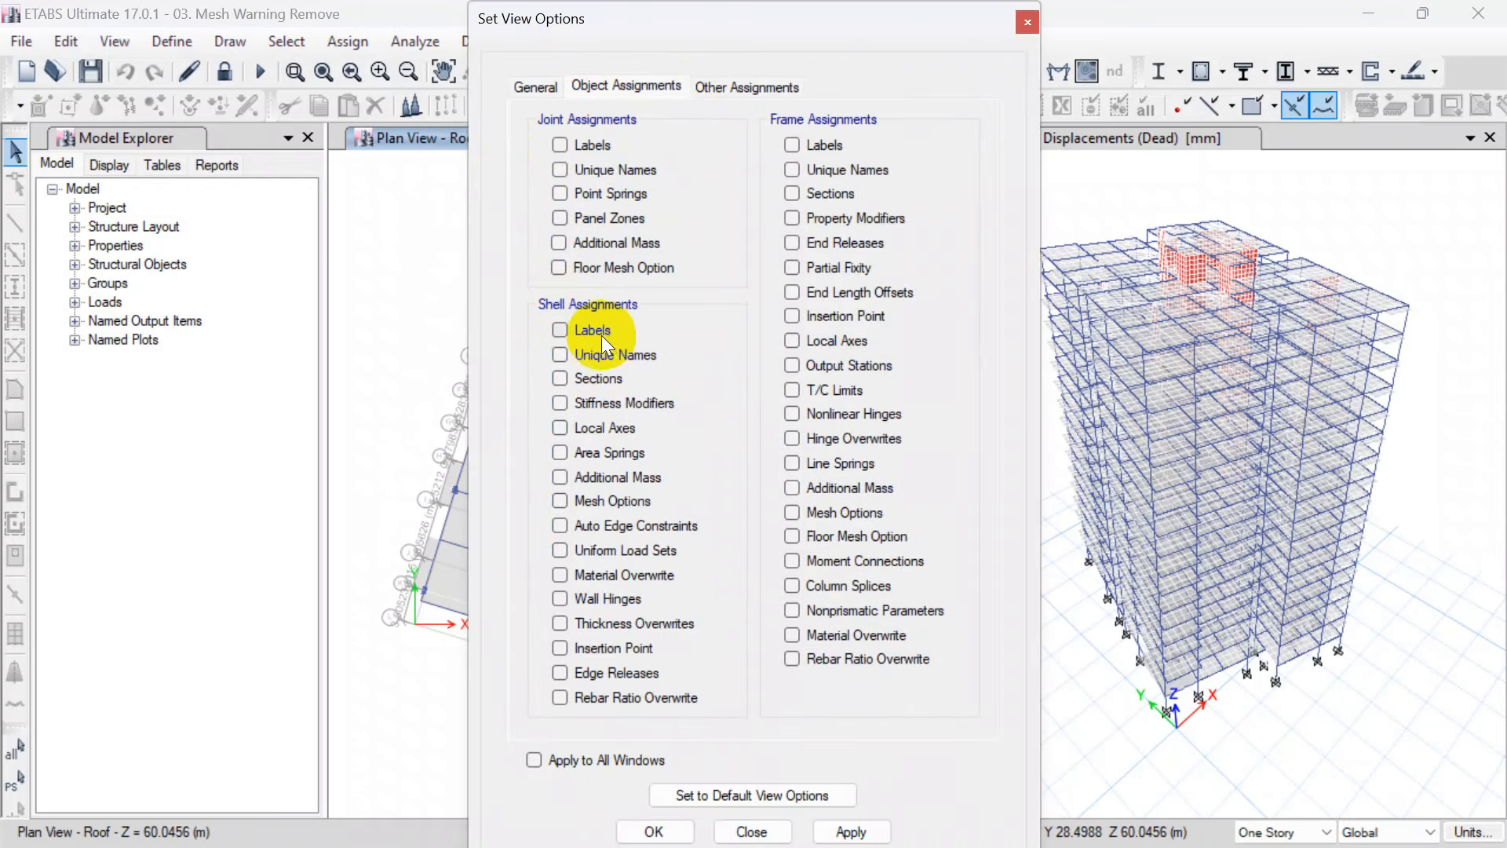
left_click(850, 828)
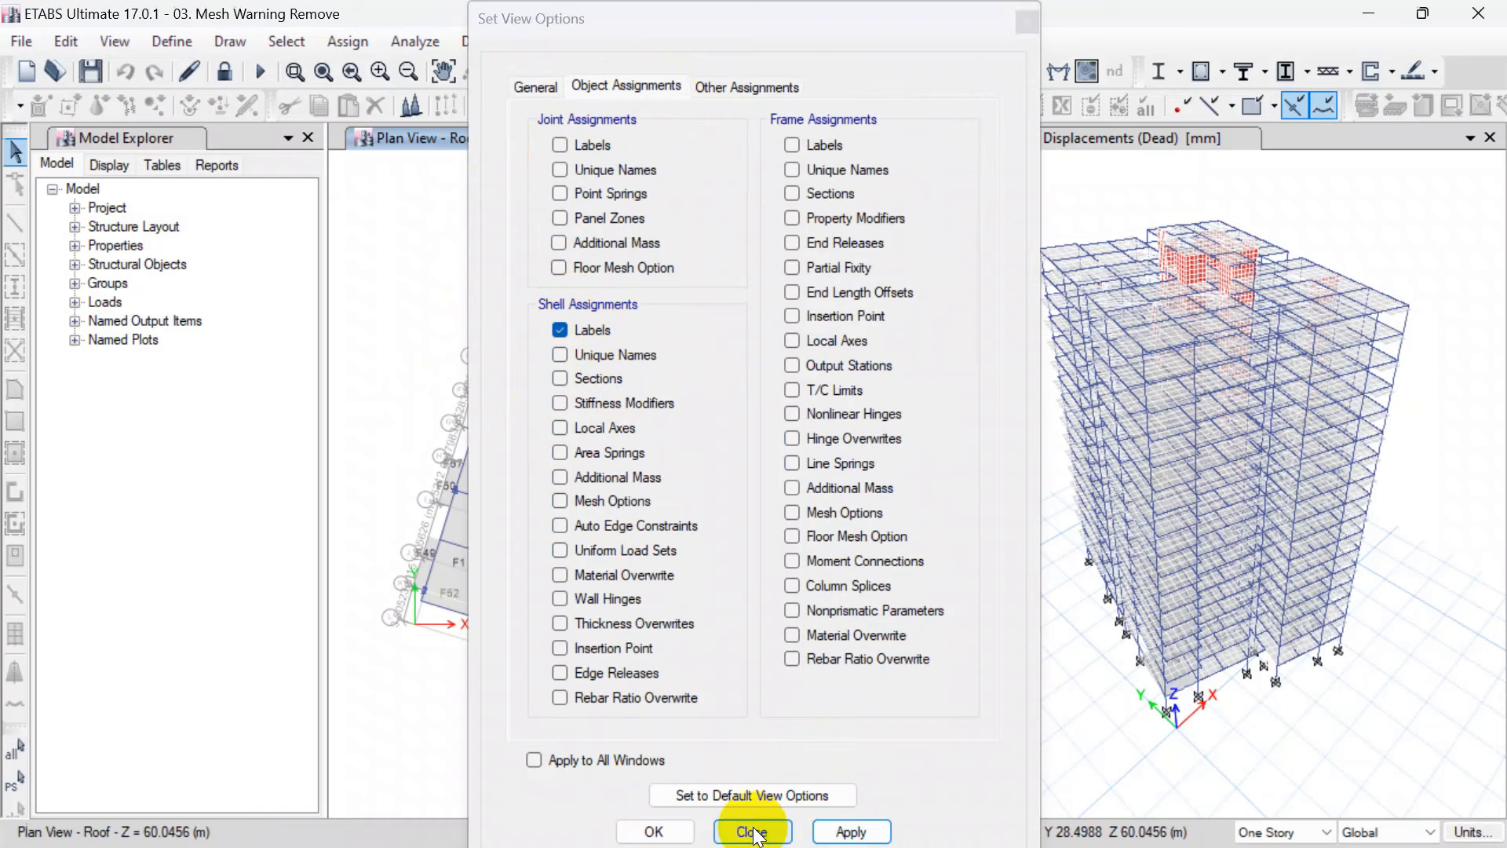
left_click(754, 830)
Step: Examine the beam intersection and slab edges between areas F36 and F12 on the Roof plan for gaps
scroll(736, 348, "up", 5)
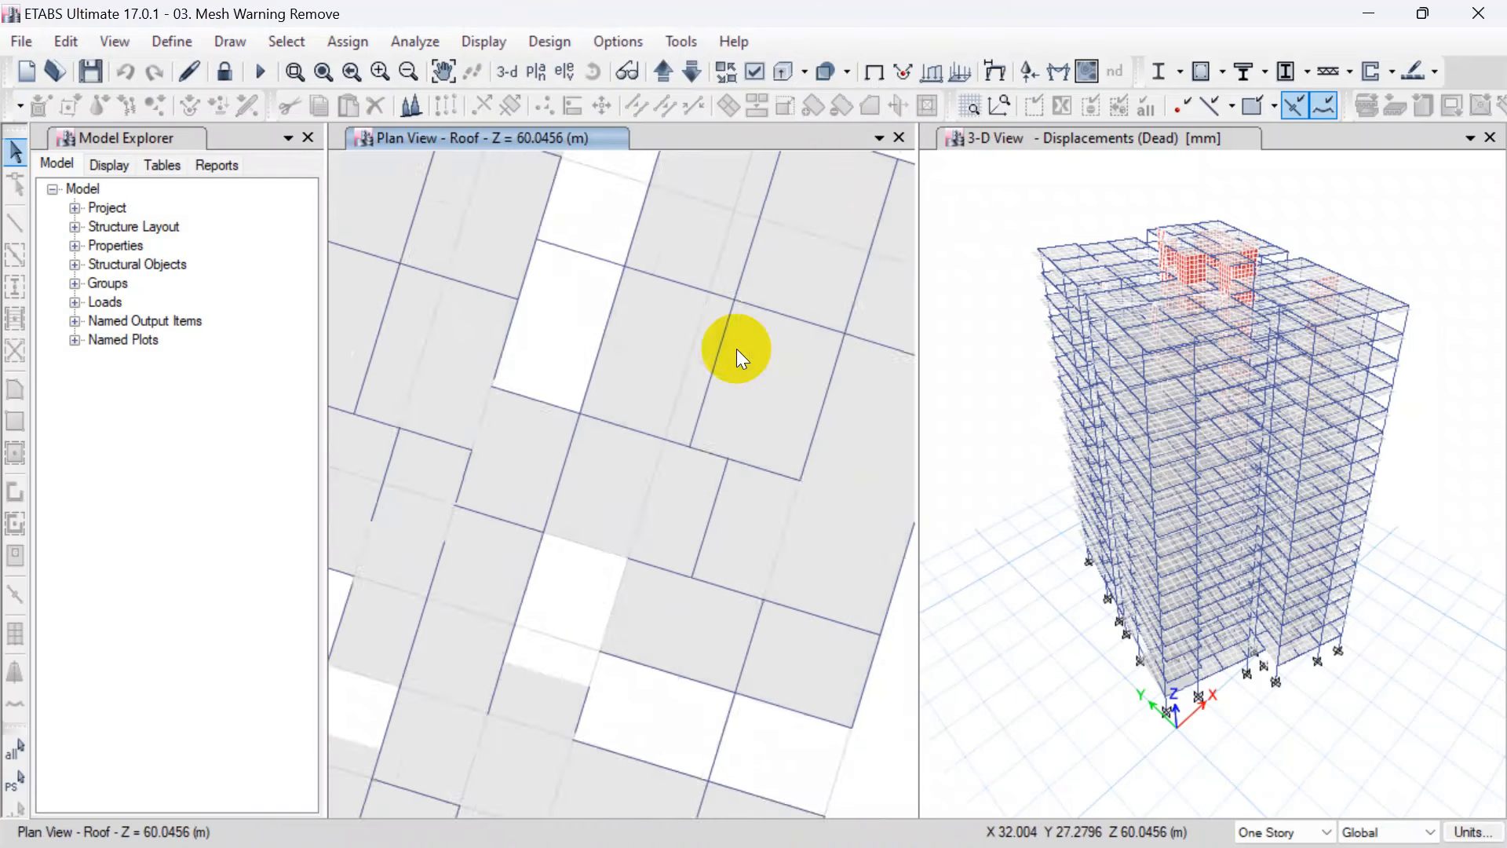
middle_click_drag(602, 395, 699, 366)
scroll(699, 366, "down", 2)
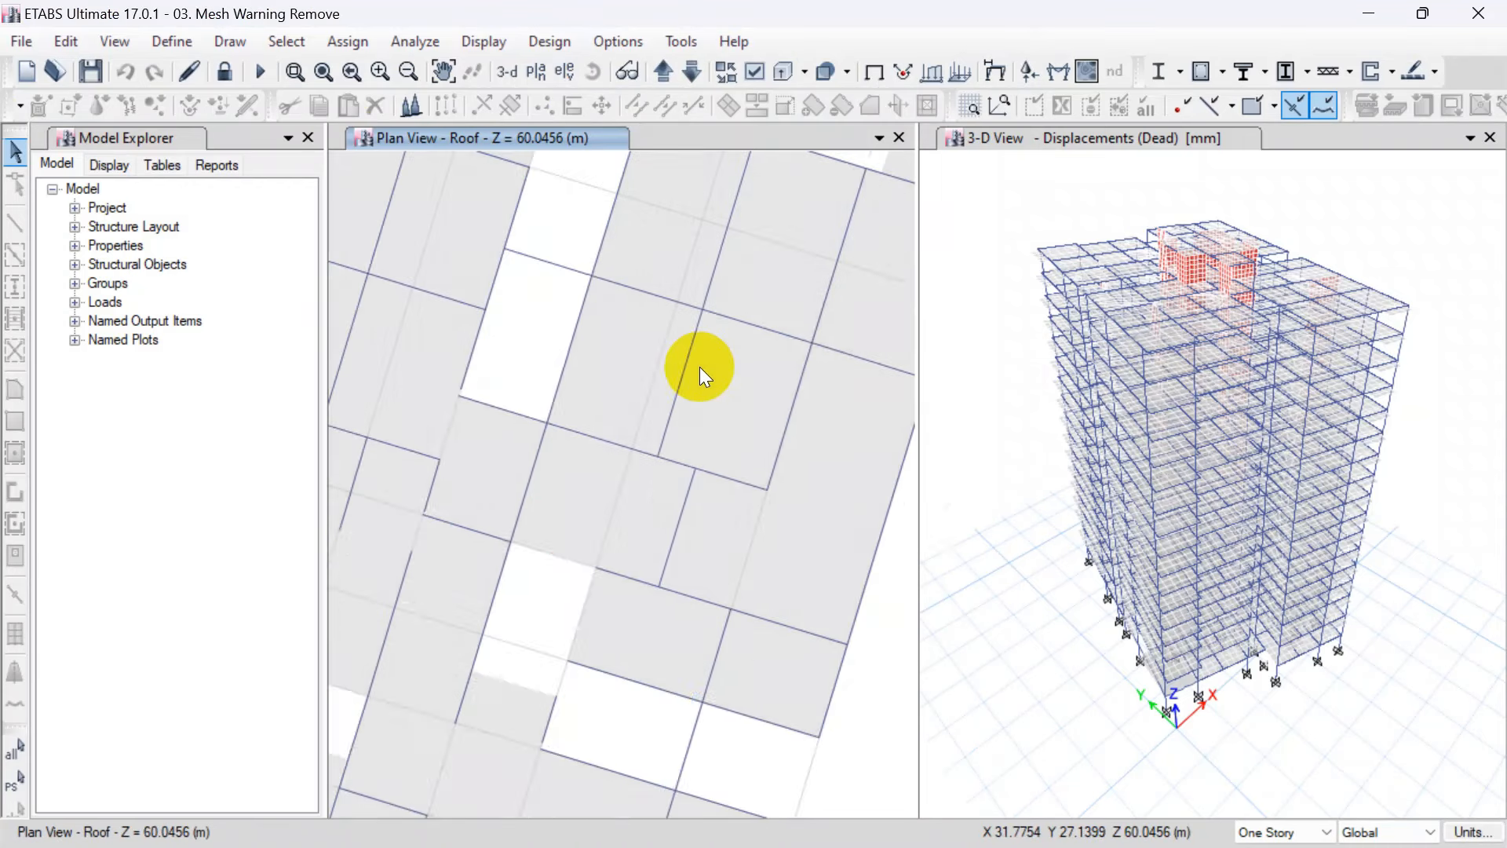
scroll(612, 292, "up", 3)
scroll(659, 291, "down", 2)
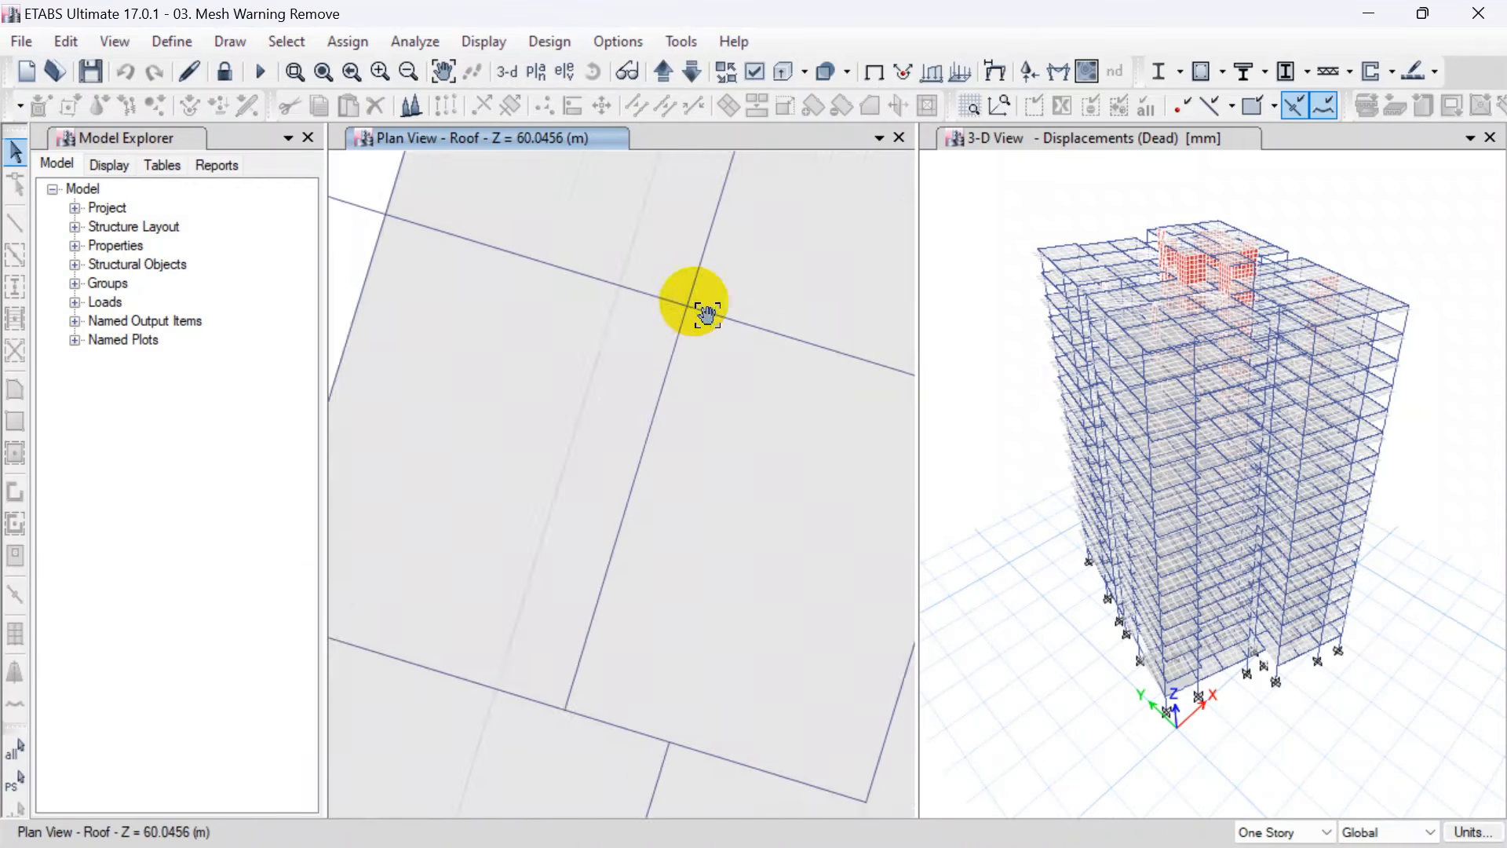
scroll(542, 289, "up", 2)
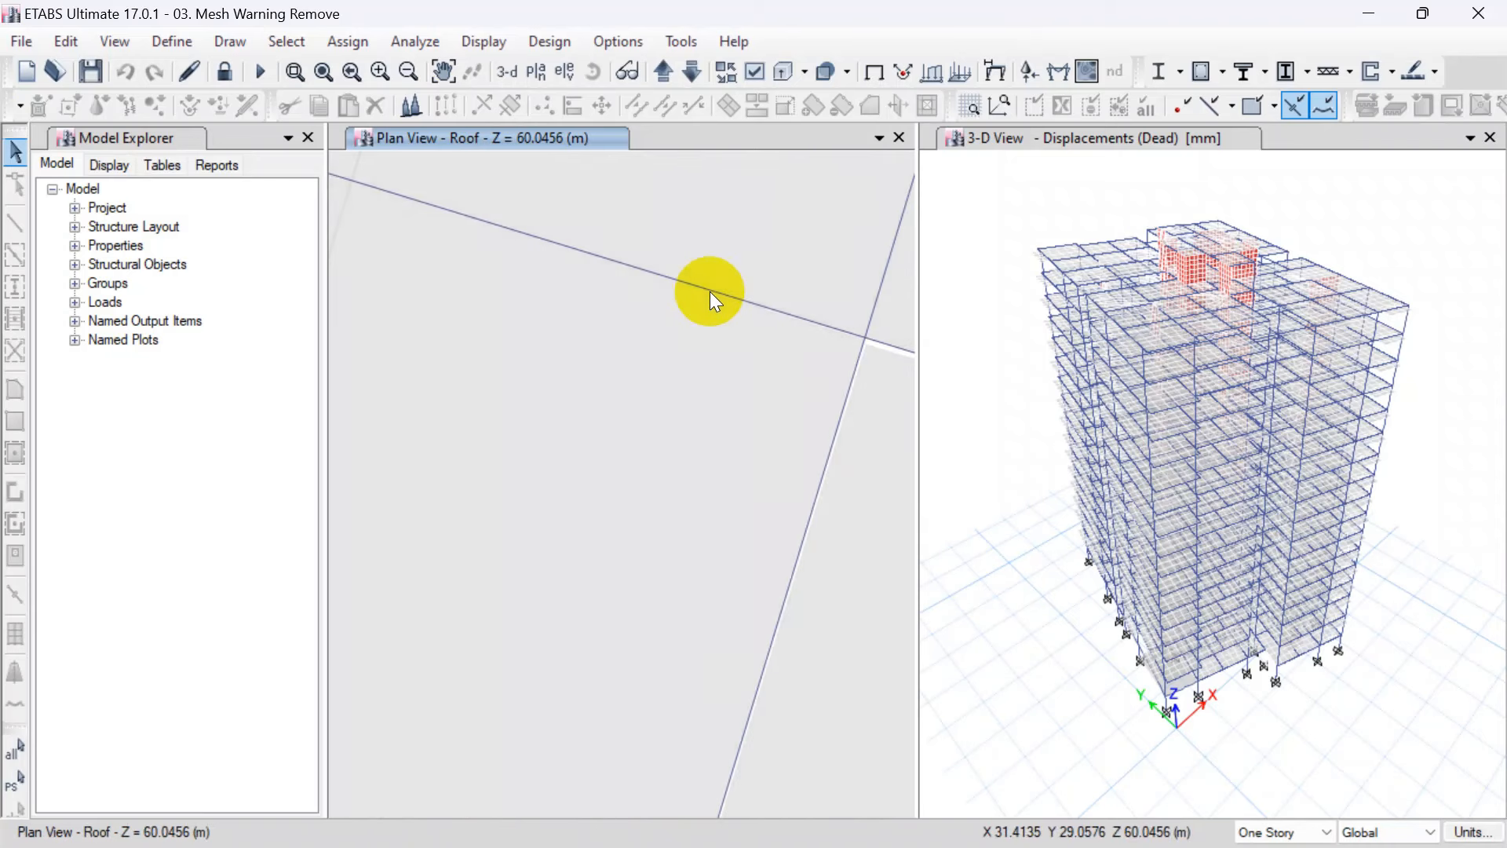
middle_click_drag(810, 372, 536, 320)
middle_click_drag(648, 280, 584, 267)
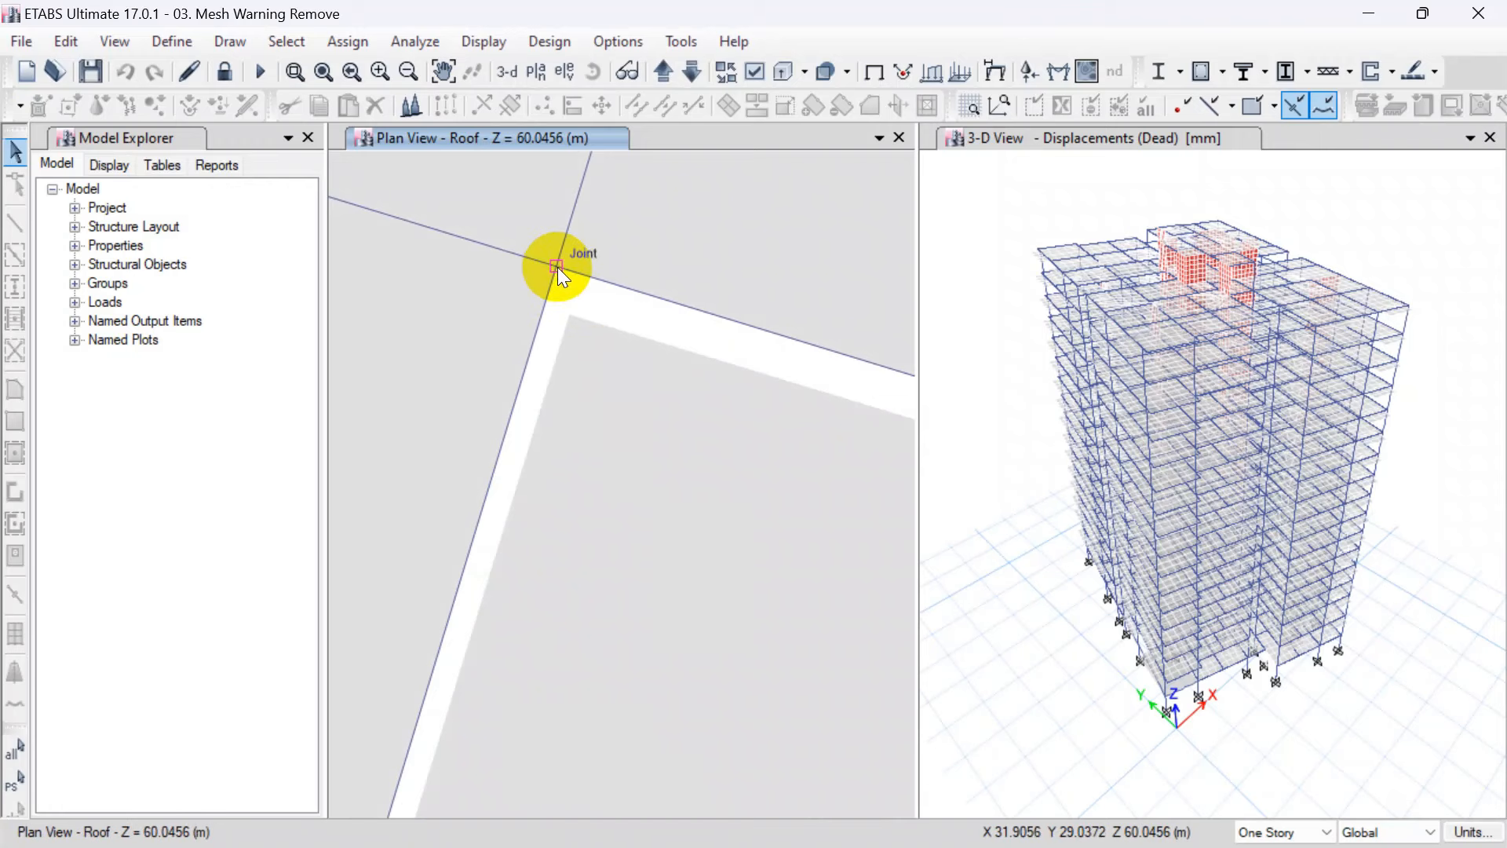
scroll(540, 254, "down", 3)
middle_click_drag(645, 416, 717, 404)
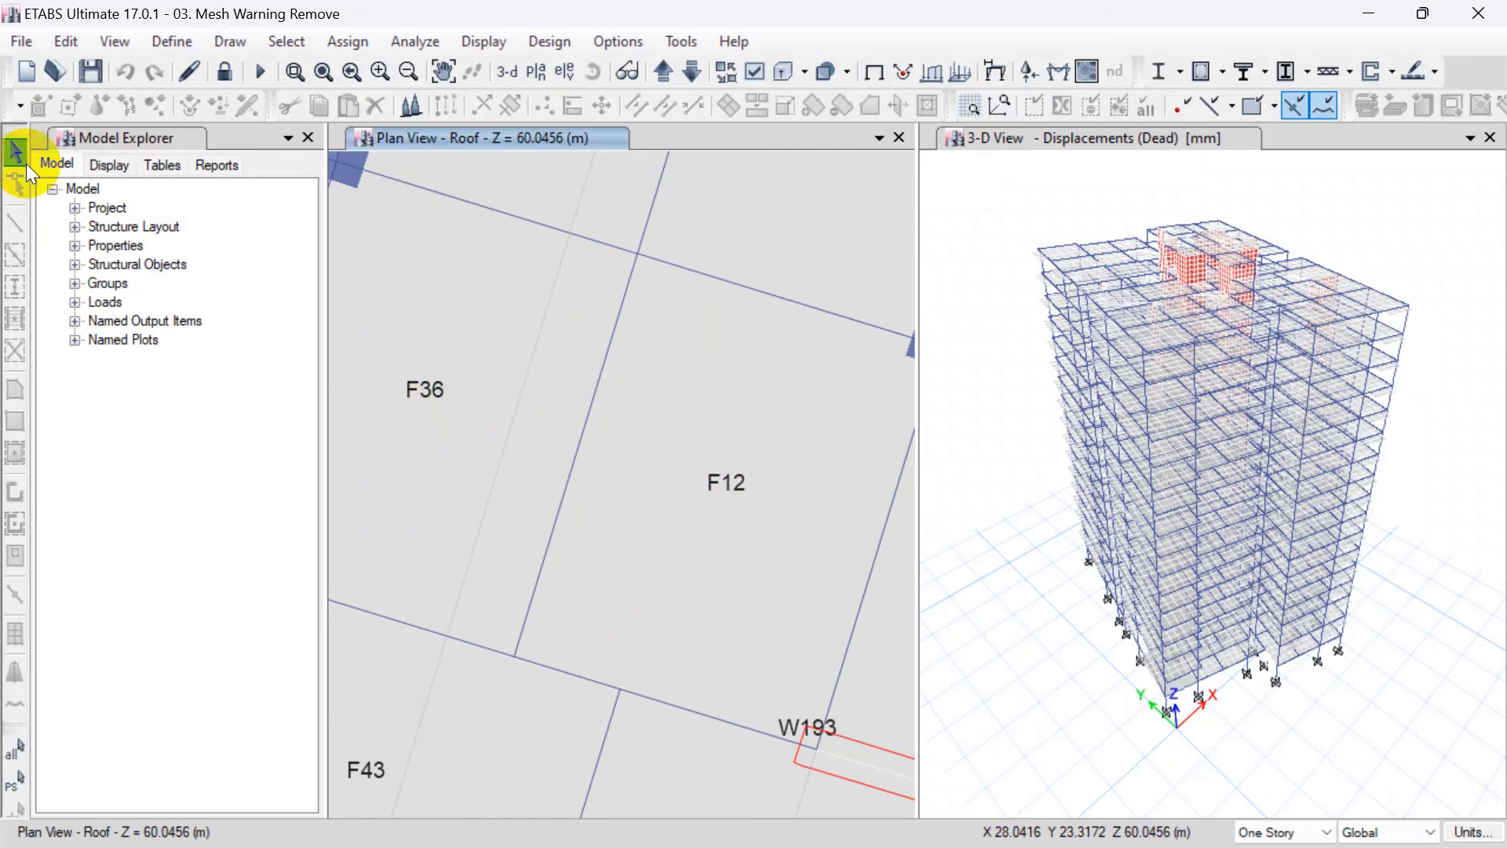
scroll(639, 276, "up", 5)
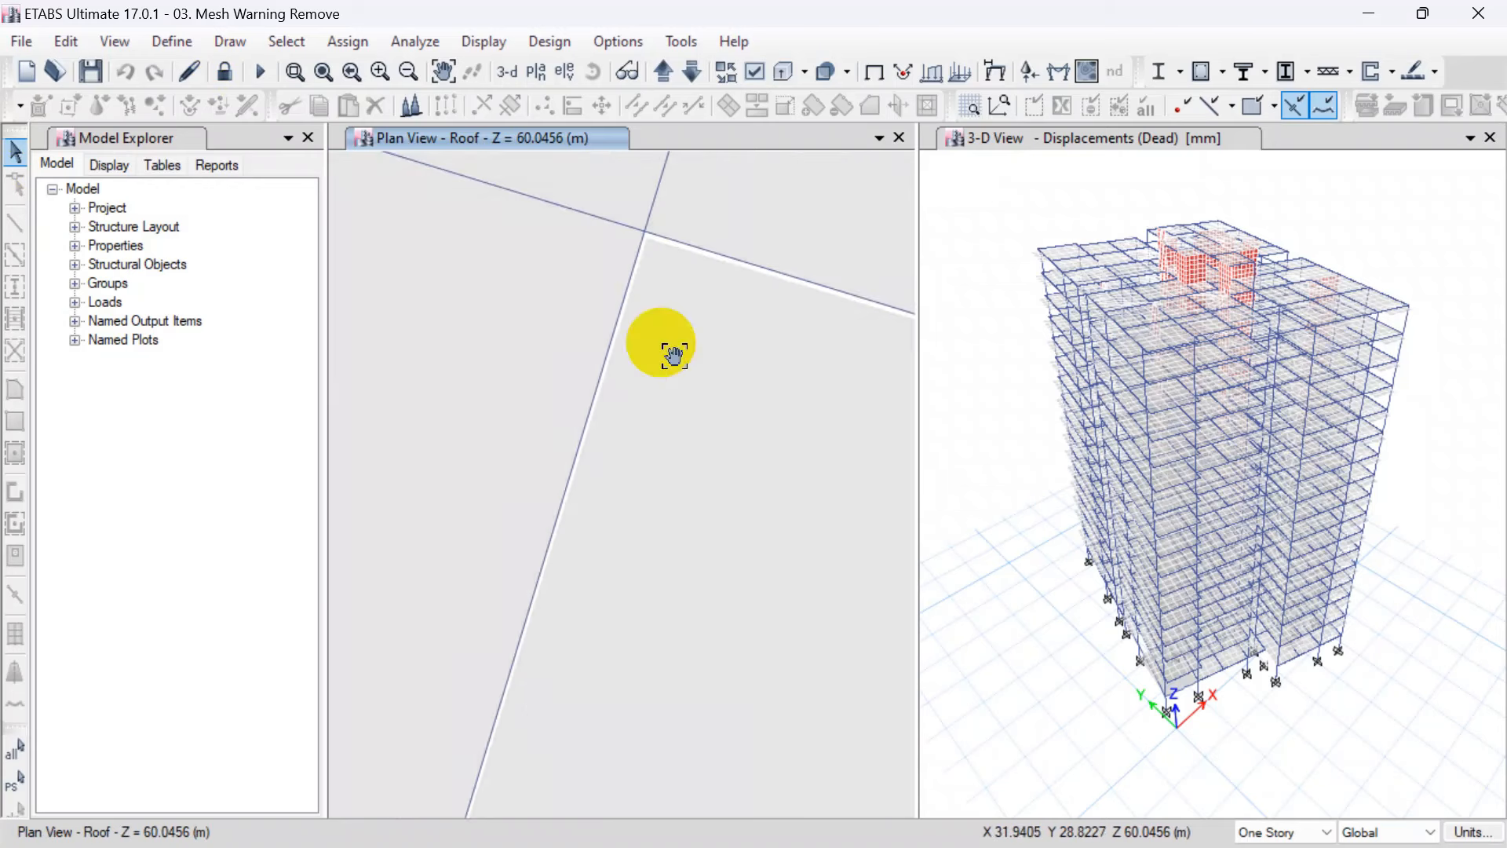
scroll(649, 314, "down", 8)
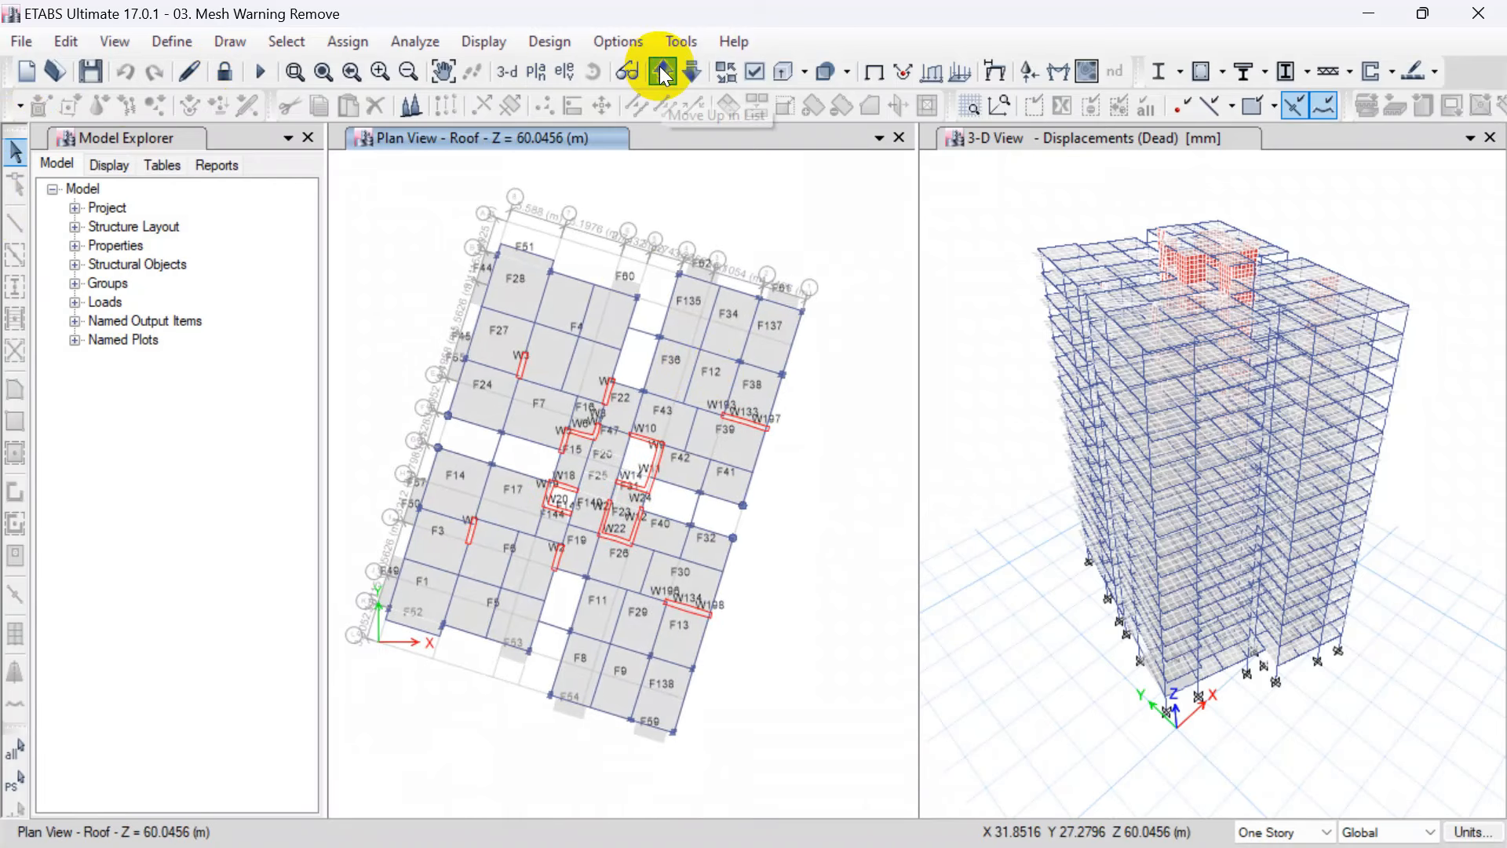
Step: Switch the labelled plan window from the Roof to the GF story
left_click(662, 71)
left_click(662, 71)
left_click(661, 72)
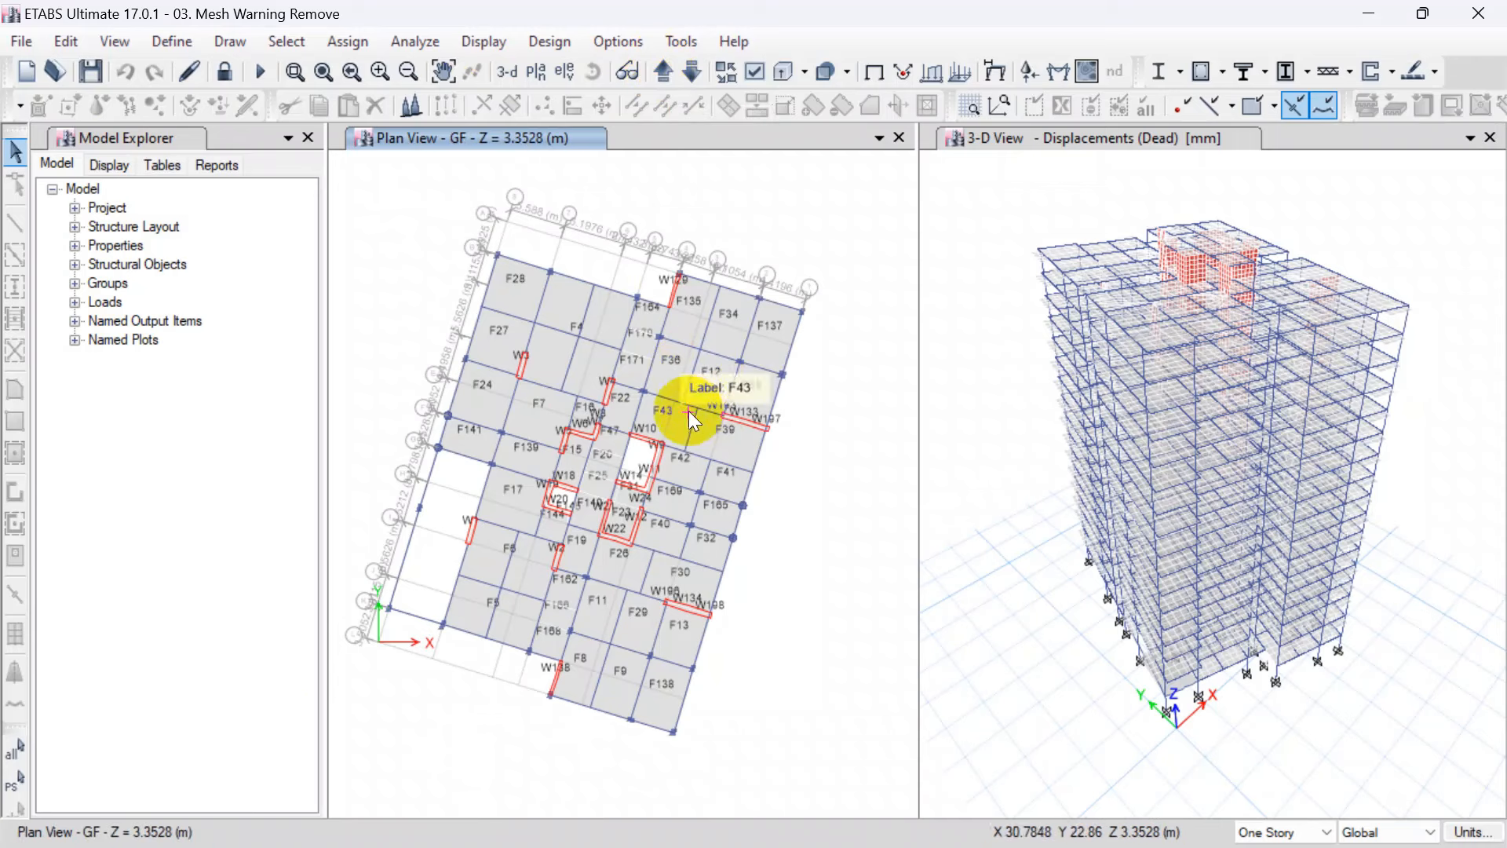
Step: Unlock the model, accepting deletion of the analysis results, and run Check Model to review its warnings
left_click(224, 72)
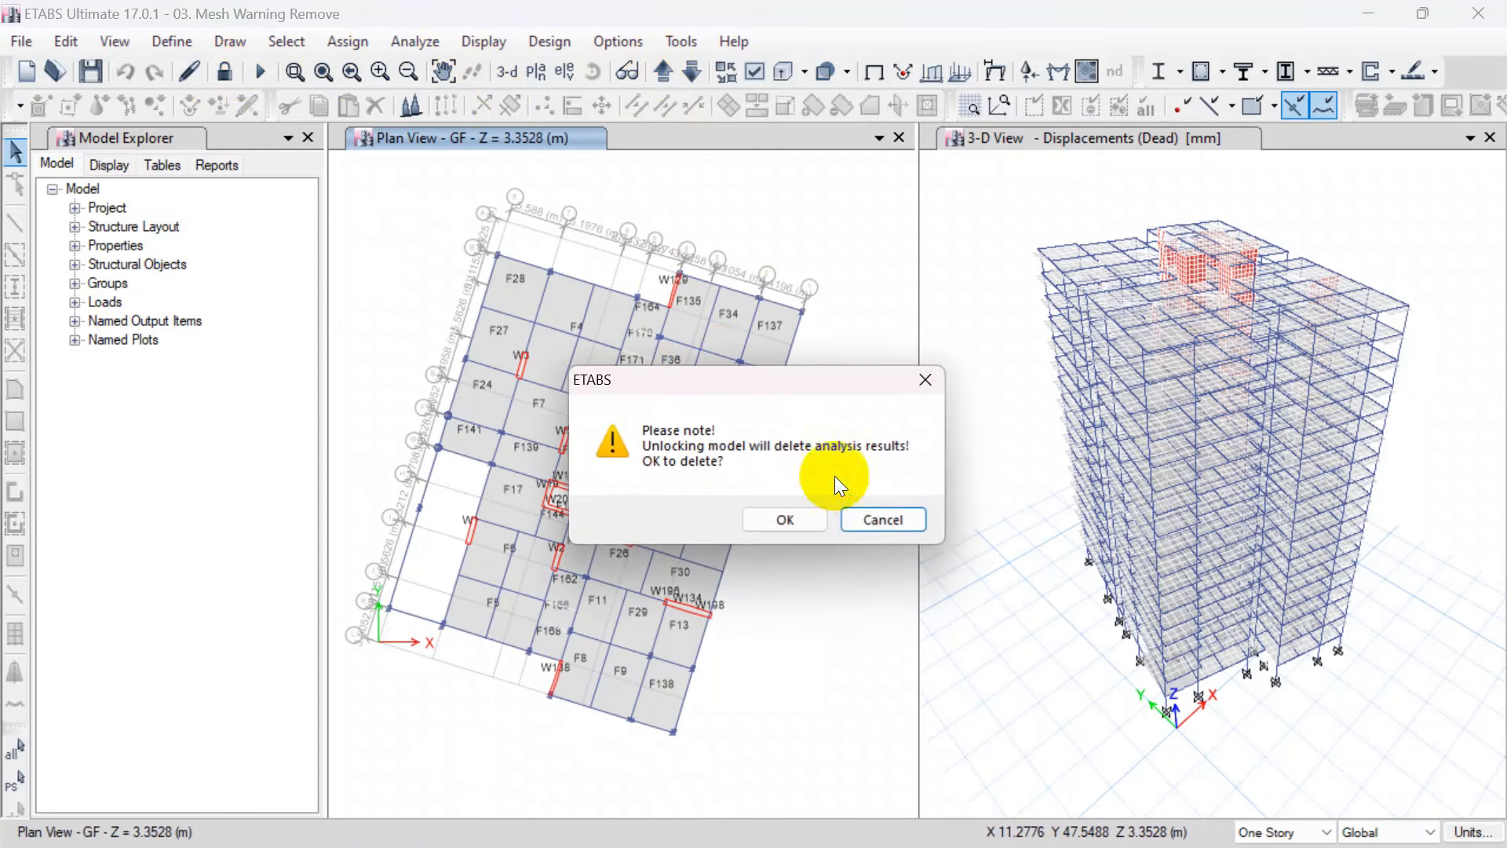
left_click(797, 518)
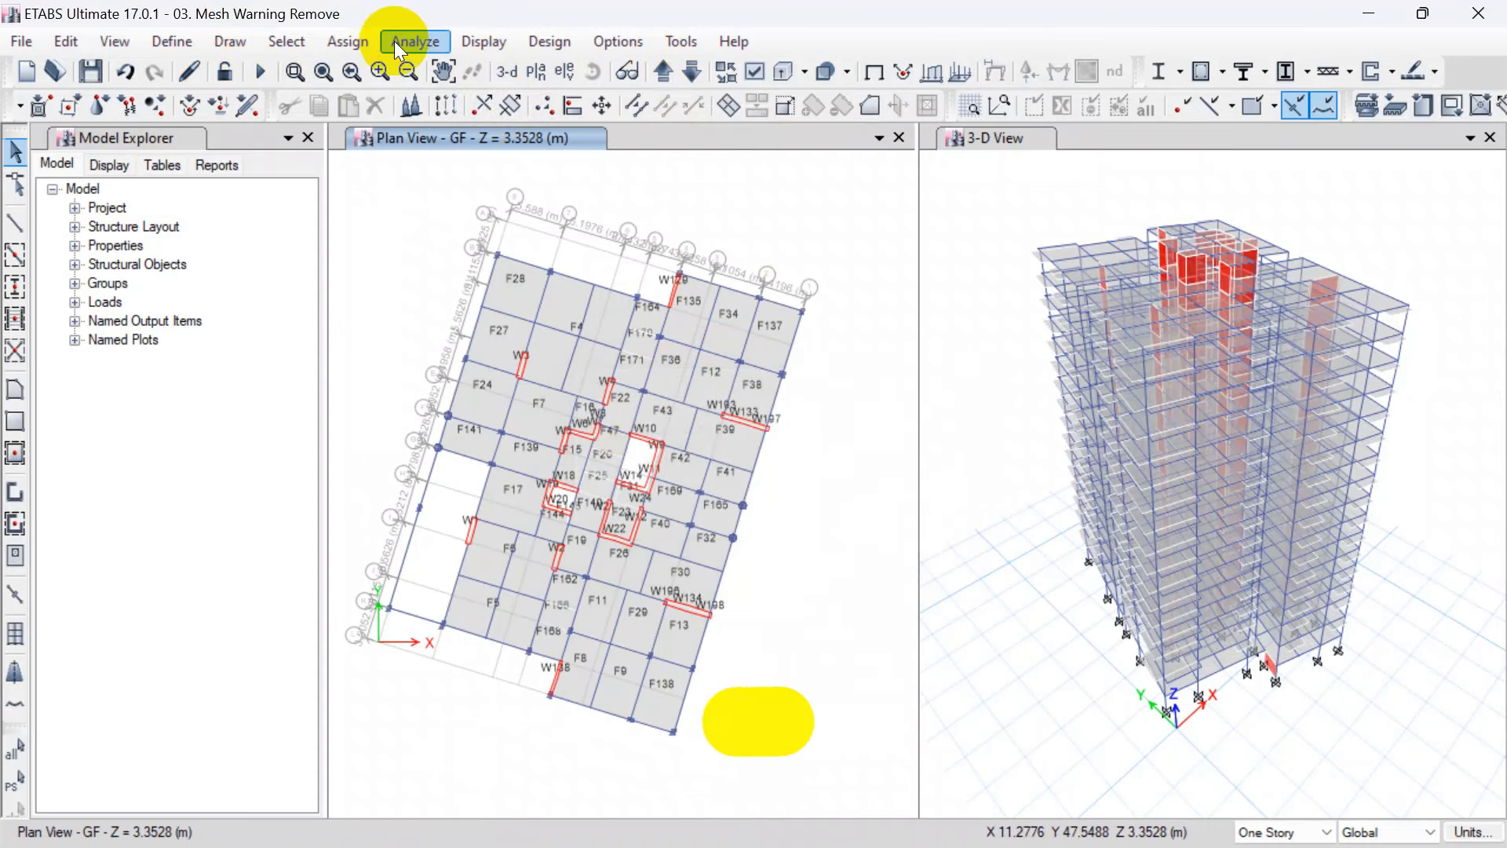
left_click(411, 41)
left_click(436, 70)
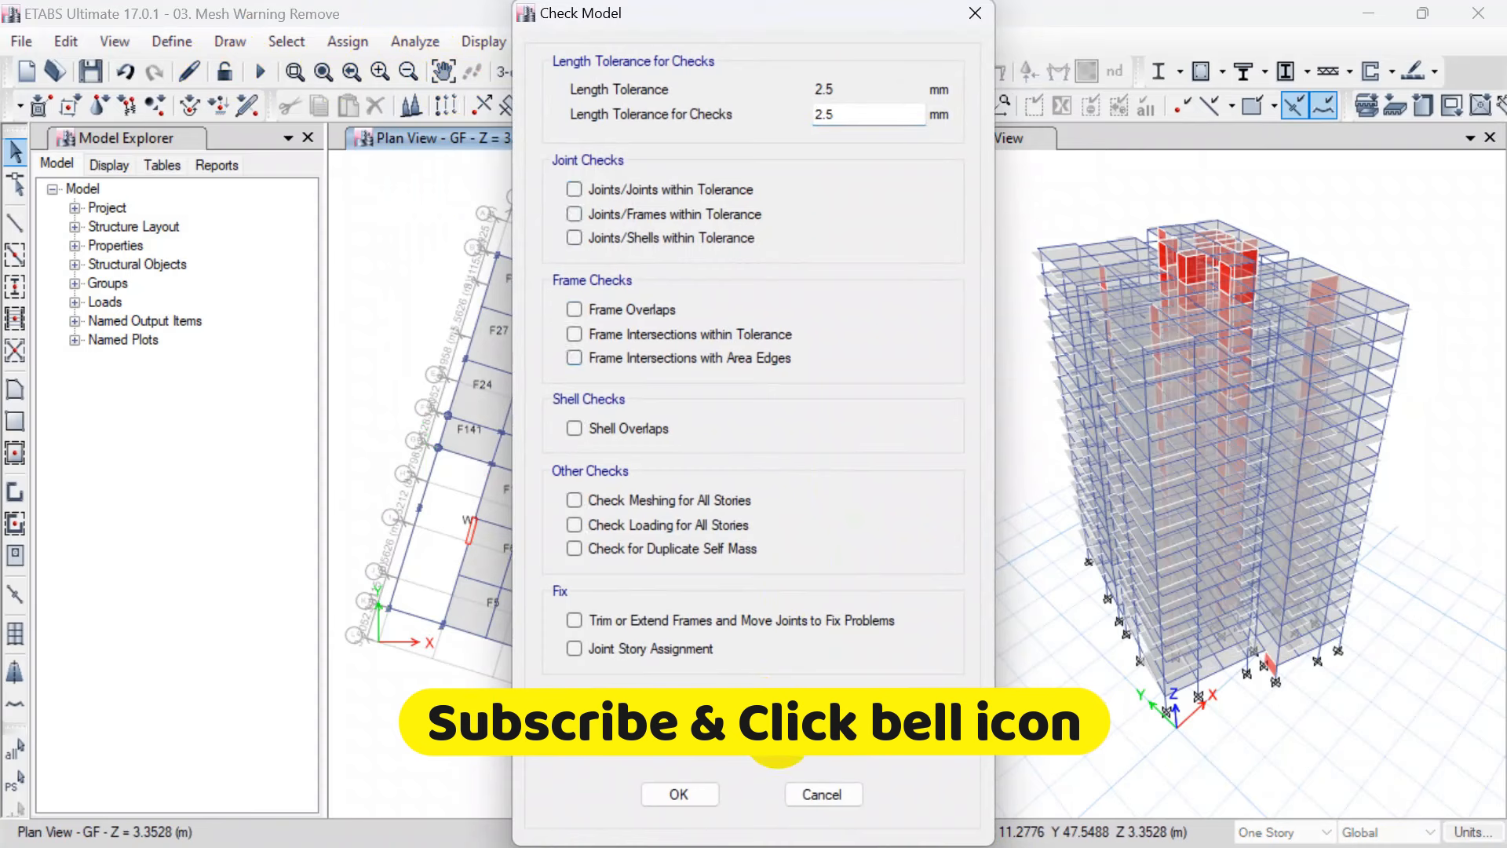
left_click(678, 794)
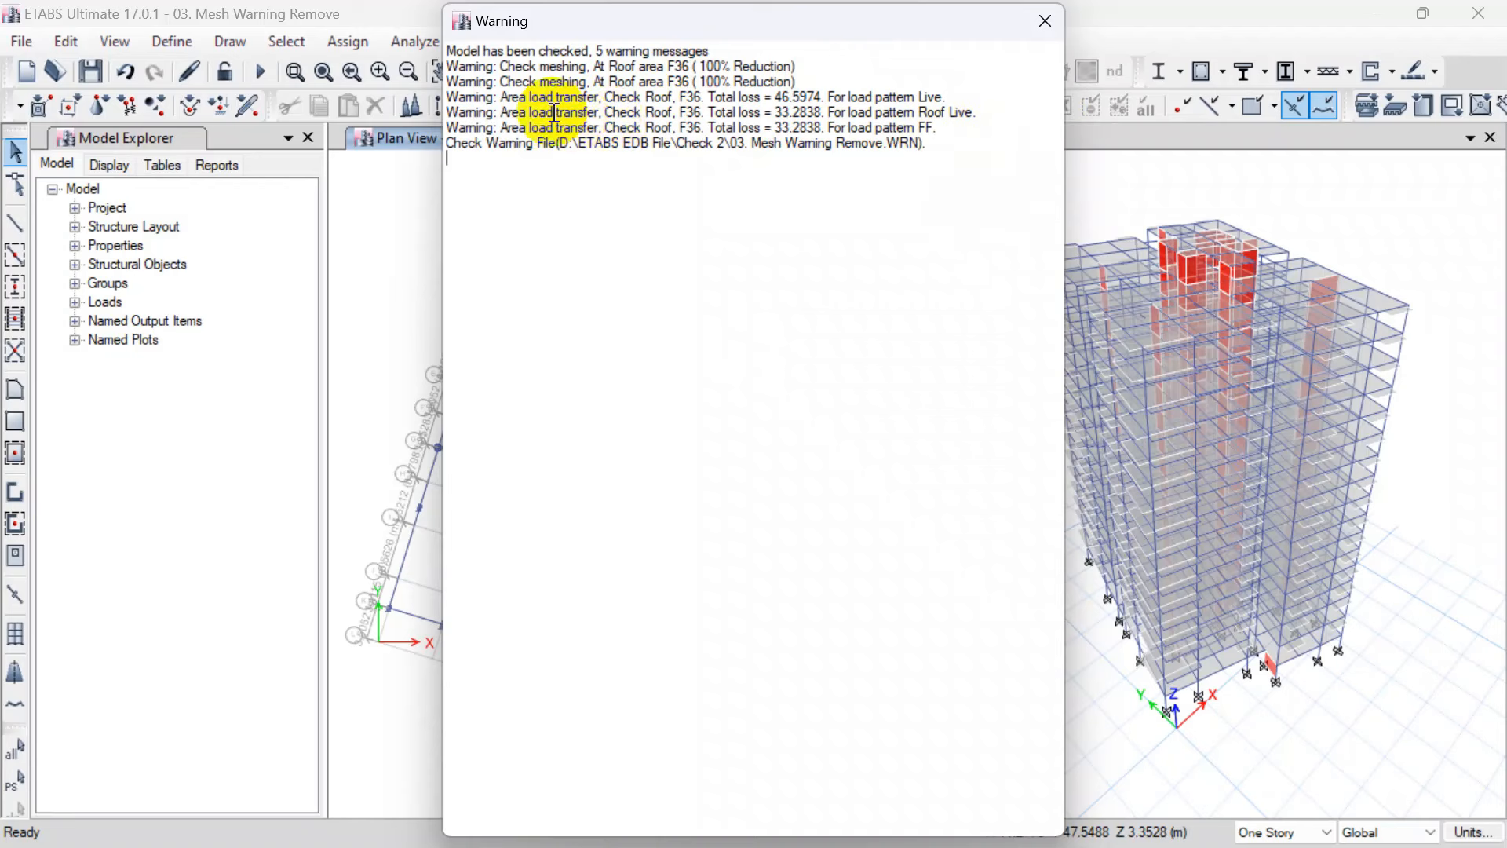
left_click(1047, 16)
Step: Examine the slab corner and beam edges between areas F36 and F12 on the GF plan up close
scroll(705, 360, "up", 5)
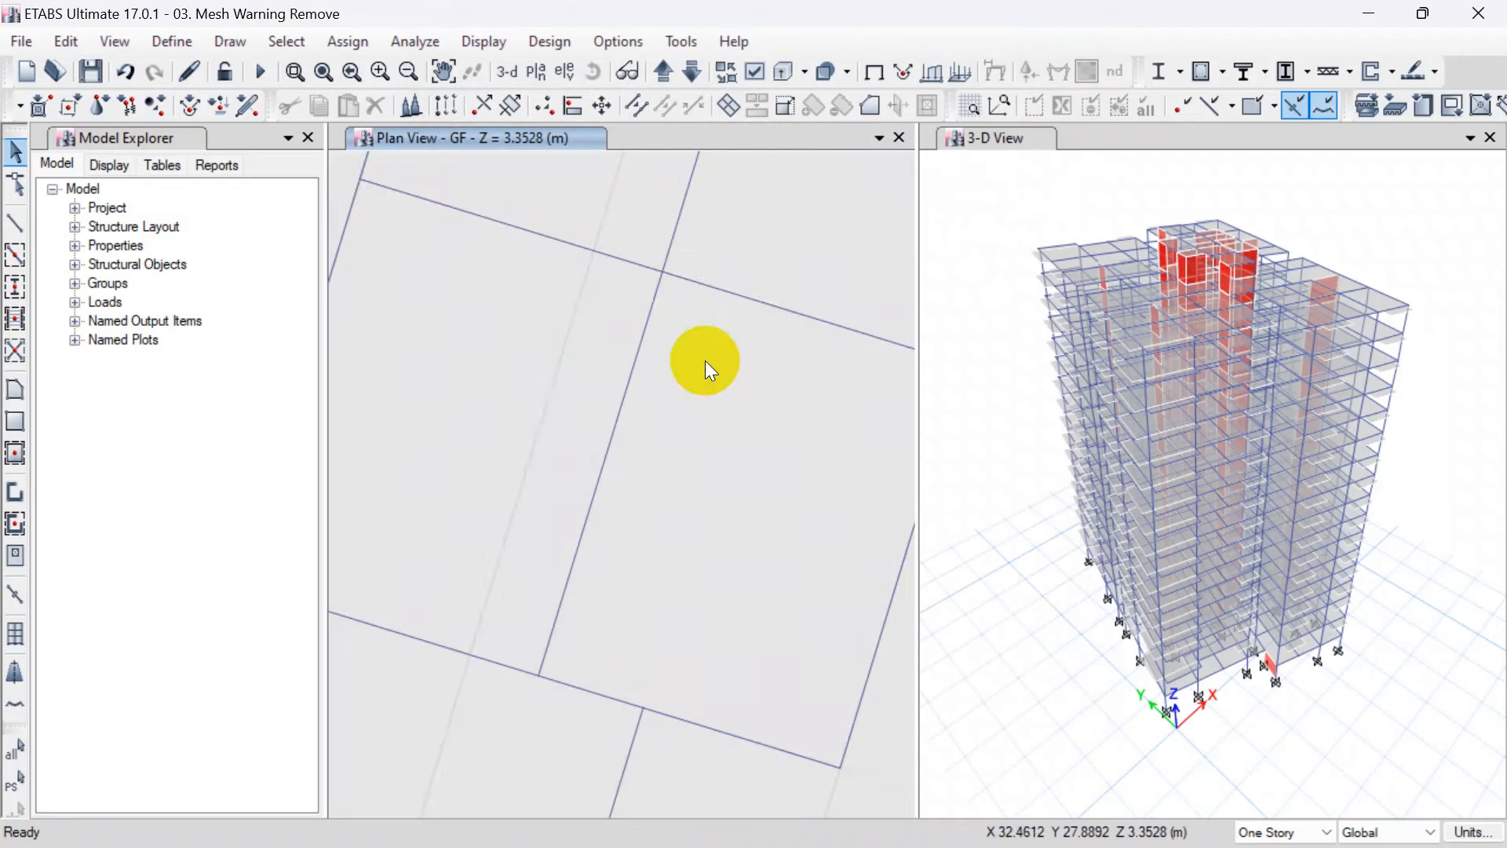
scroll(681, 287, "up", 4)
middle_click_drag(529, 163, 604, 327)
scroll(604, 328, "up", 3)
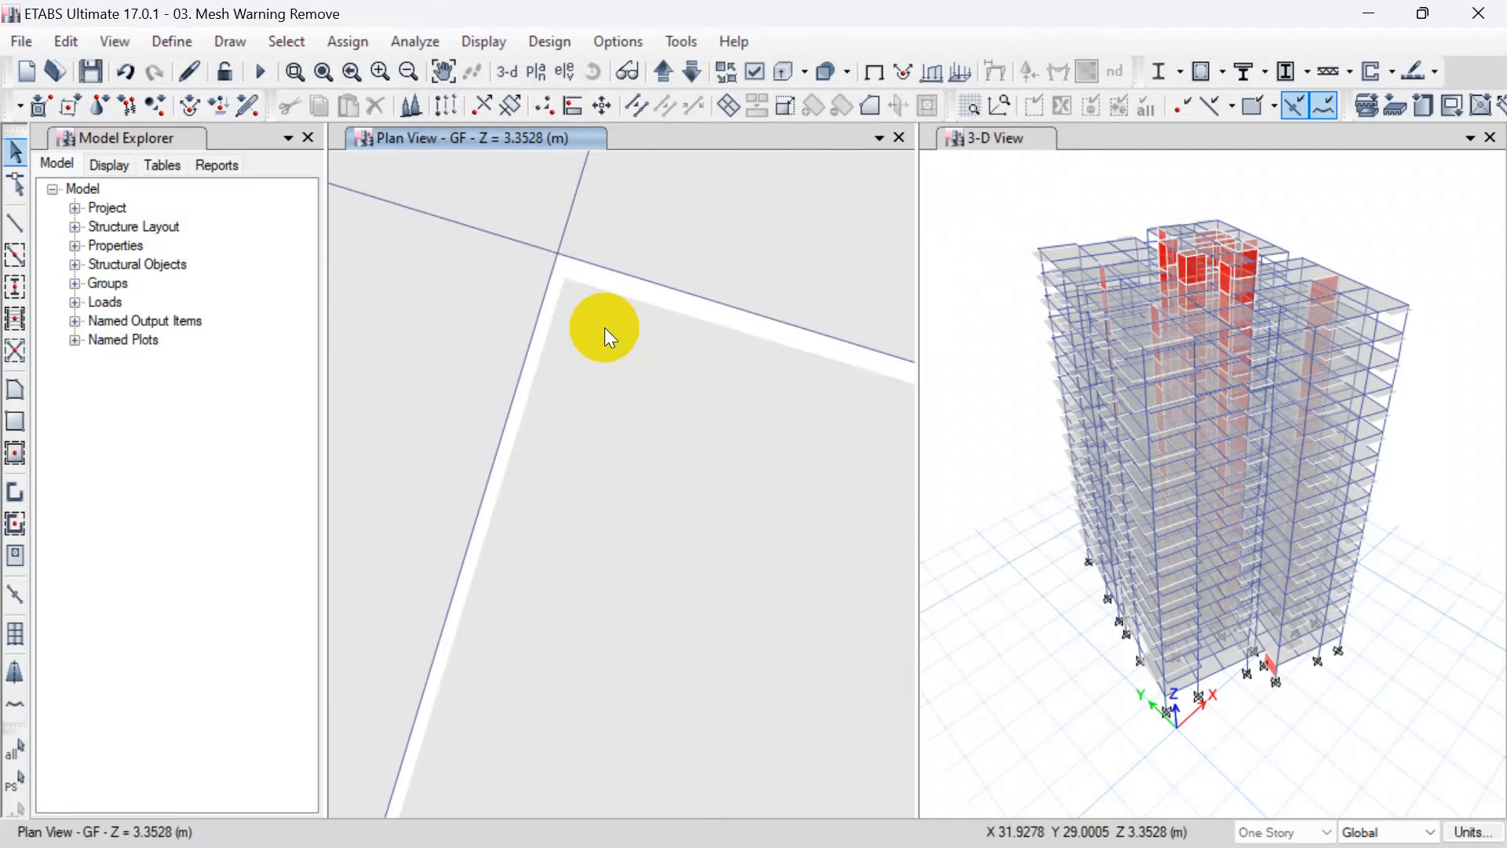
scroll(604, 328, "up", 2)
scroll(610, 322, "up", 2)
scroll(610, 321, "down", 2)
scroll(542, 319, "down", 3)
scroll(540, 317, "down", 2)
scroll(530, 328, "up", 4)
scroll(628, 274, "up", 2)
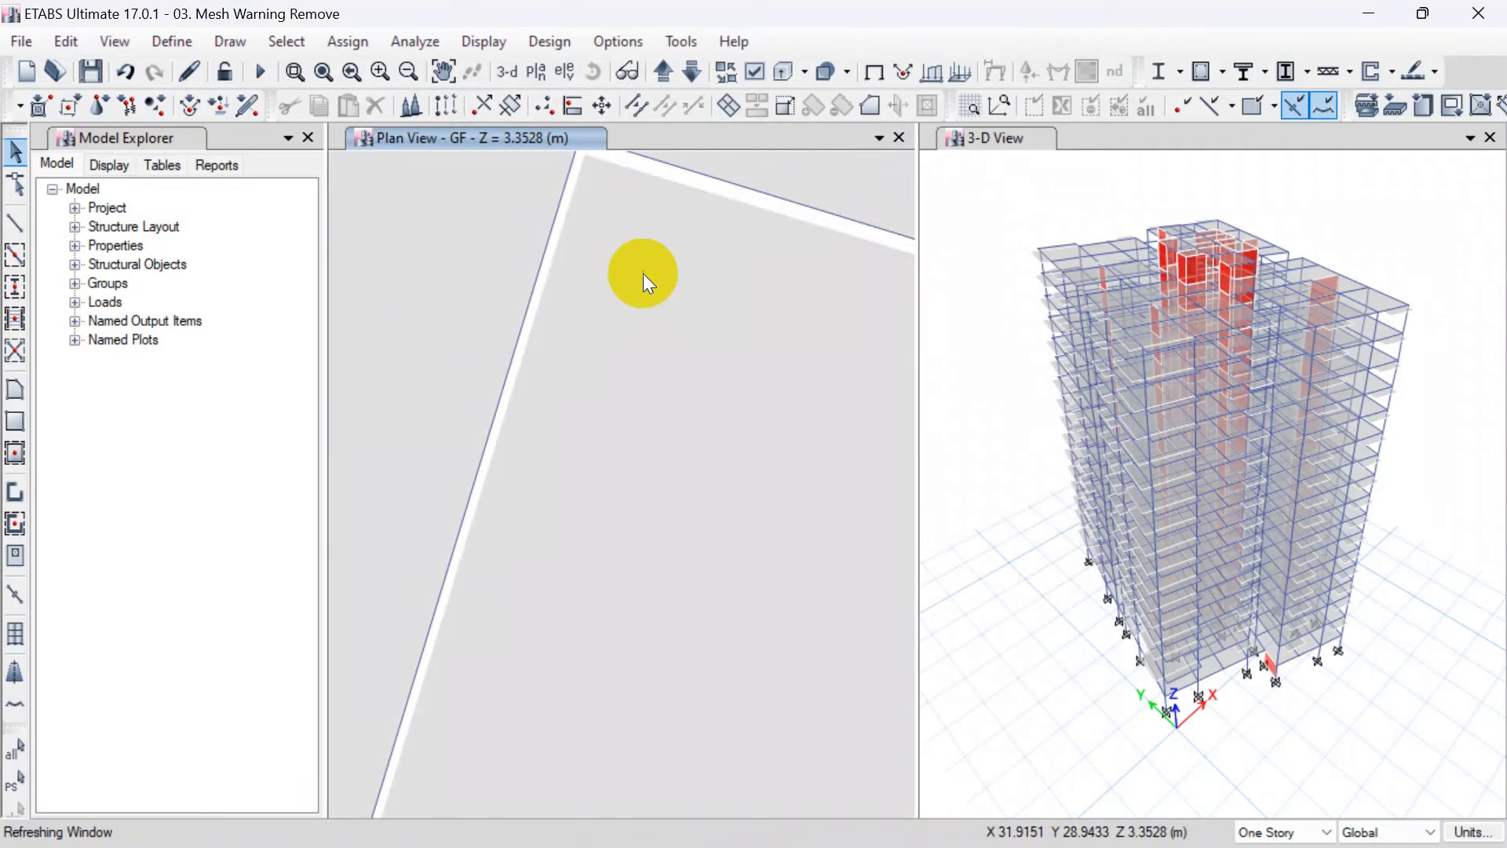
Step: Reshape slab area F12 on the GF plan by snapping its corner onto the beam intersection beside area F36
middle_click_drag(643, 273, 611, 342)
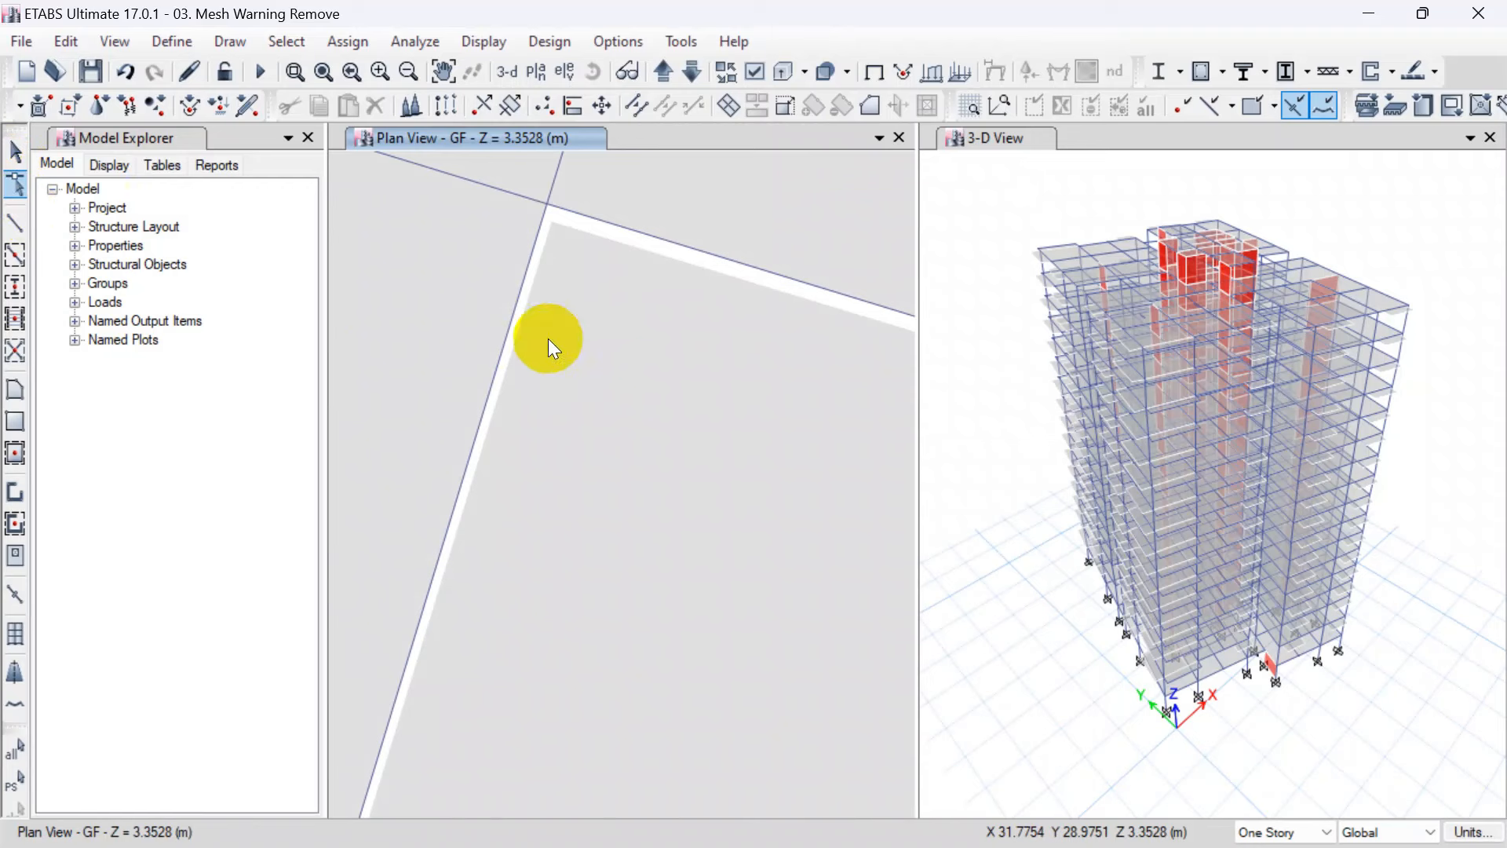
left_click(573, 257)
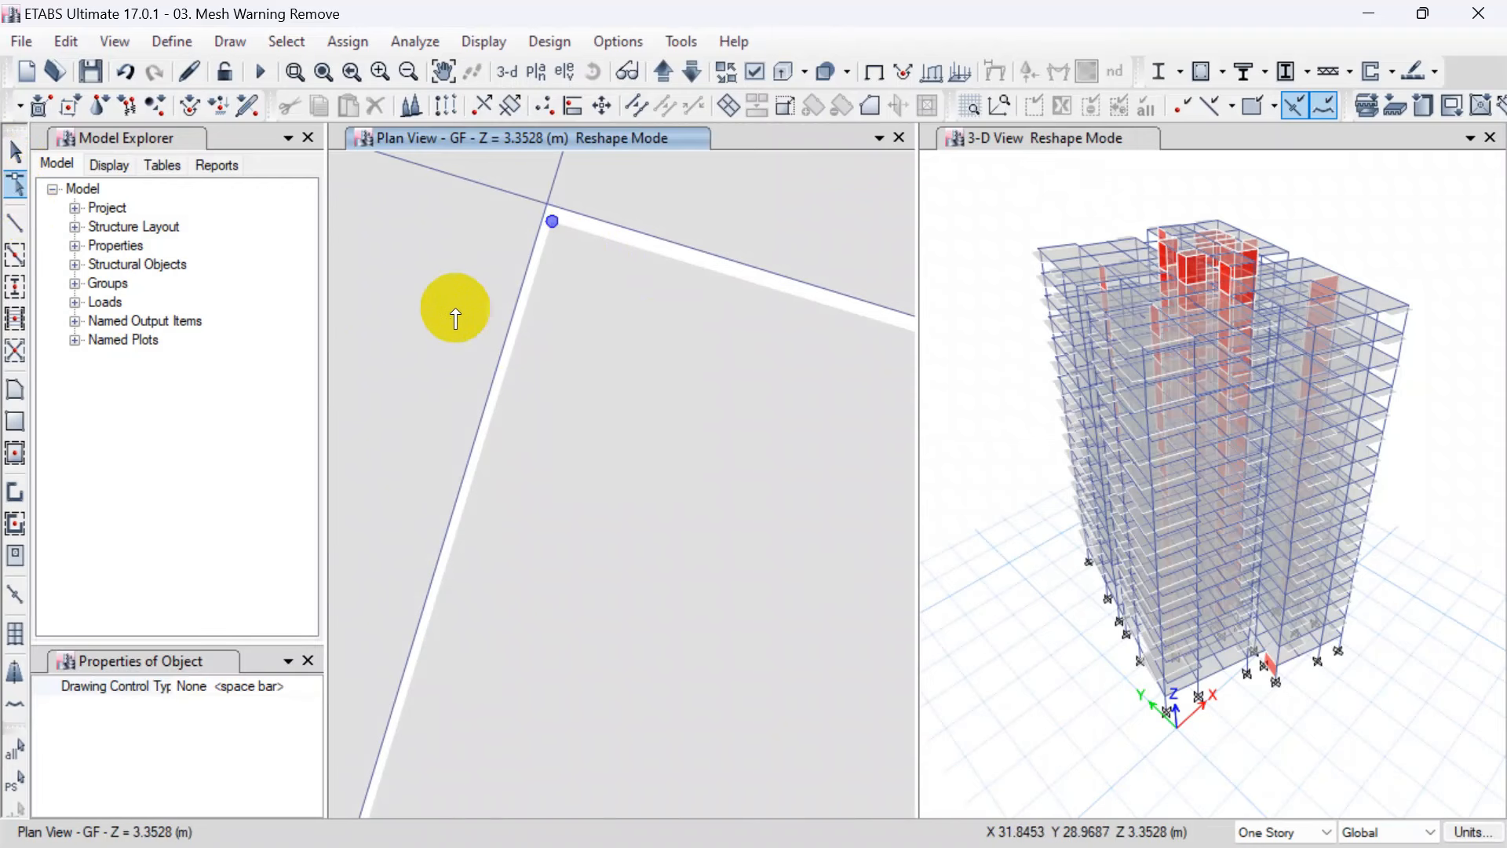
middle_click_drag(564, 300, 605, 497)
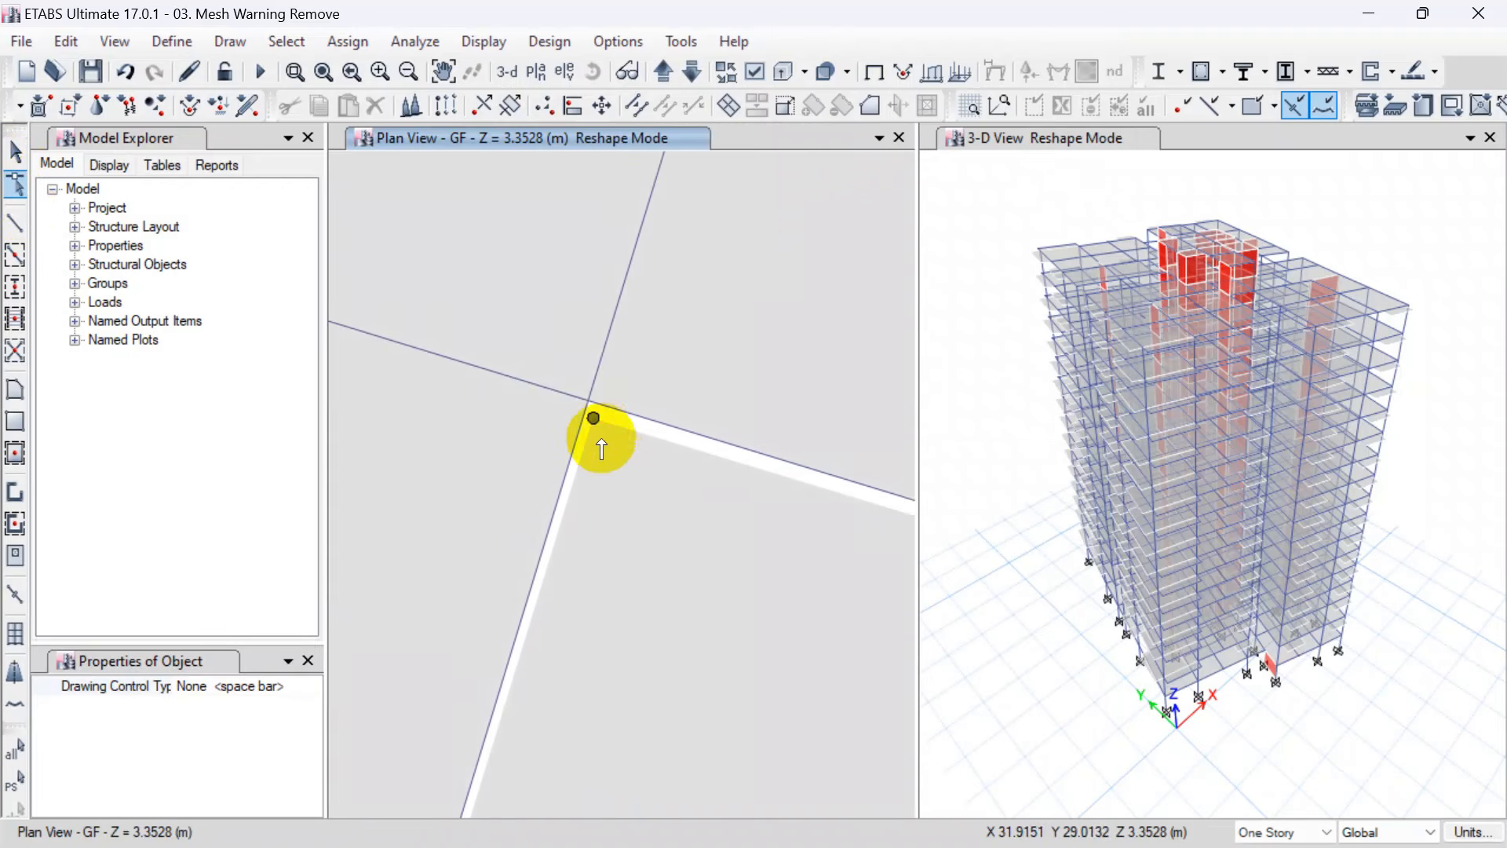
left_click_drag(594, 418, 588, 400)
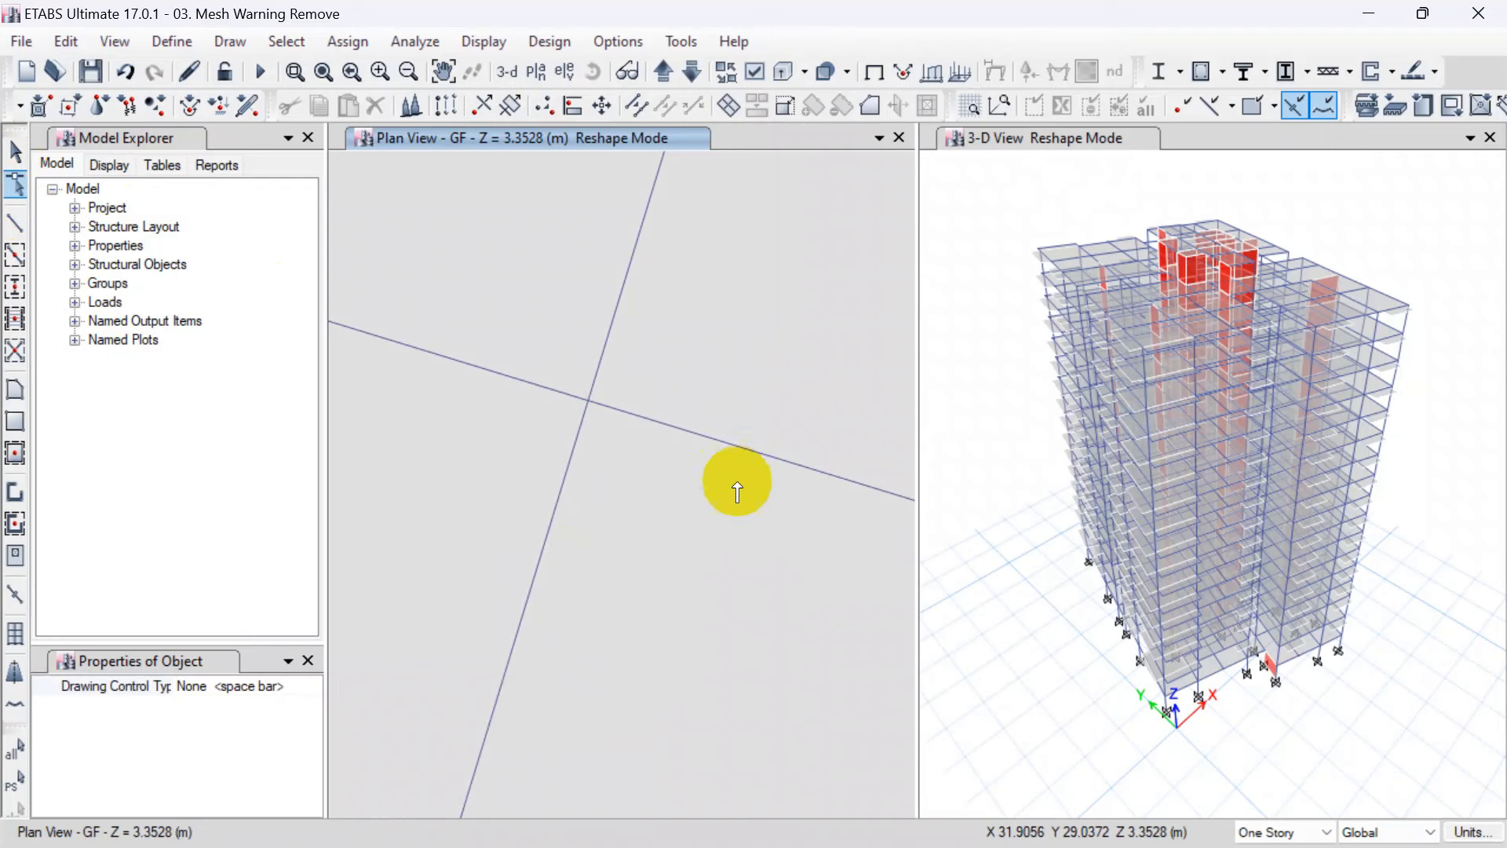
scroll(583, 345, "down", 4)
key("Escape")
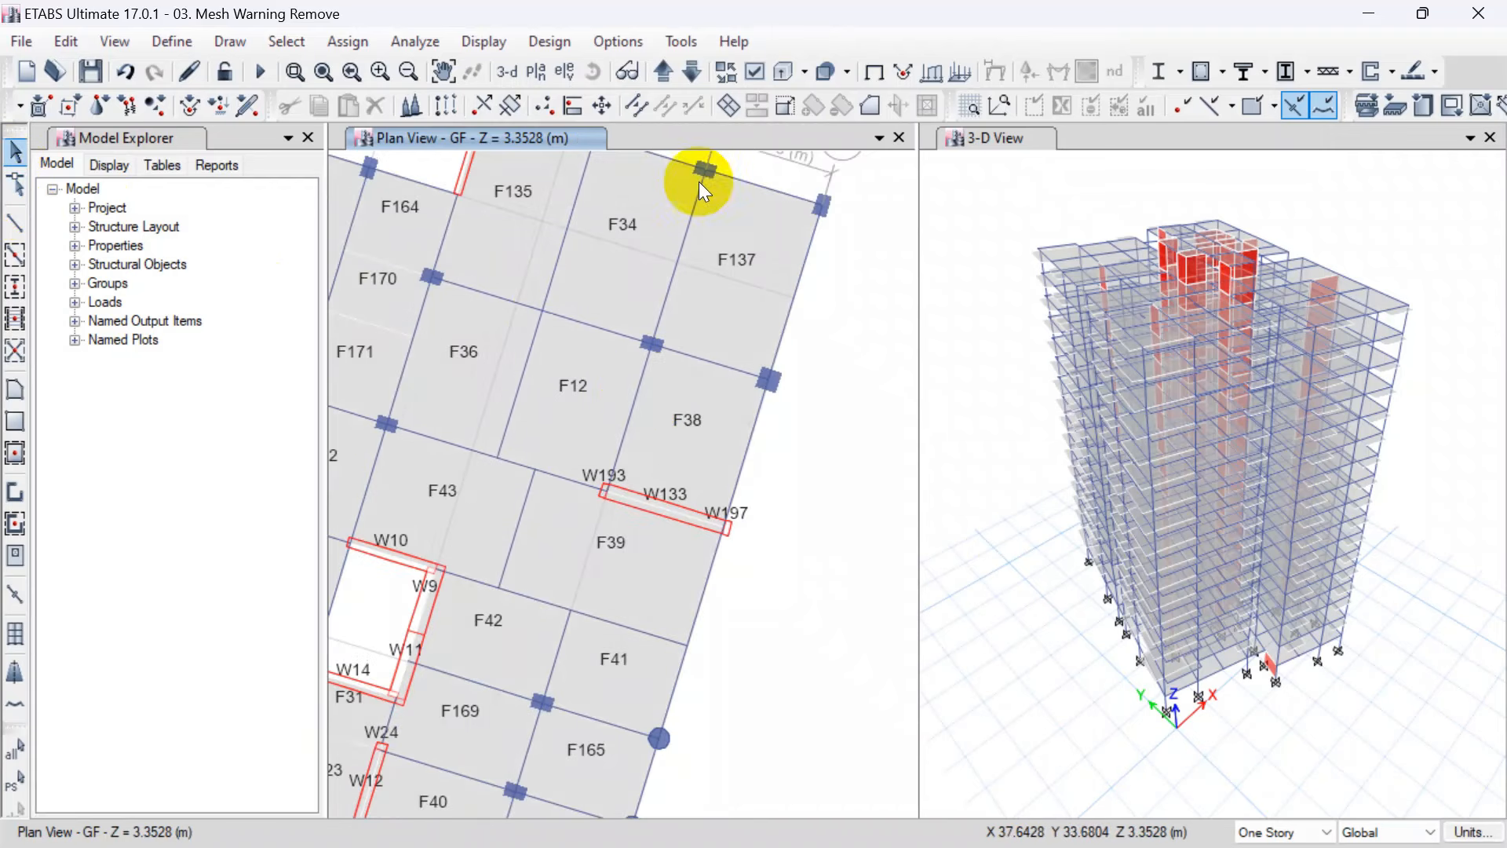
Step: Switch the plan to the Roof story and reshape area F12, snapping its corner onto the beam intersection beside F36
left_click(687, 73)
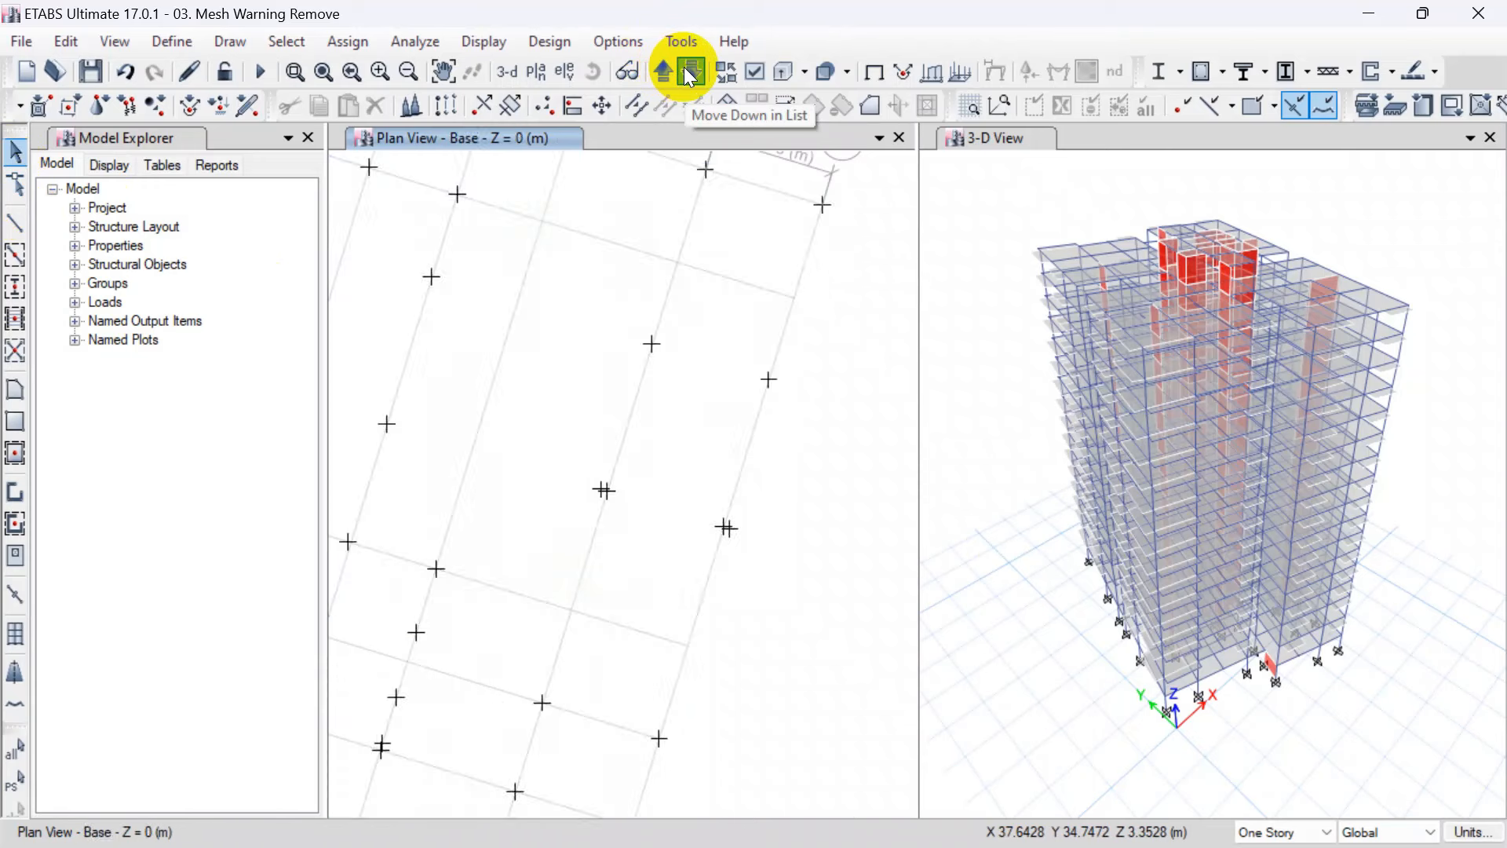
left_click(688, 72)
scroll(539, 291, "up", 5)
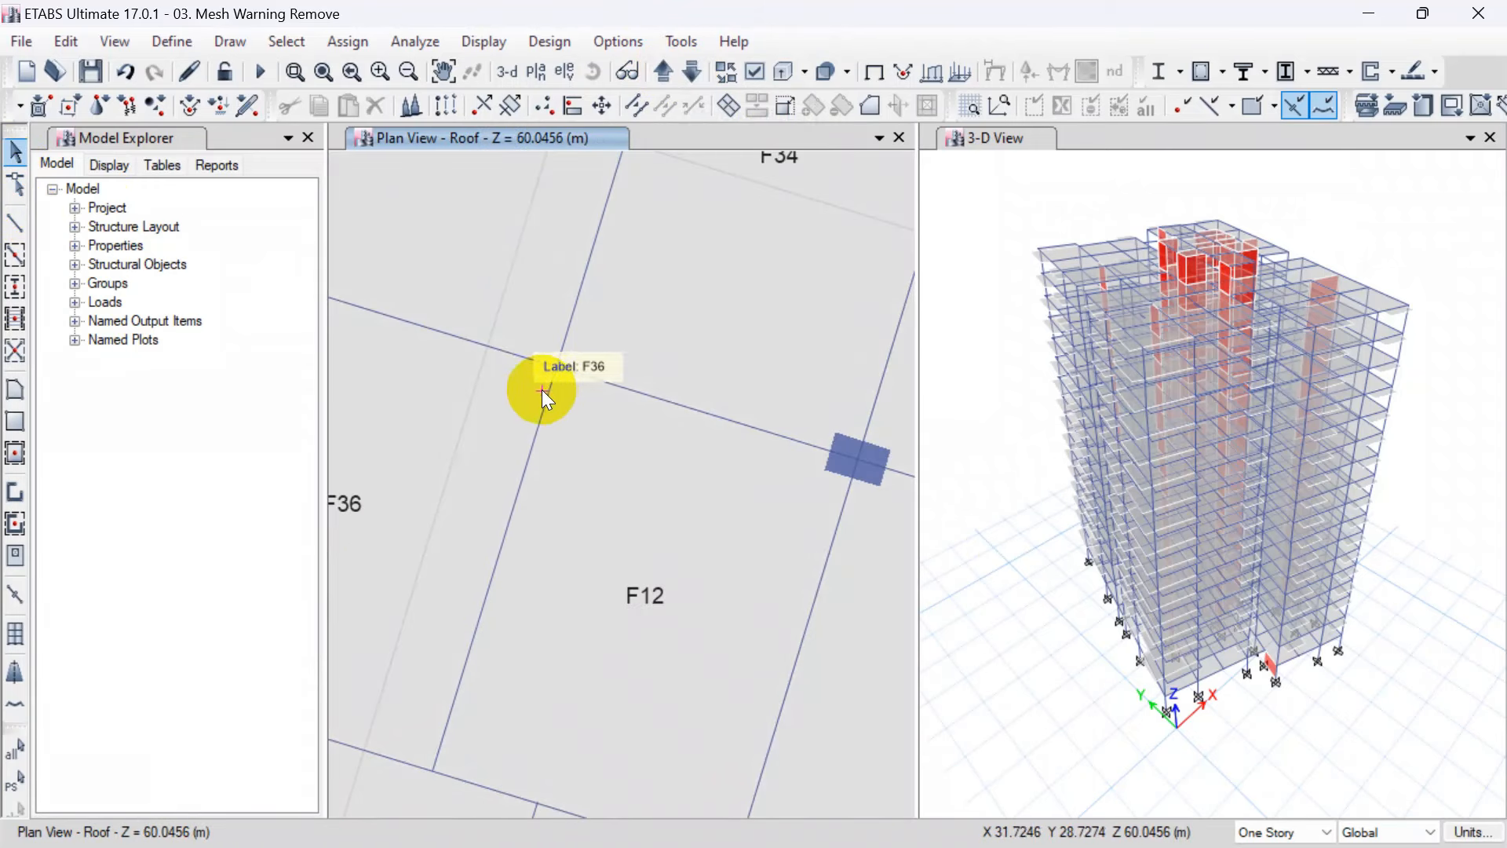
scroll(539, 306, "up", 3)
middle_click_drag(640, 526, 562, 235)
left_click(15, 184)
scroll(671, 399, "up", 3)
left_click_drag(556, 439, 551, 421)
key("Escape")
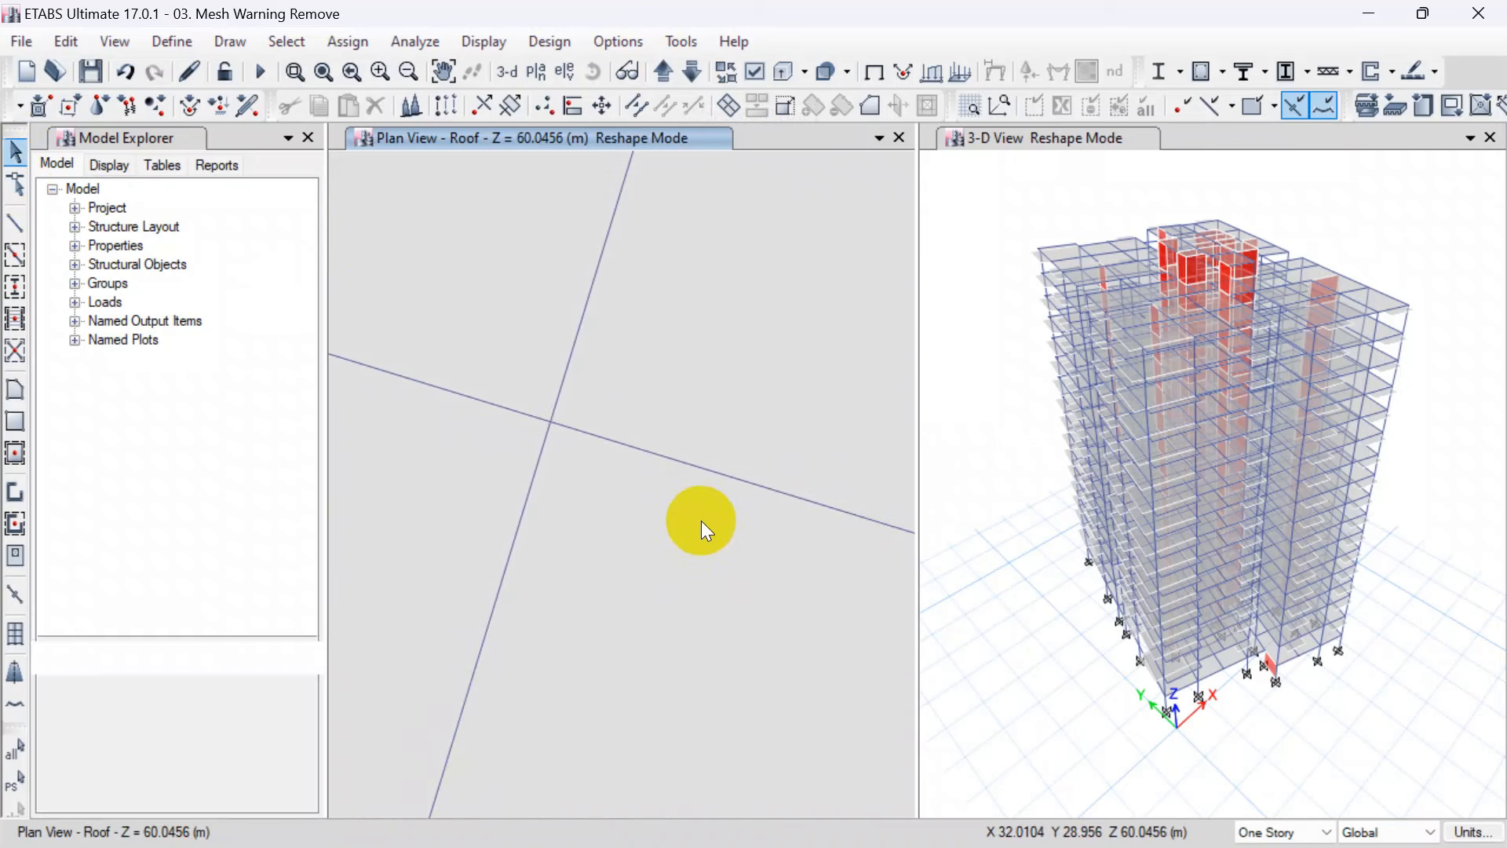
scroll(634, 355, "down", 6)
scroll(689, 417, "down", 4)
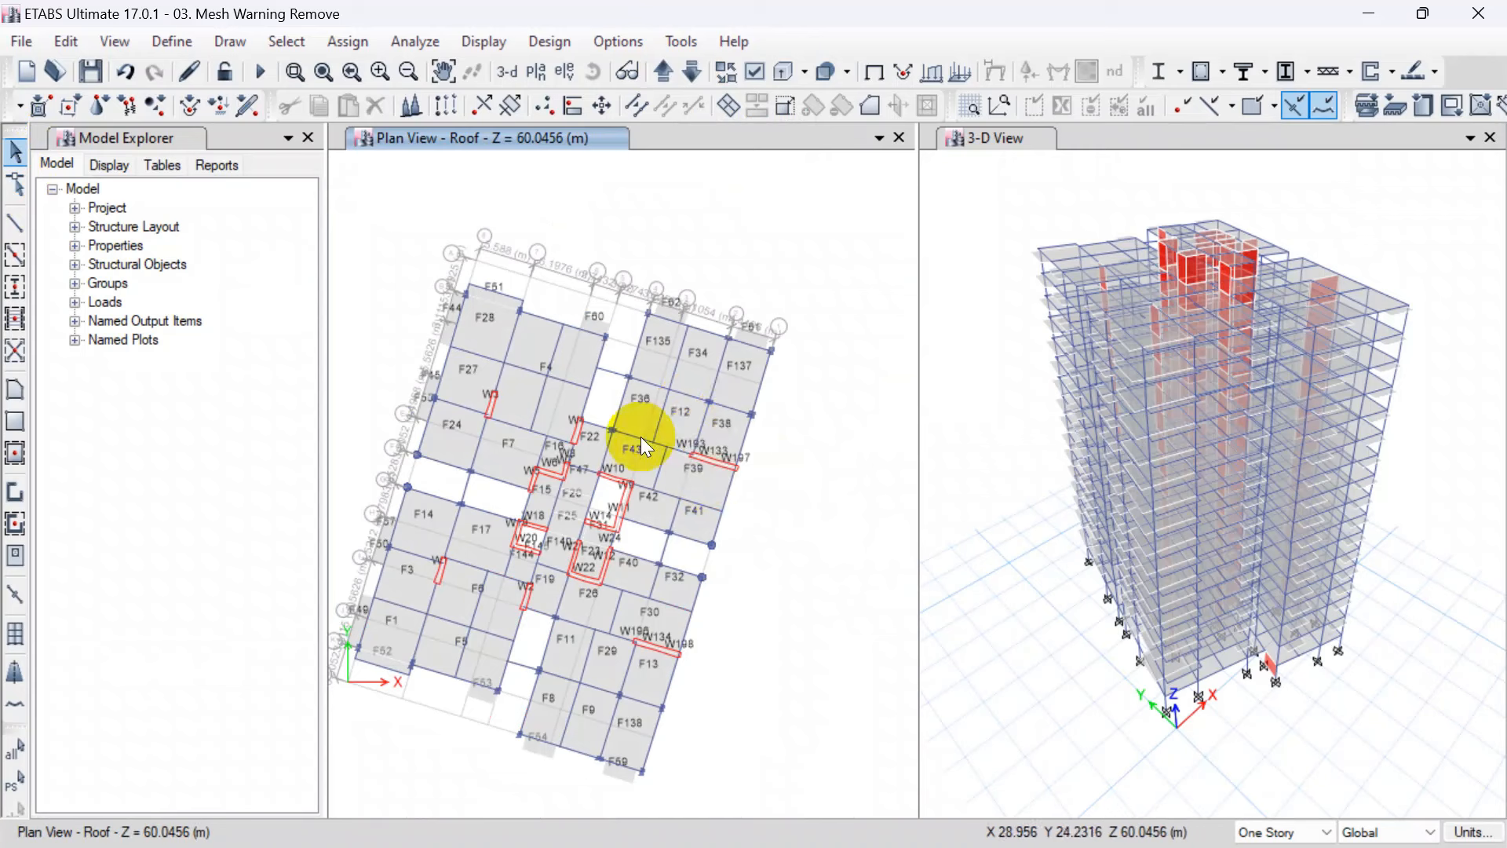
middle_click_drag(640, 392, 663, 367)
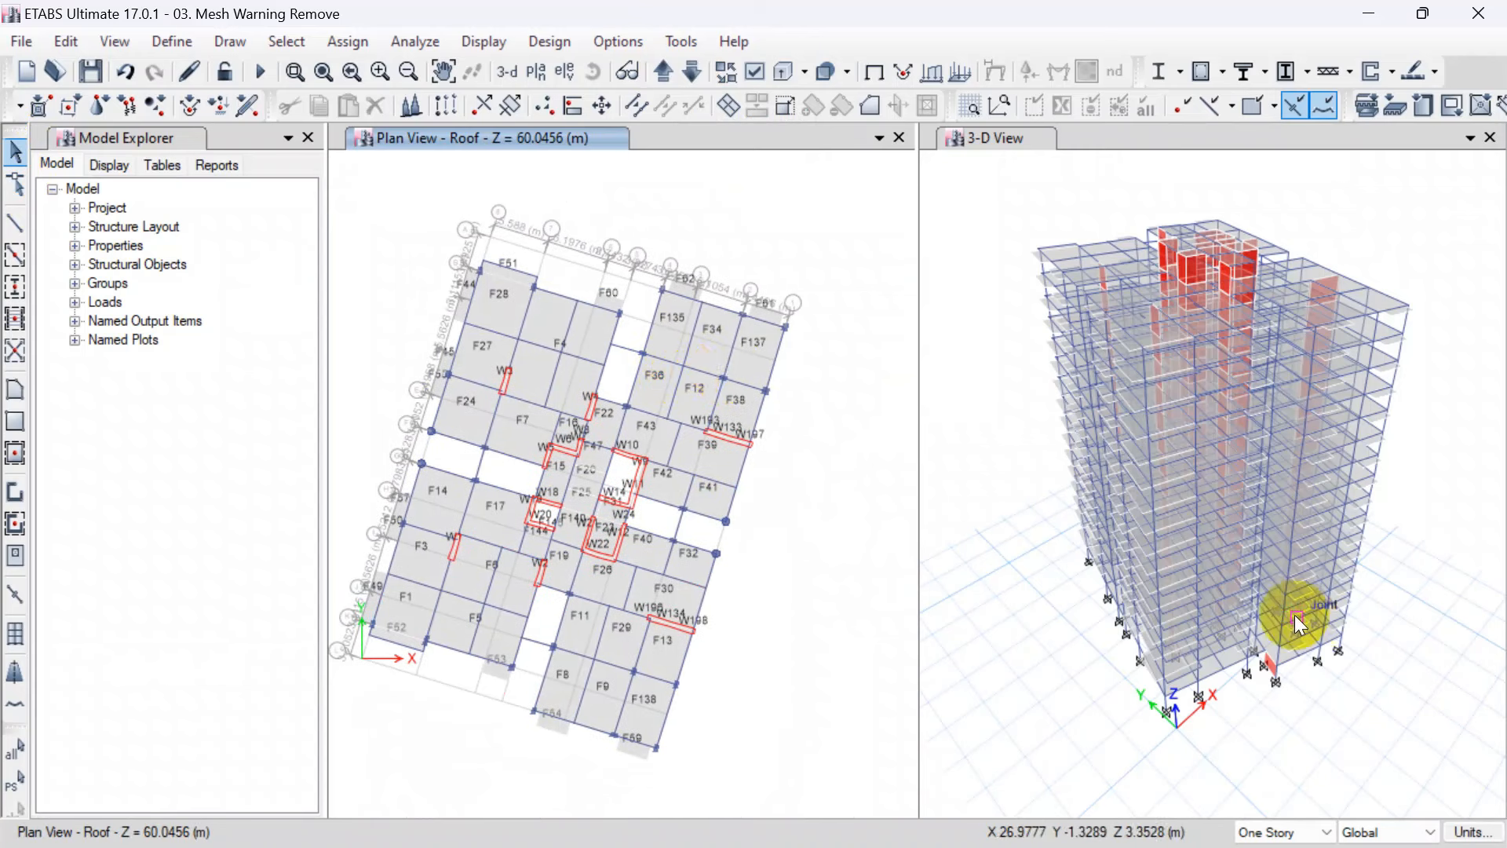
Step: Run Check Model with all joint, frame, shell and other checks plus the option to trim or extend frames and move joints
left_click(1461, 832)
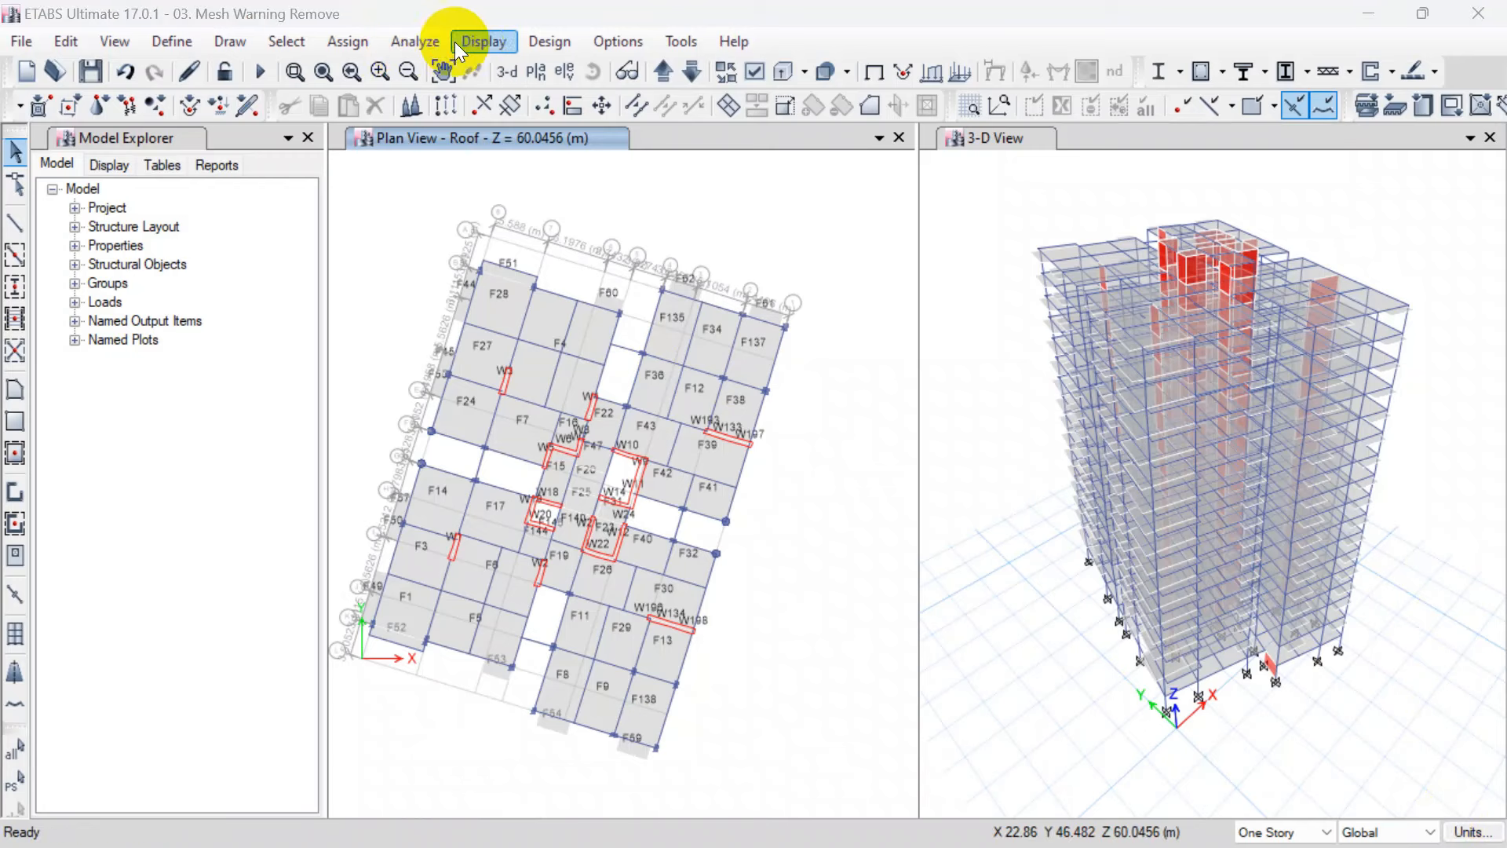
left_click(413, 44)
left_click(435, 65)
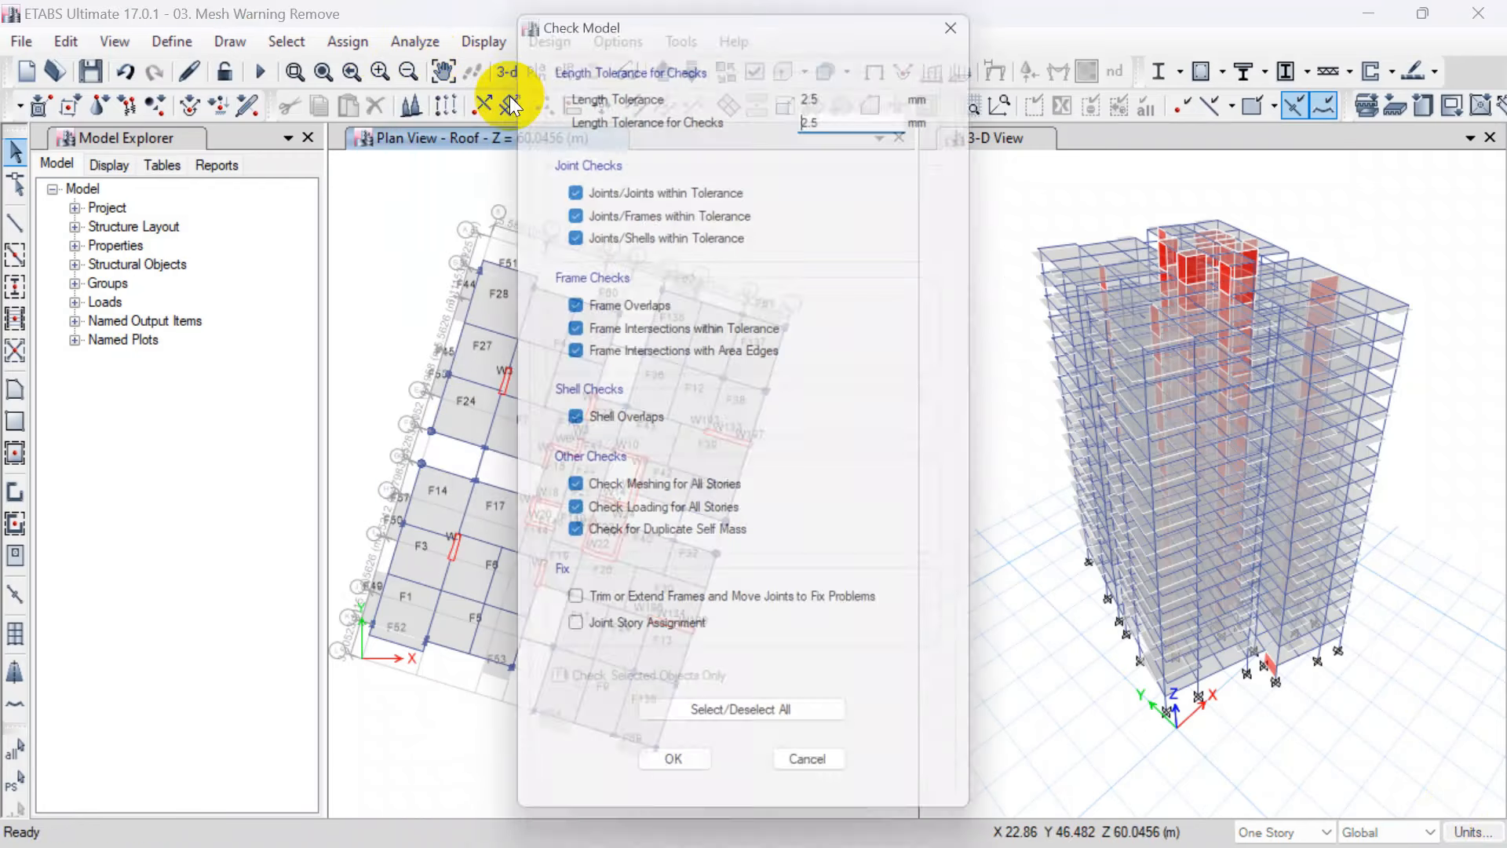
left_click(750, 736)
left_click(750, 737)
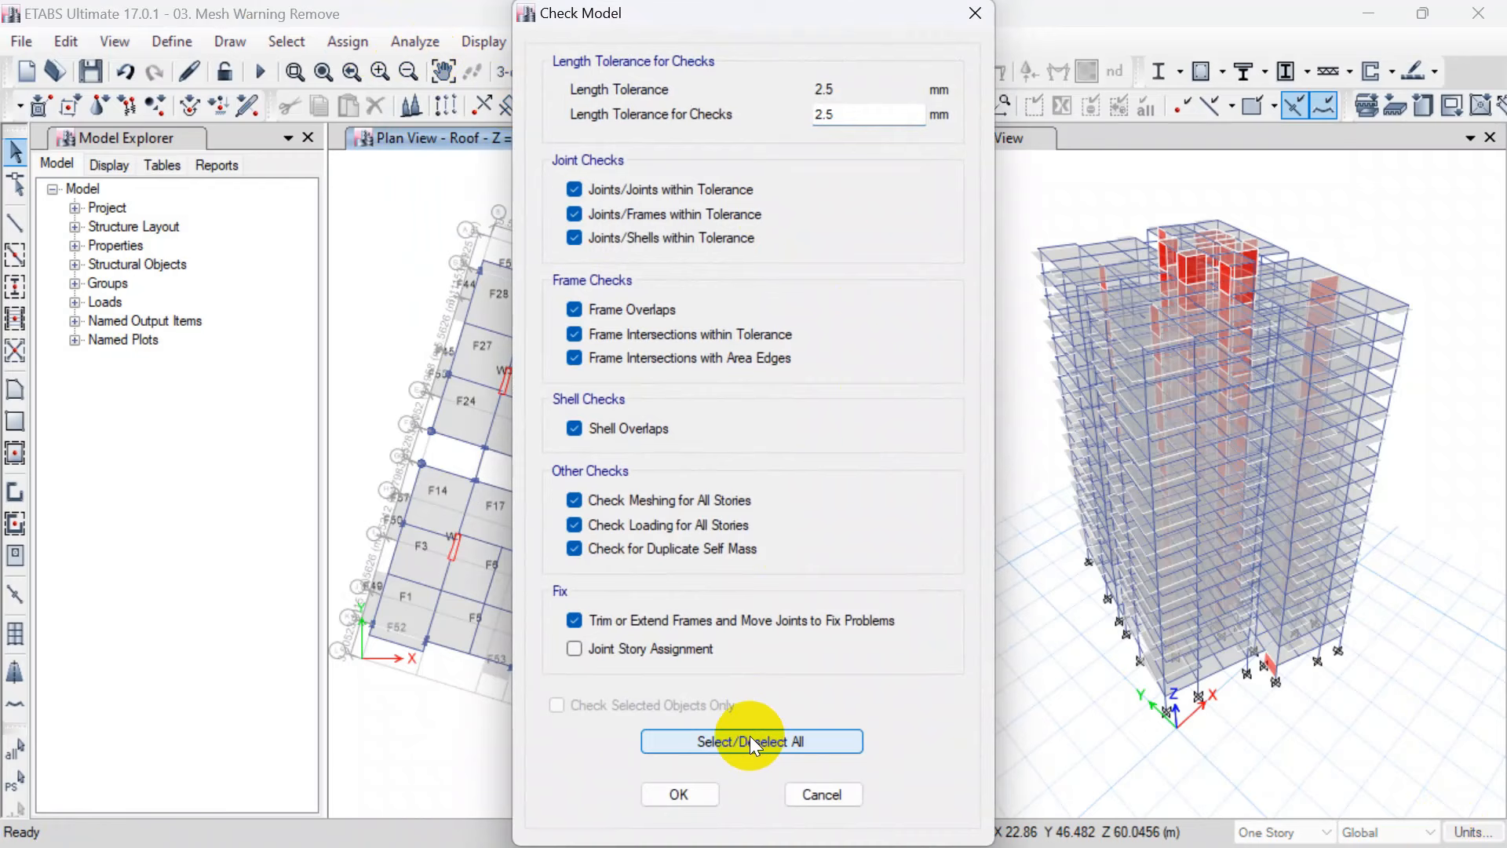
left_click(698, 793)
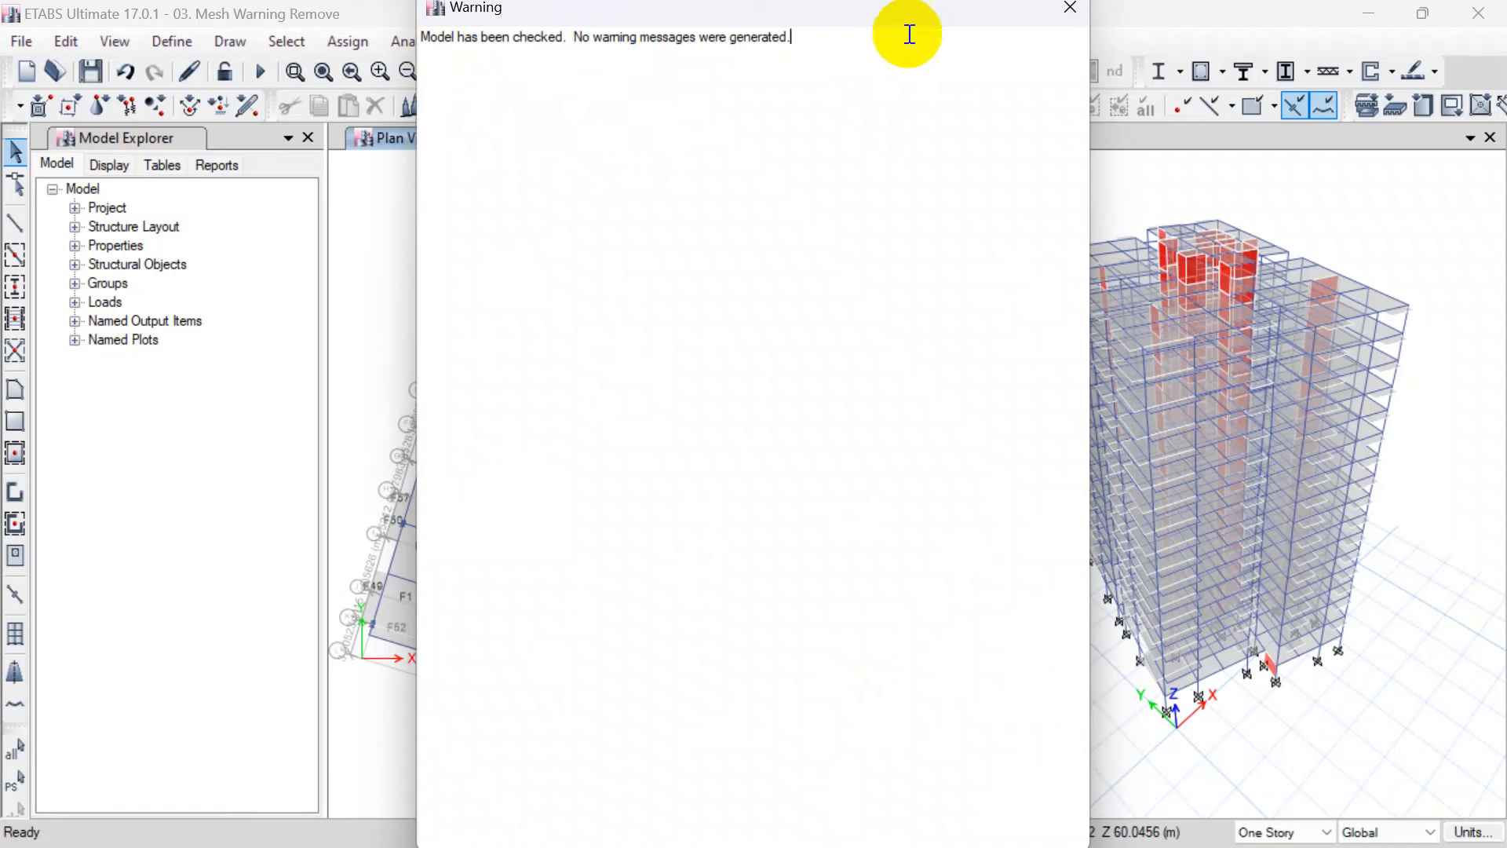
left_click(1072, 11)
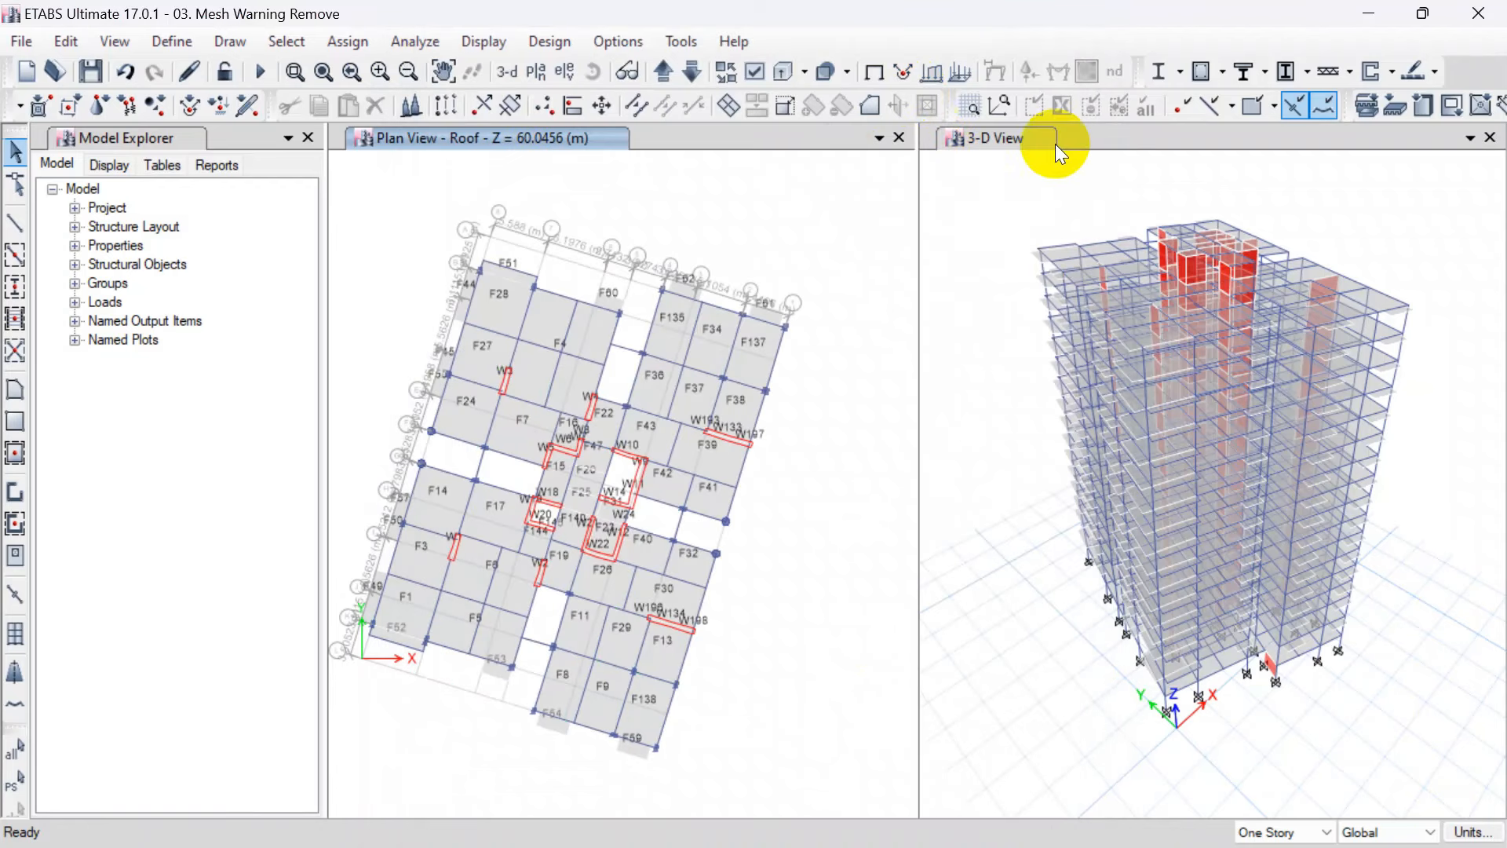
Step: Activate the 3-D view and run the analysis of the corrected model
left_click(974, 139)
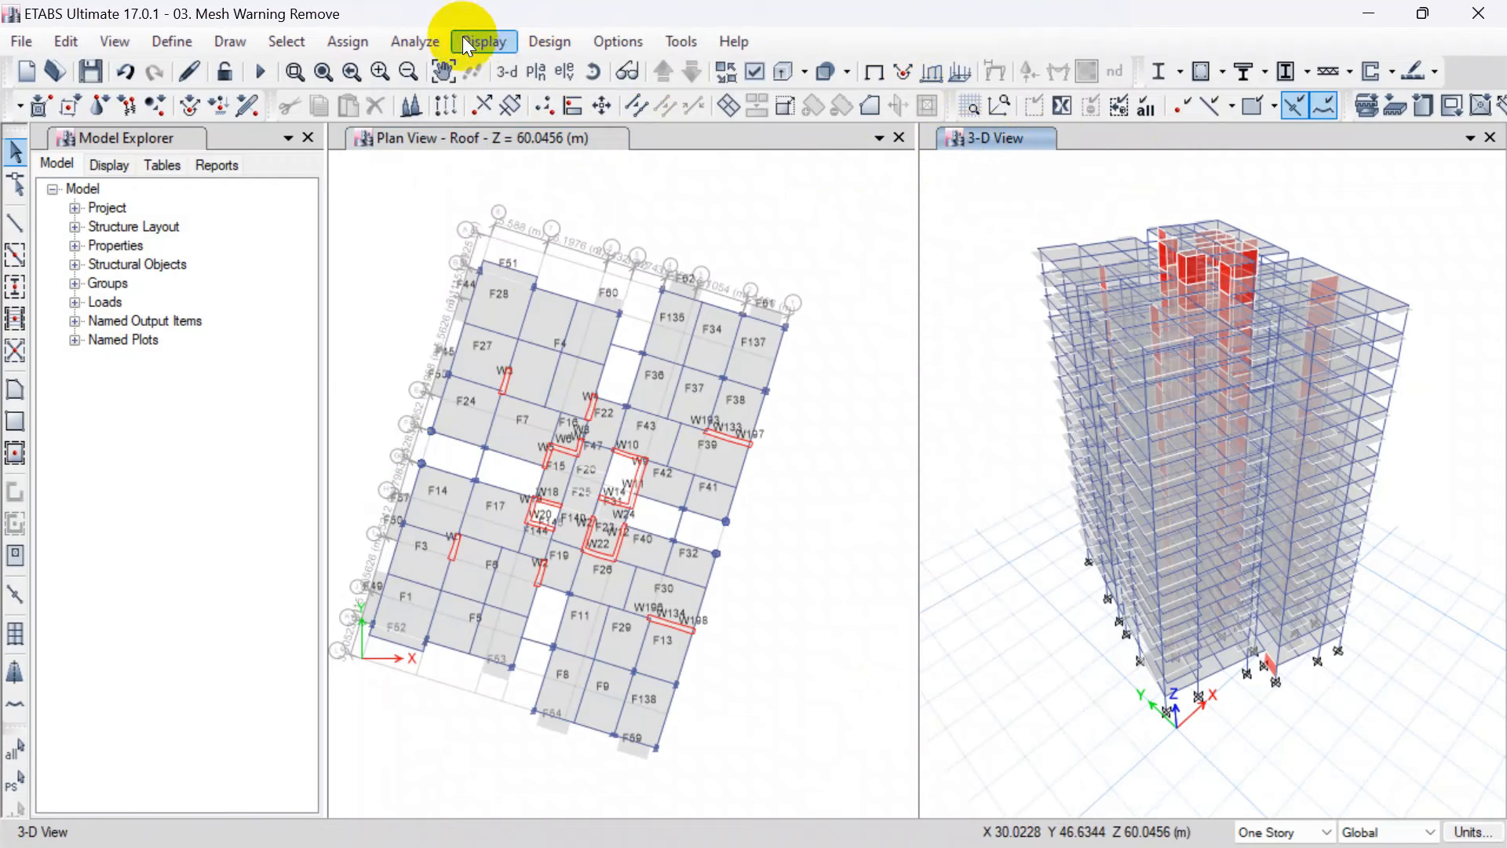
left_click(403, 43)
left_click(437, 64)
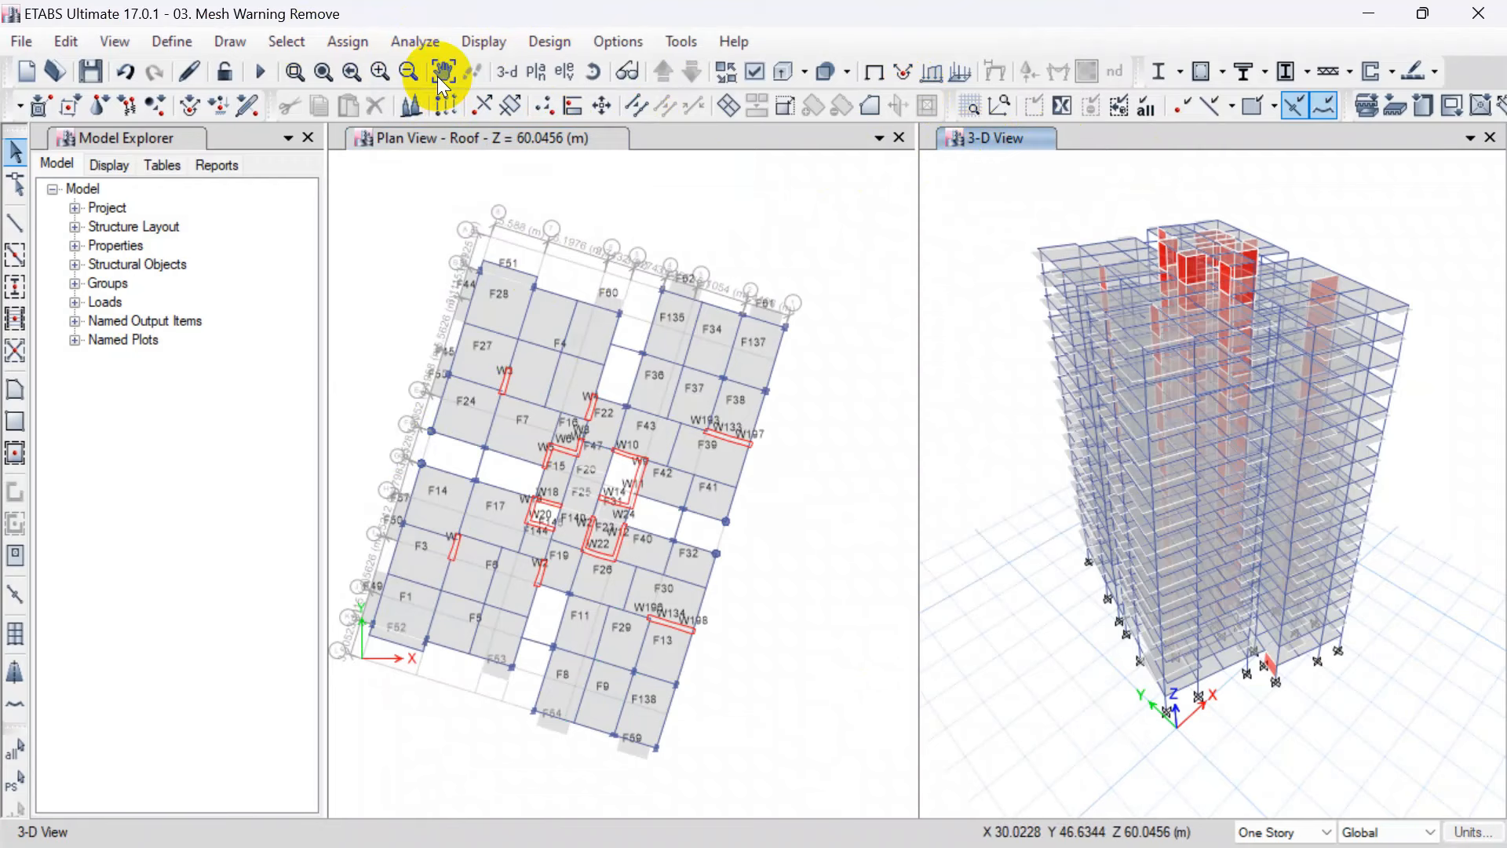
left_click(822, 794)
left_click(373, 39)
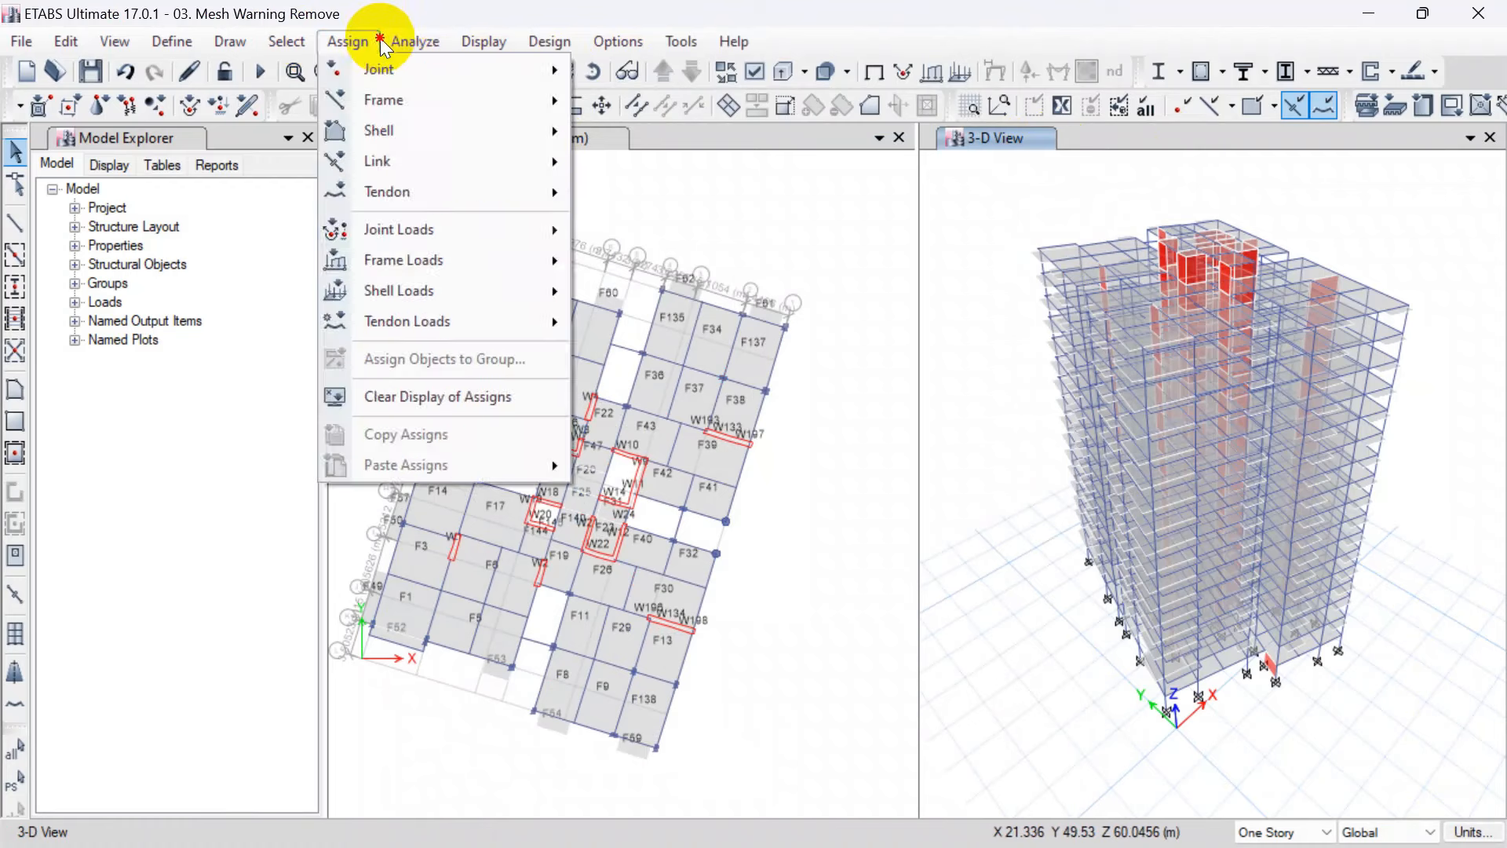
left_click(463, 342)
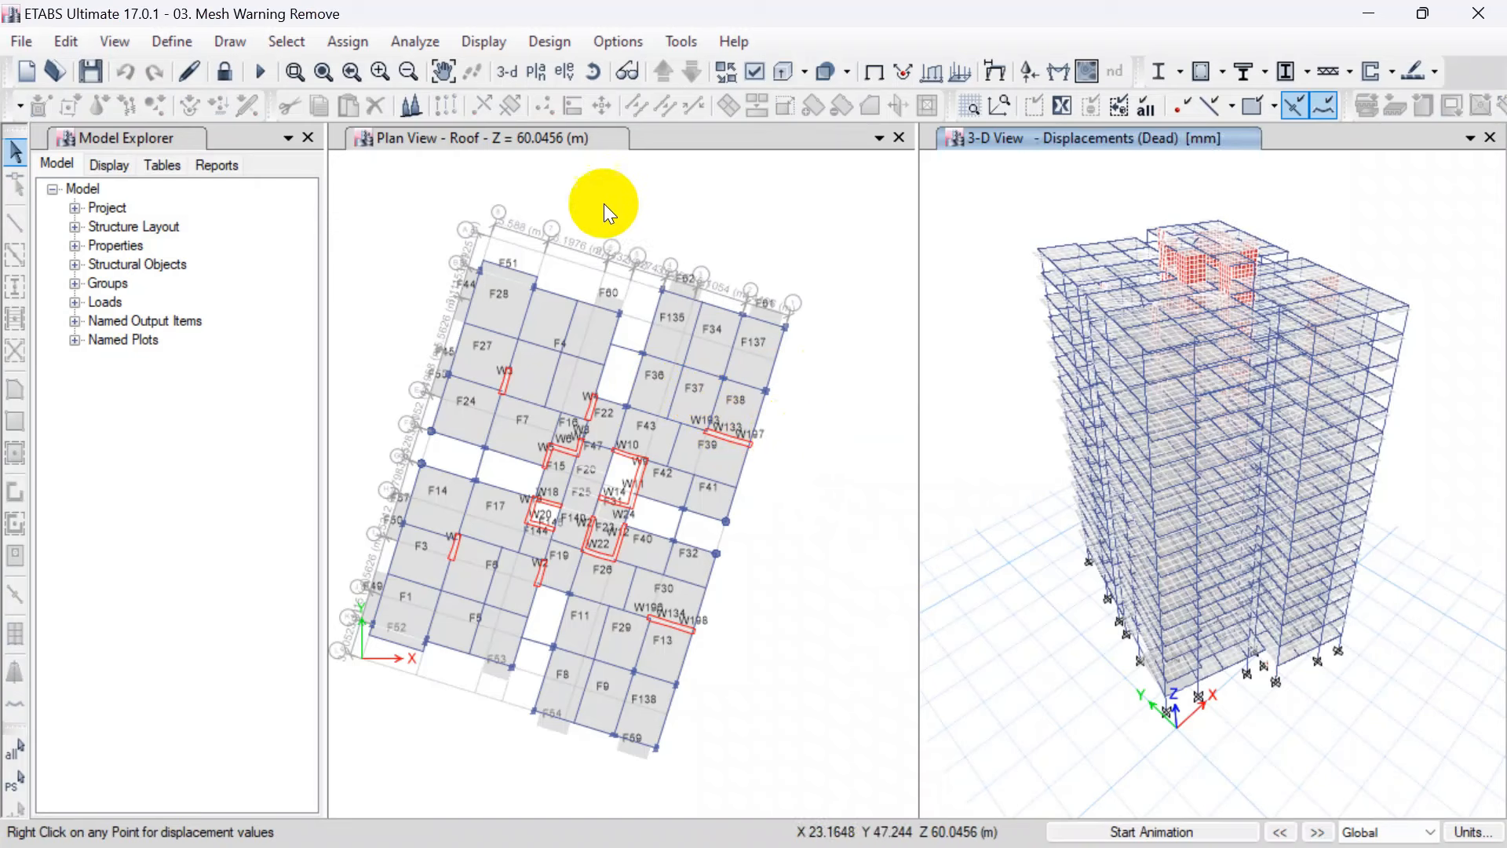
Step: Show the GF plan in the Dead displacements window to inspect the slab mesh
left_click(537, 72)
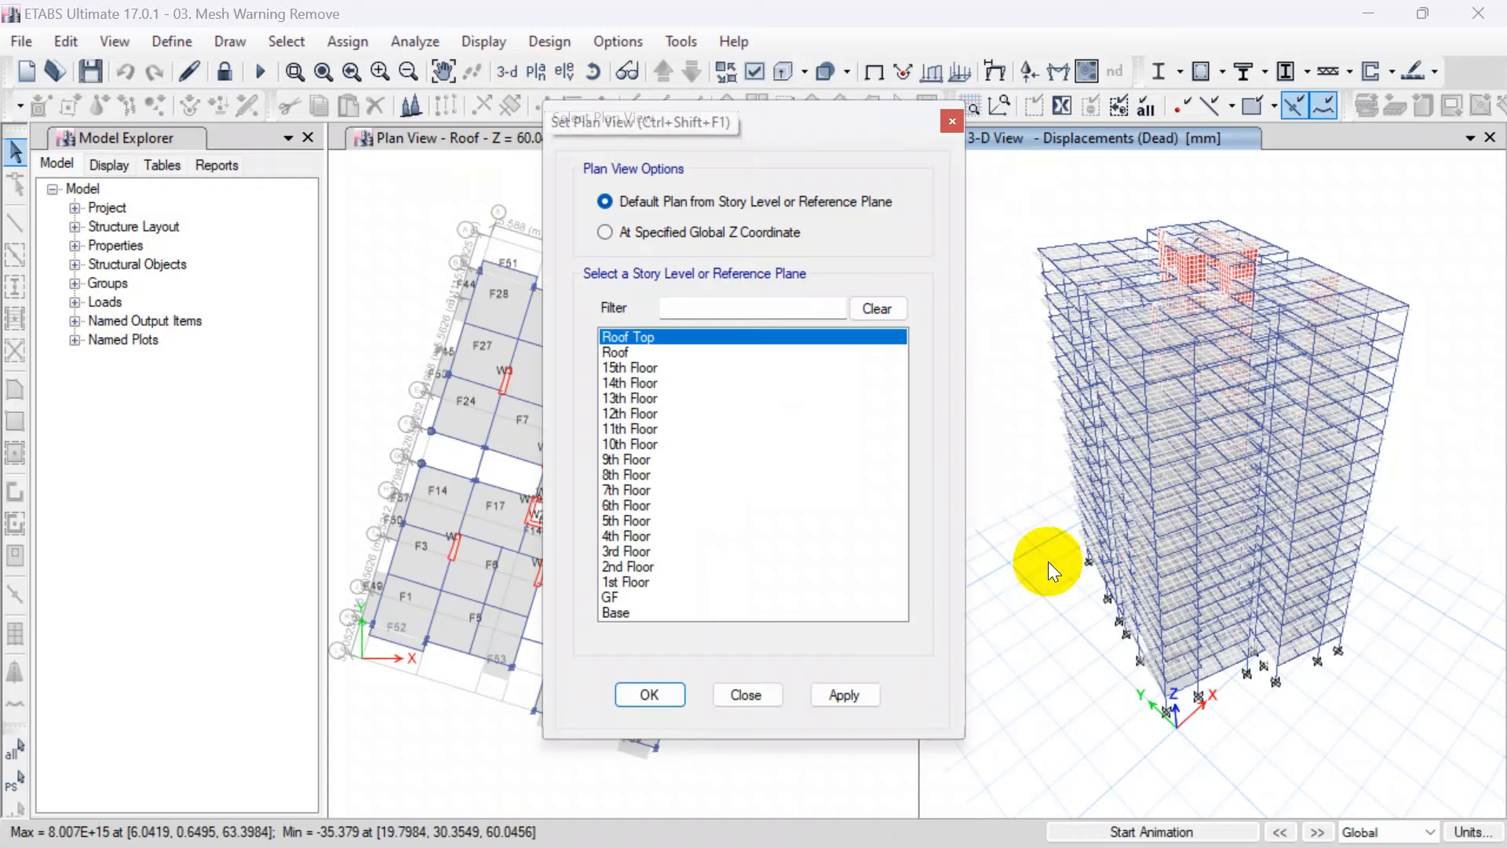
left_click(650, 598)
left_click(840, 693)
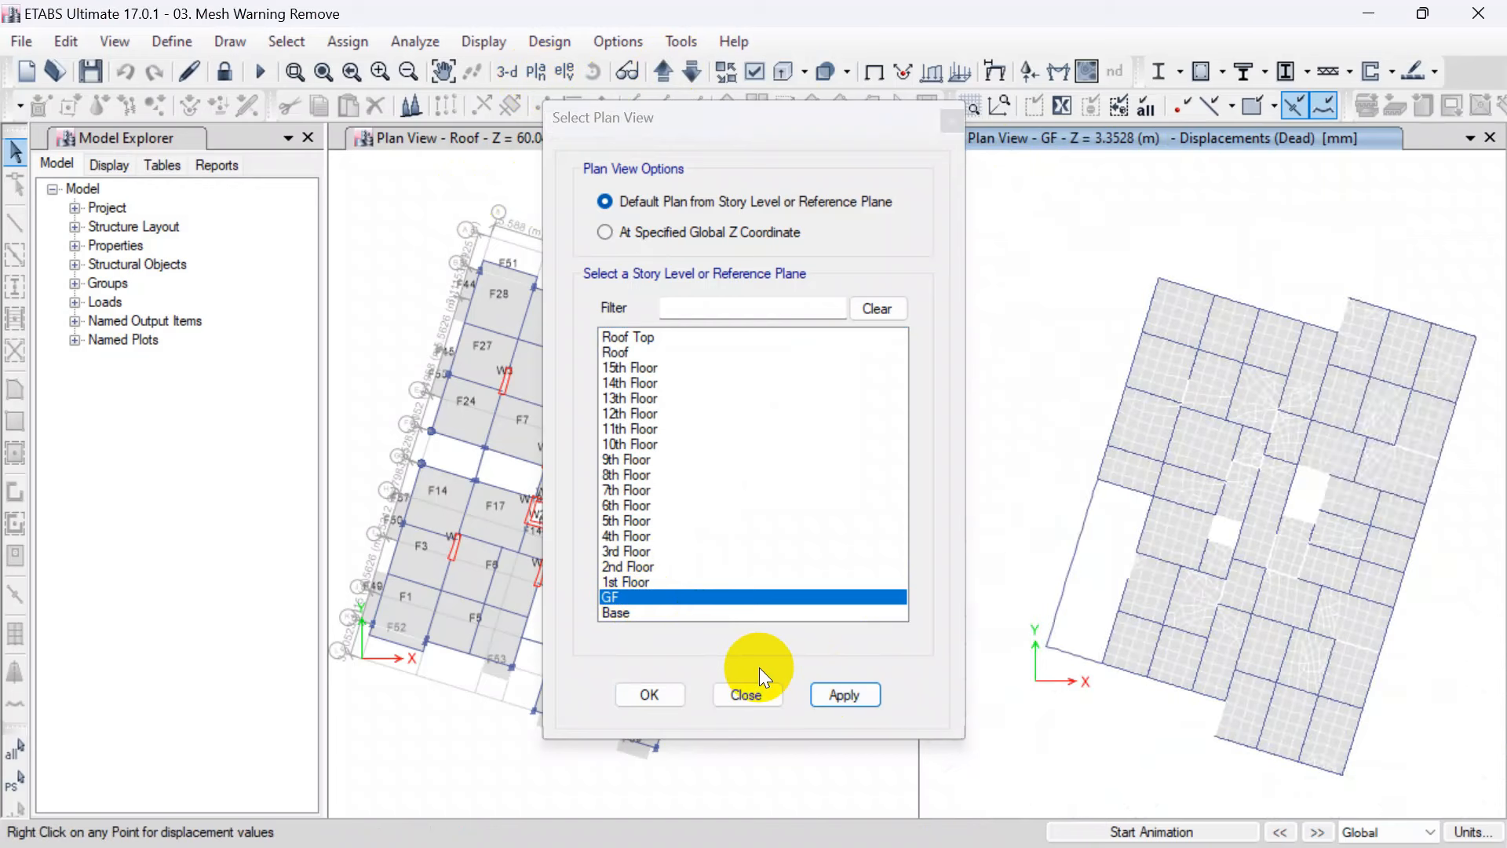
mouse_move(1411, 385)
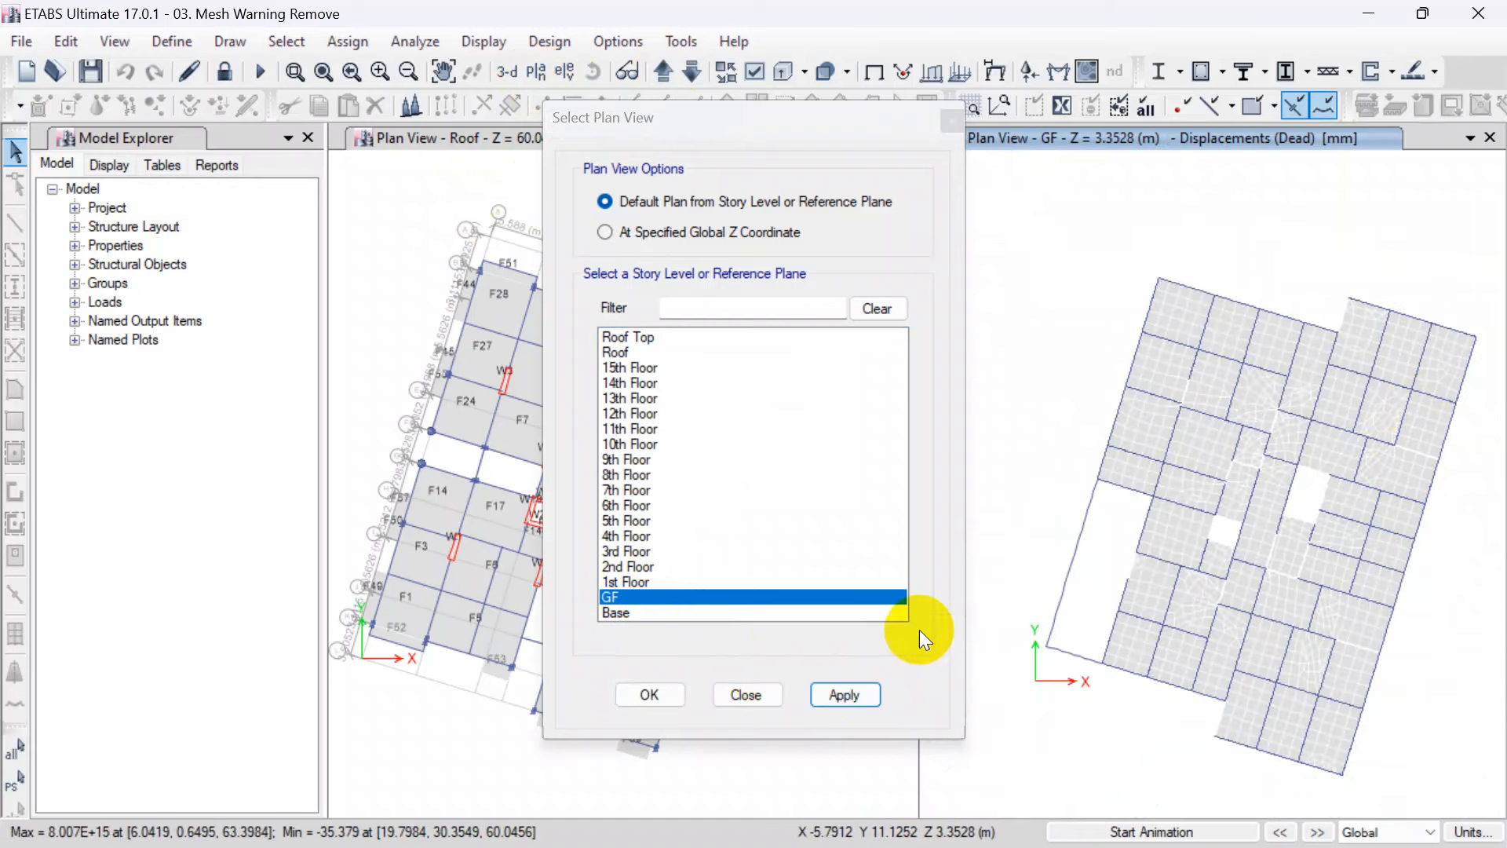
left_click(749, 694)
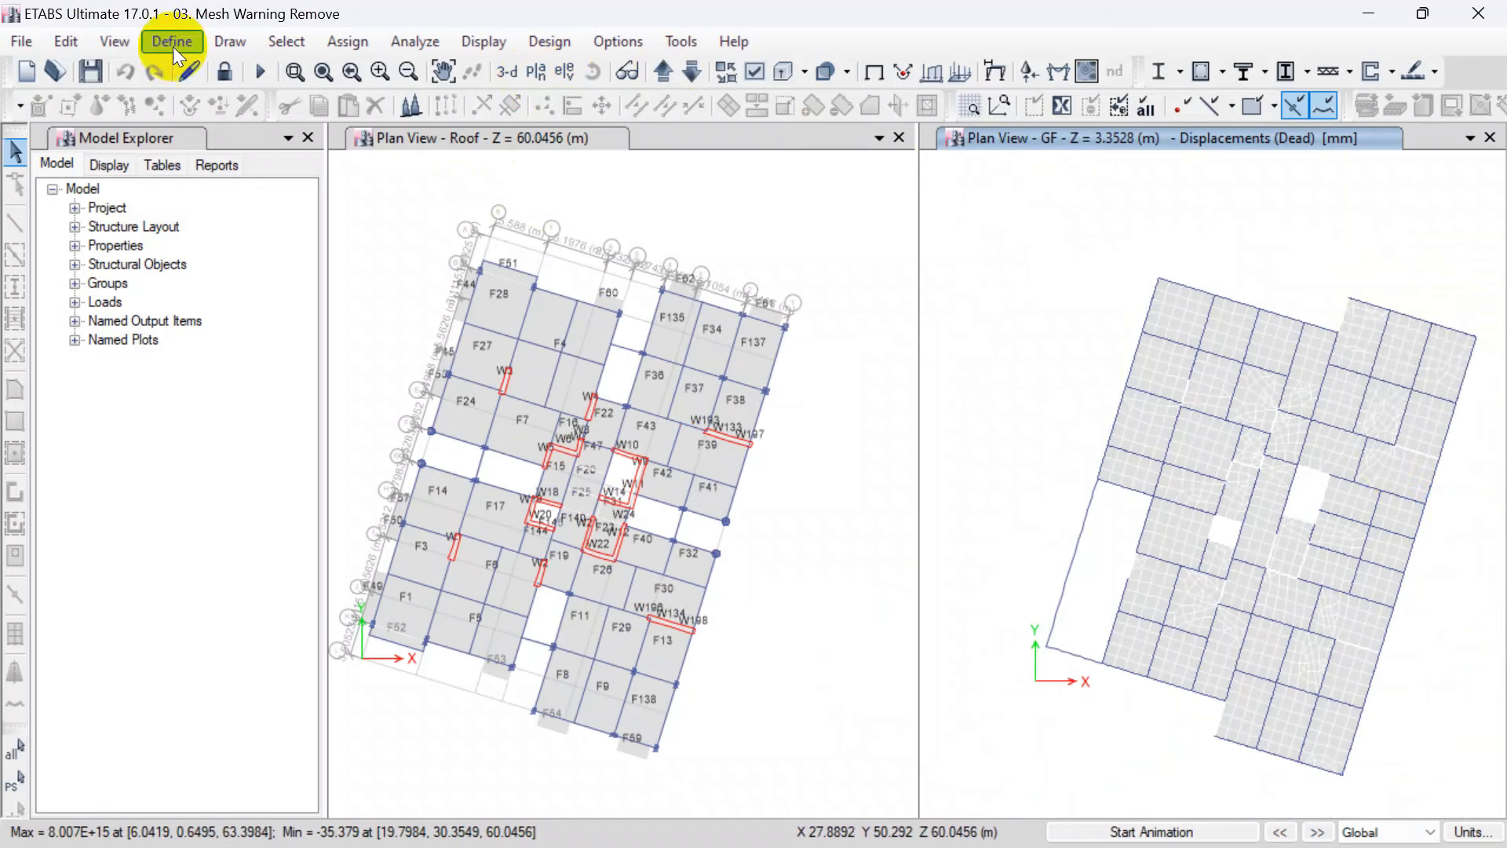
Step: Return the displacements window to 3-D, then open the 3D rendered view, inspect the slabs and walls up close, and close it
left_click(114, 44)
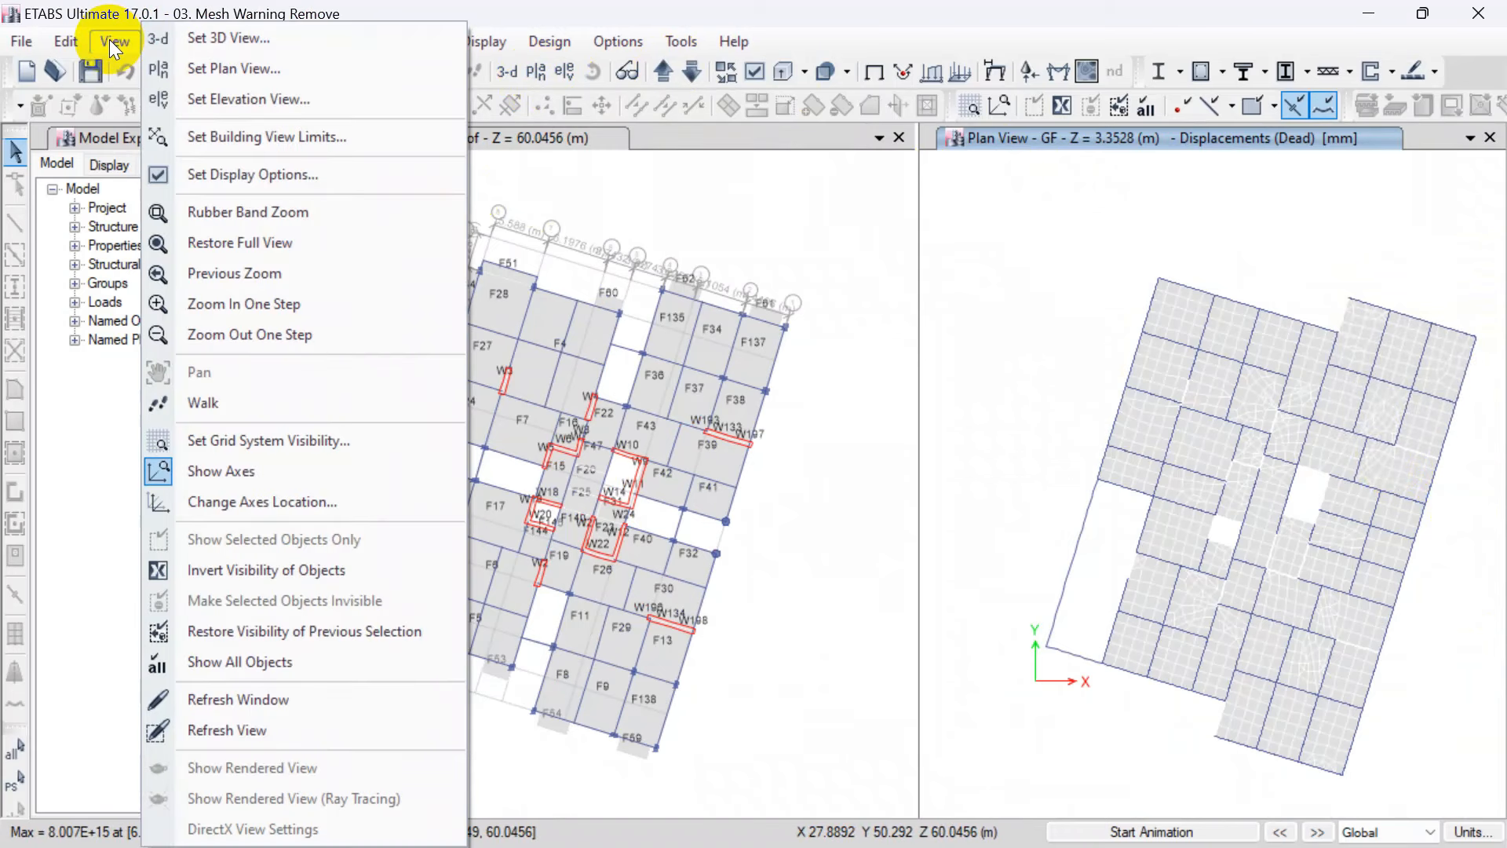
left_click(110, 47)
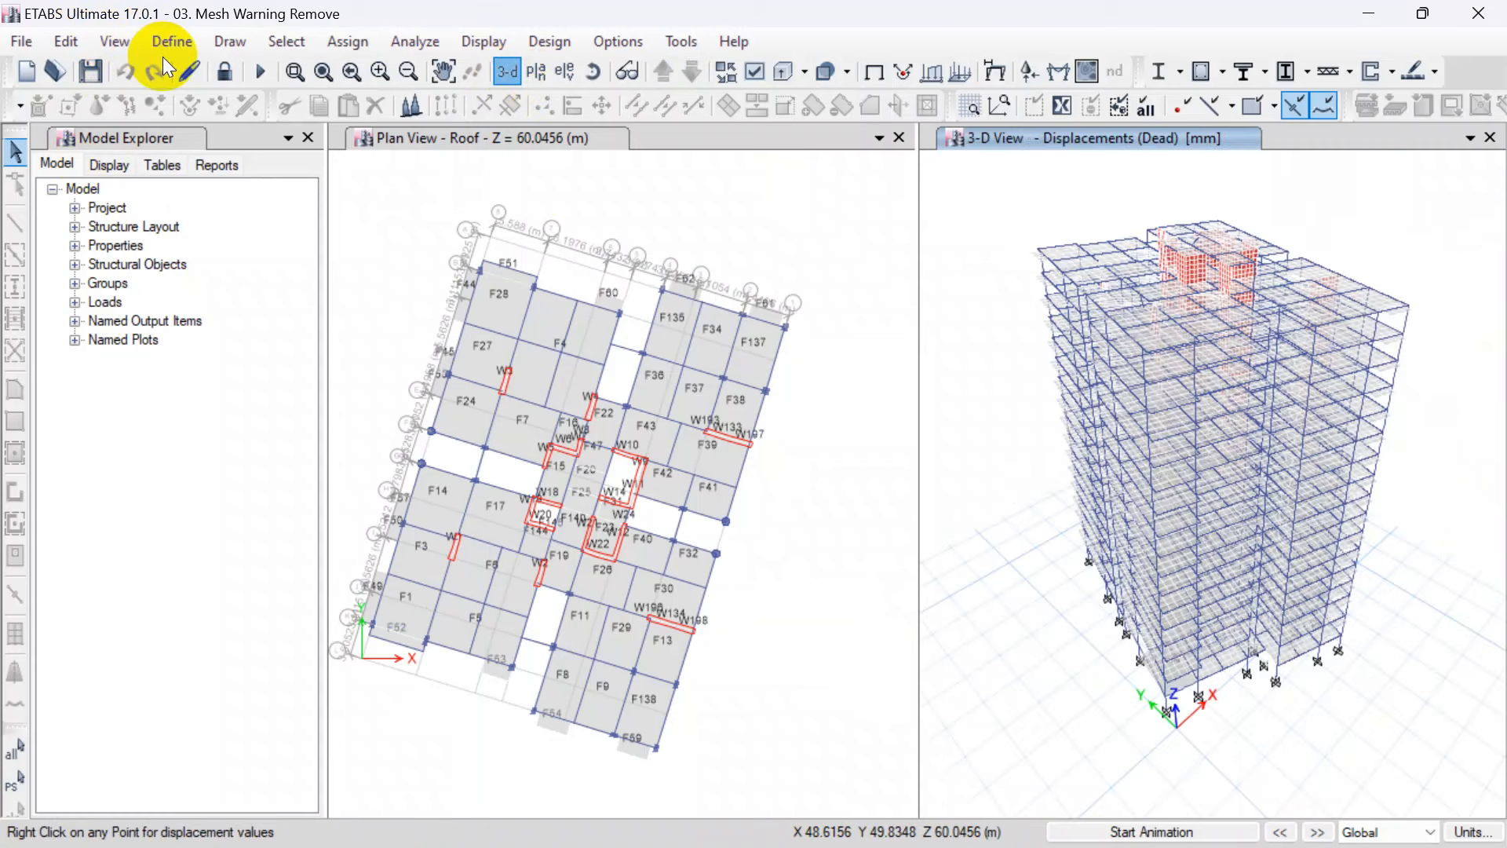
left_click(114, 41)
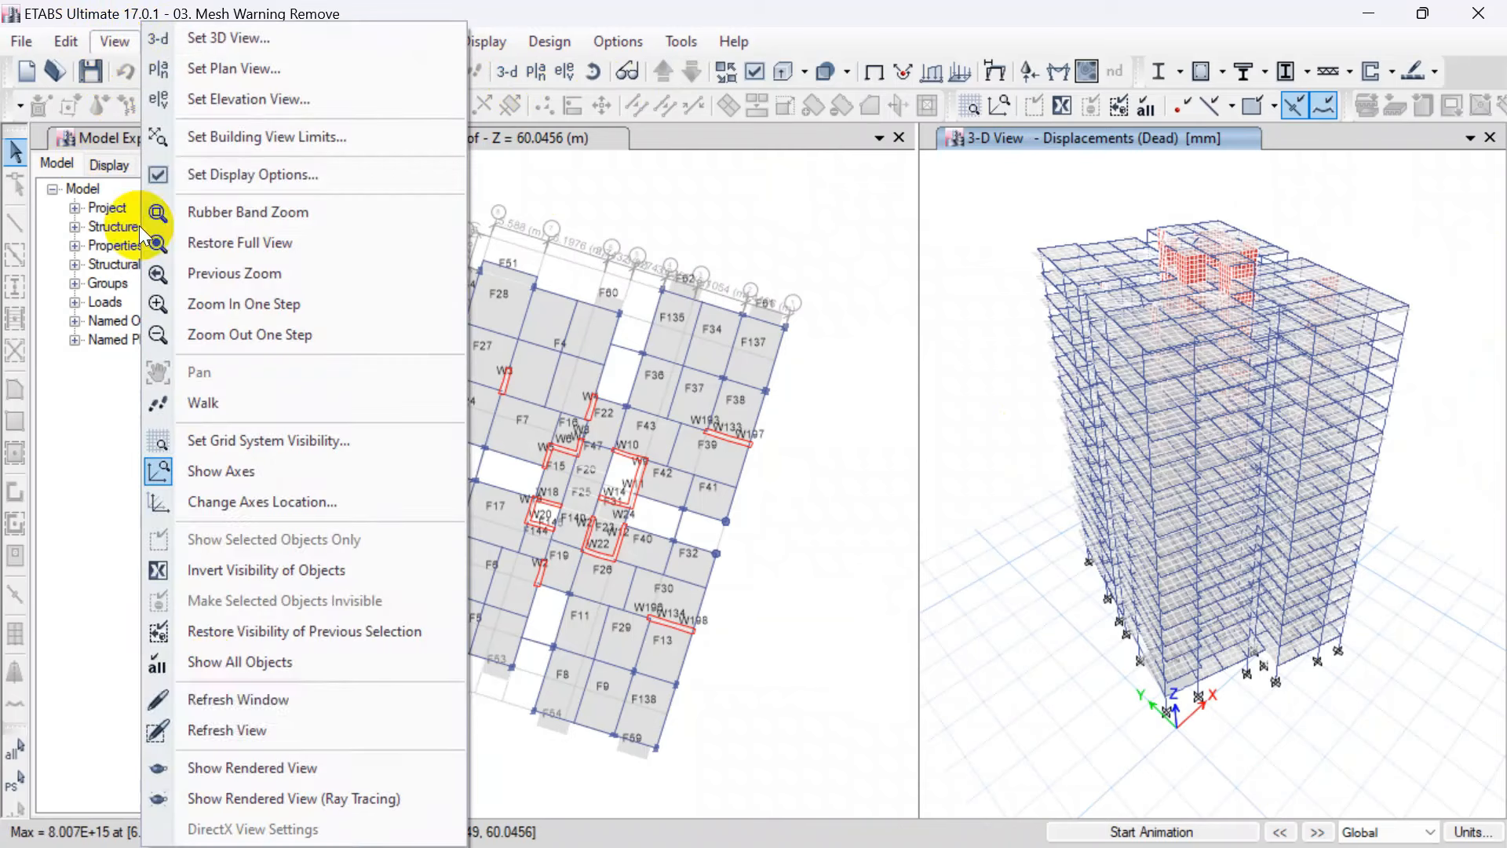
left_click(248, 760)
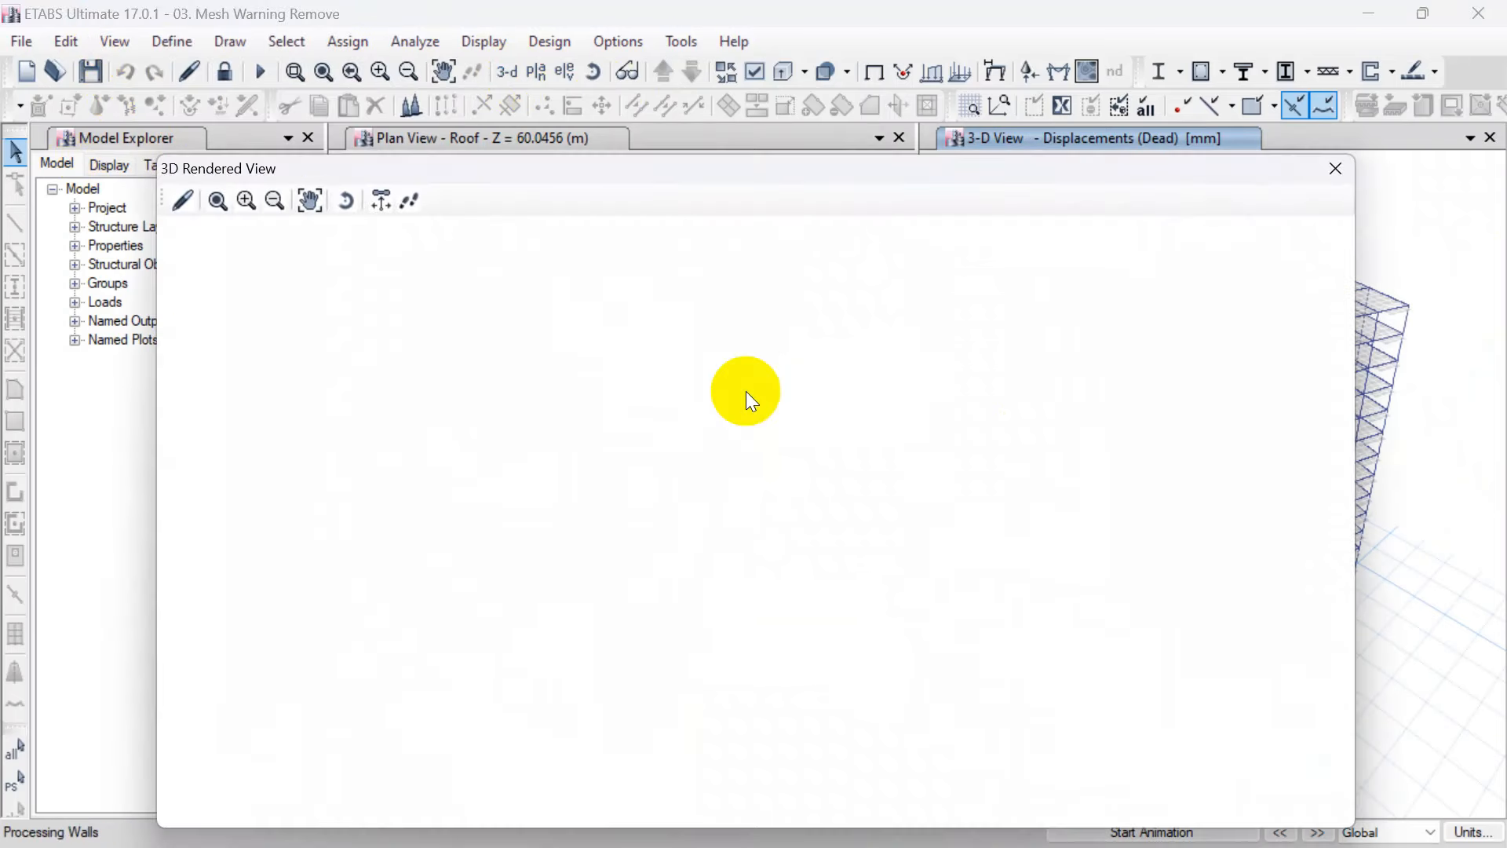
left_click_drag(1124, 577, 545, 573)
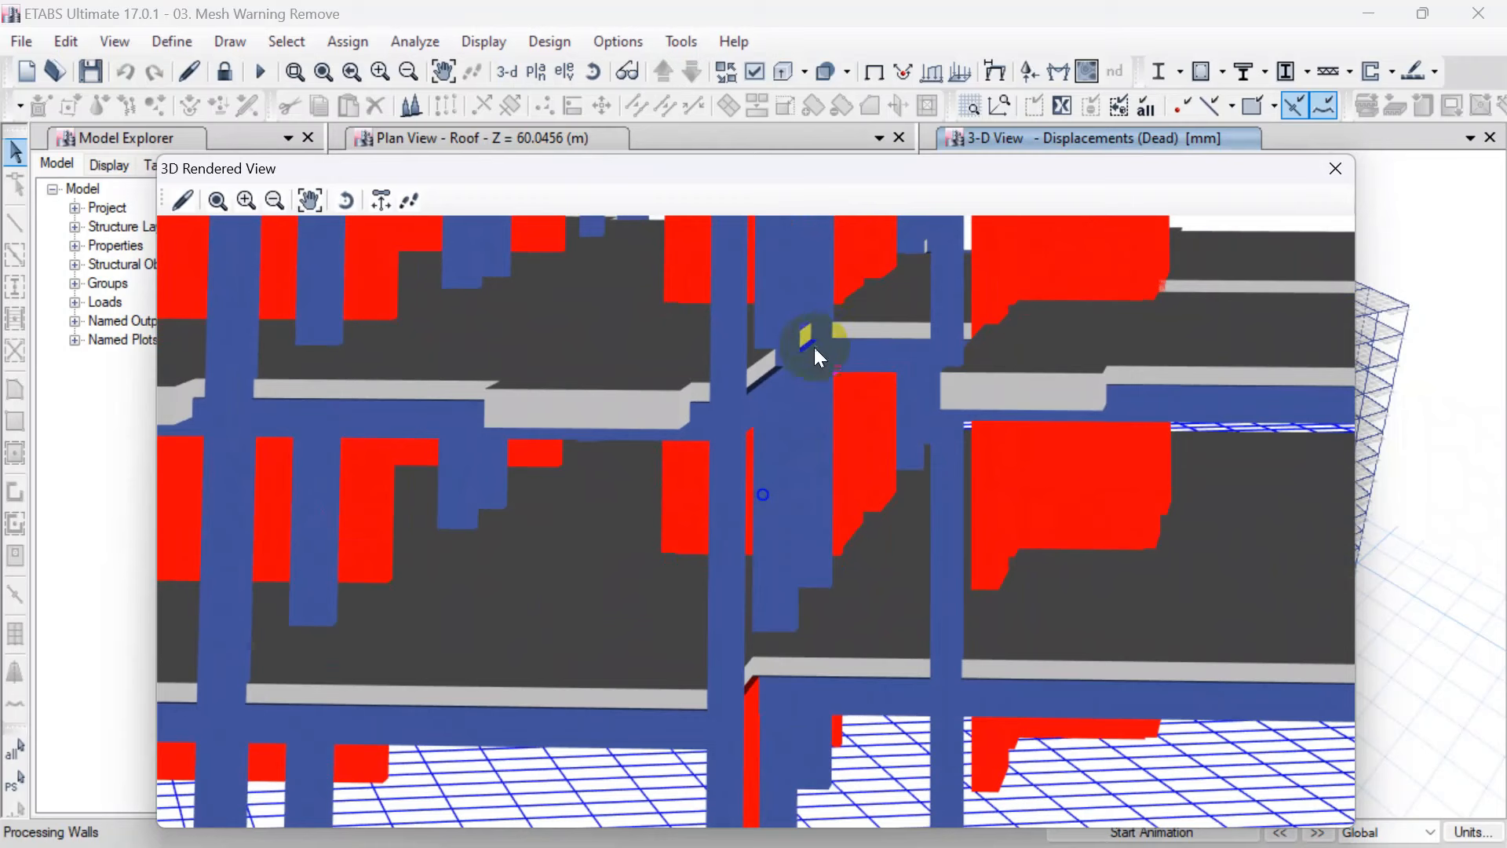
left_click(1334, 170)
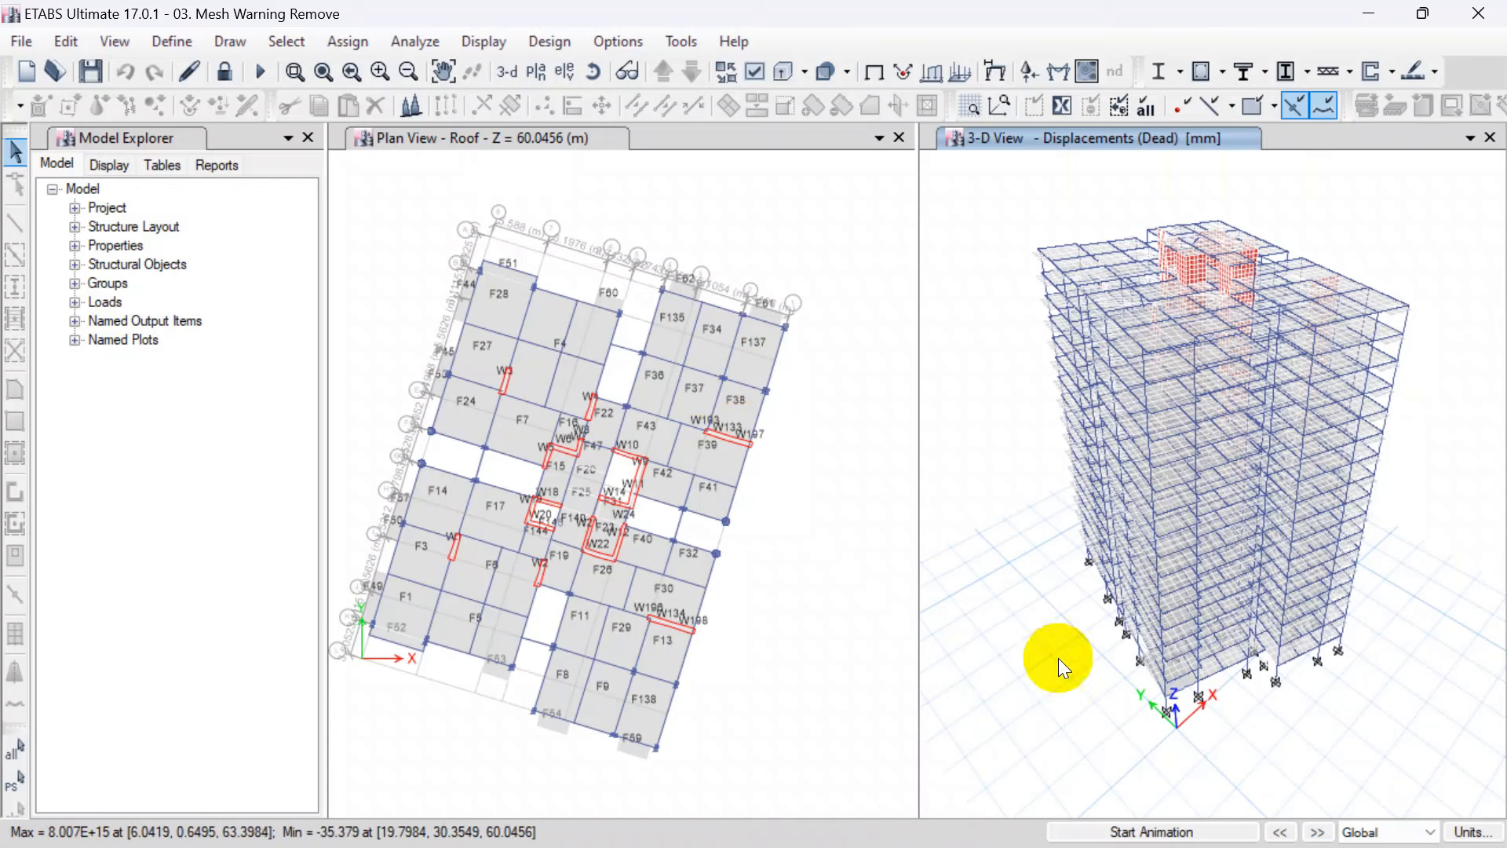
middle_click_drag(744, 404, 827, 388)
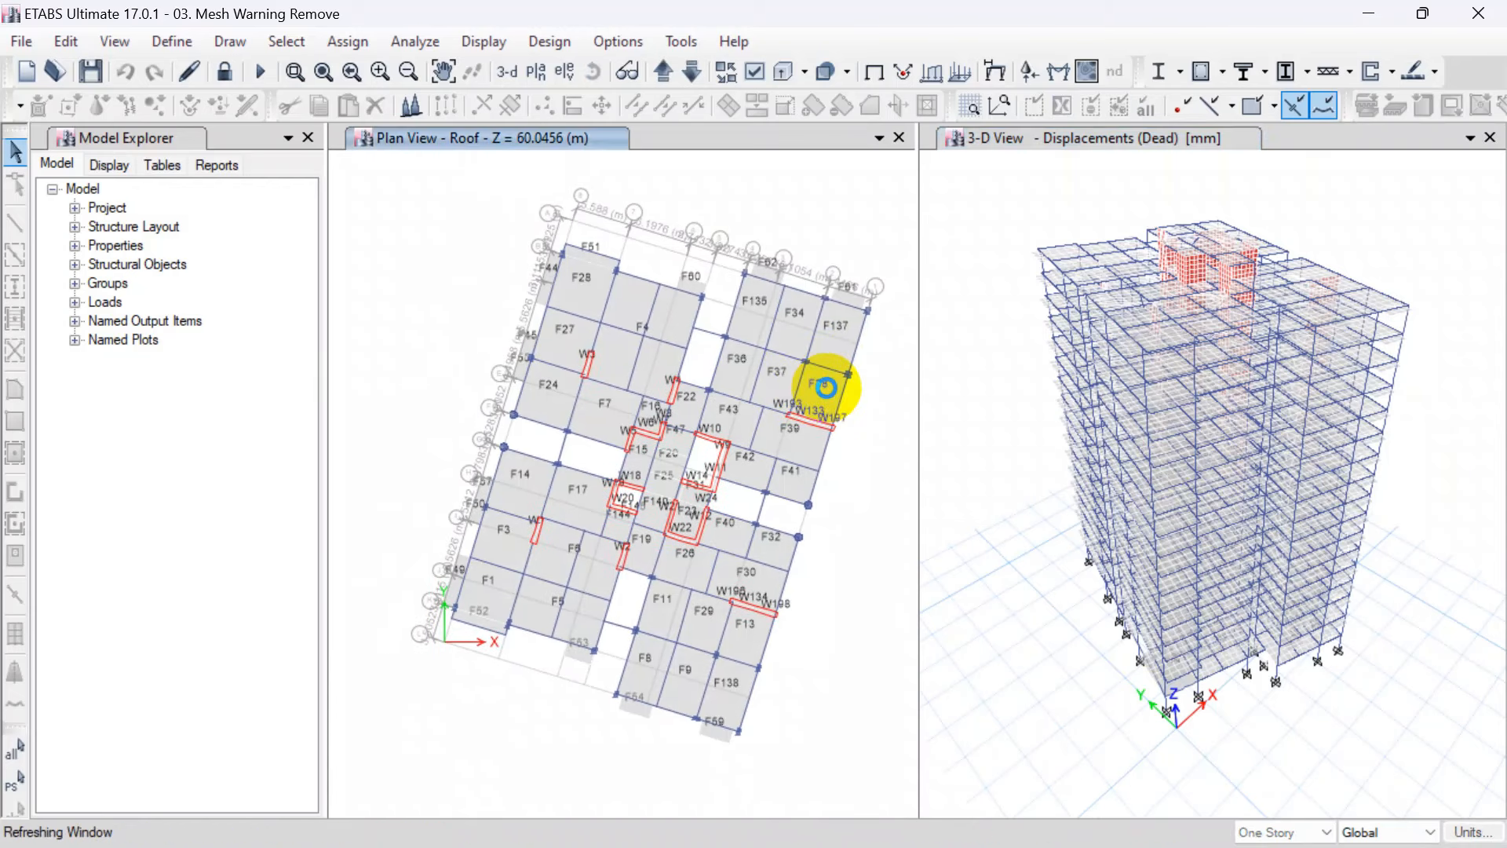
middle_click_drag(747, 178, 672, 179)
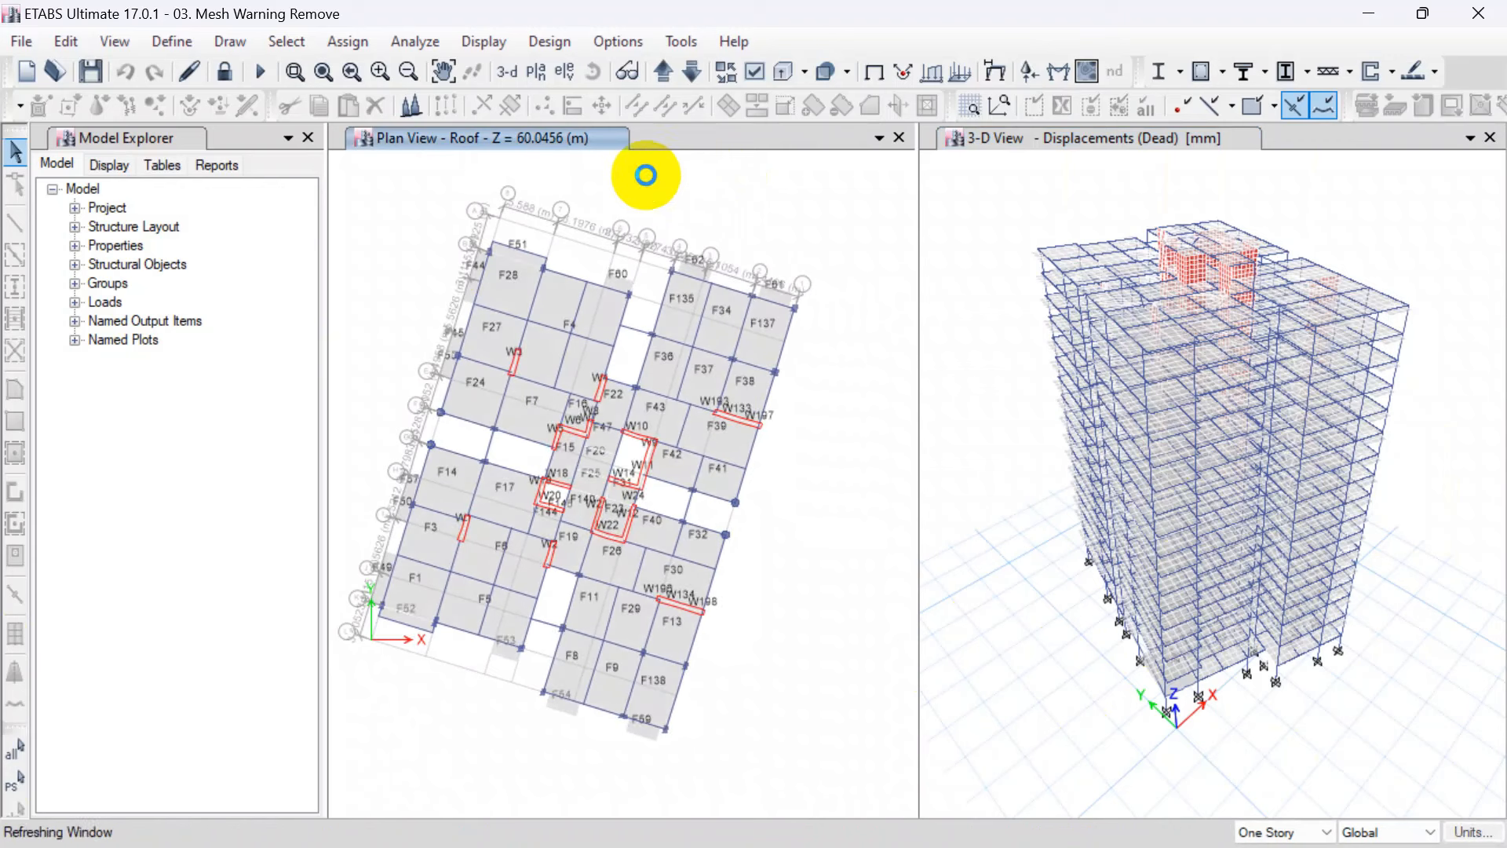